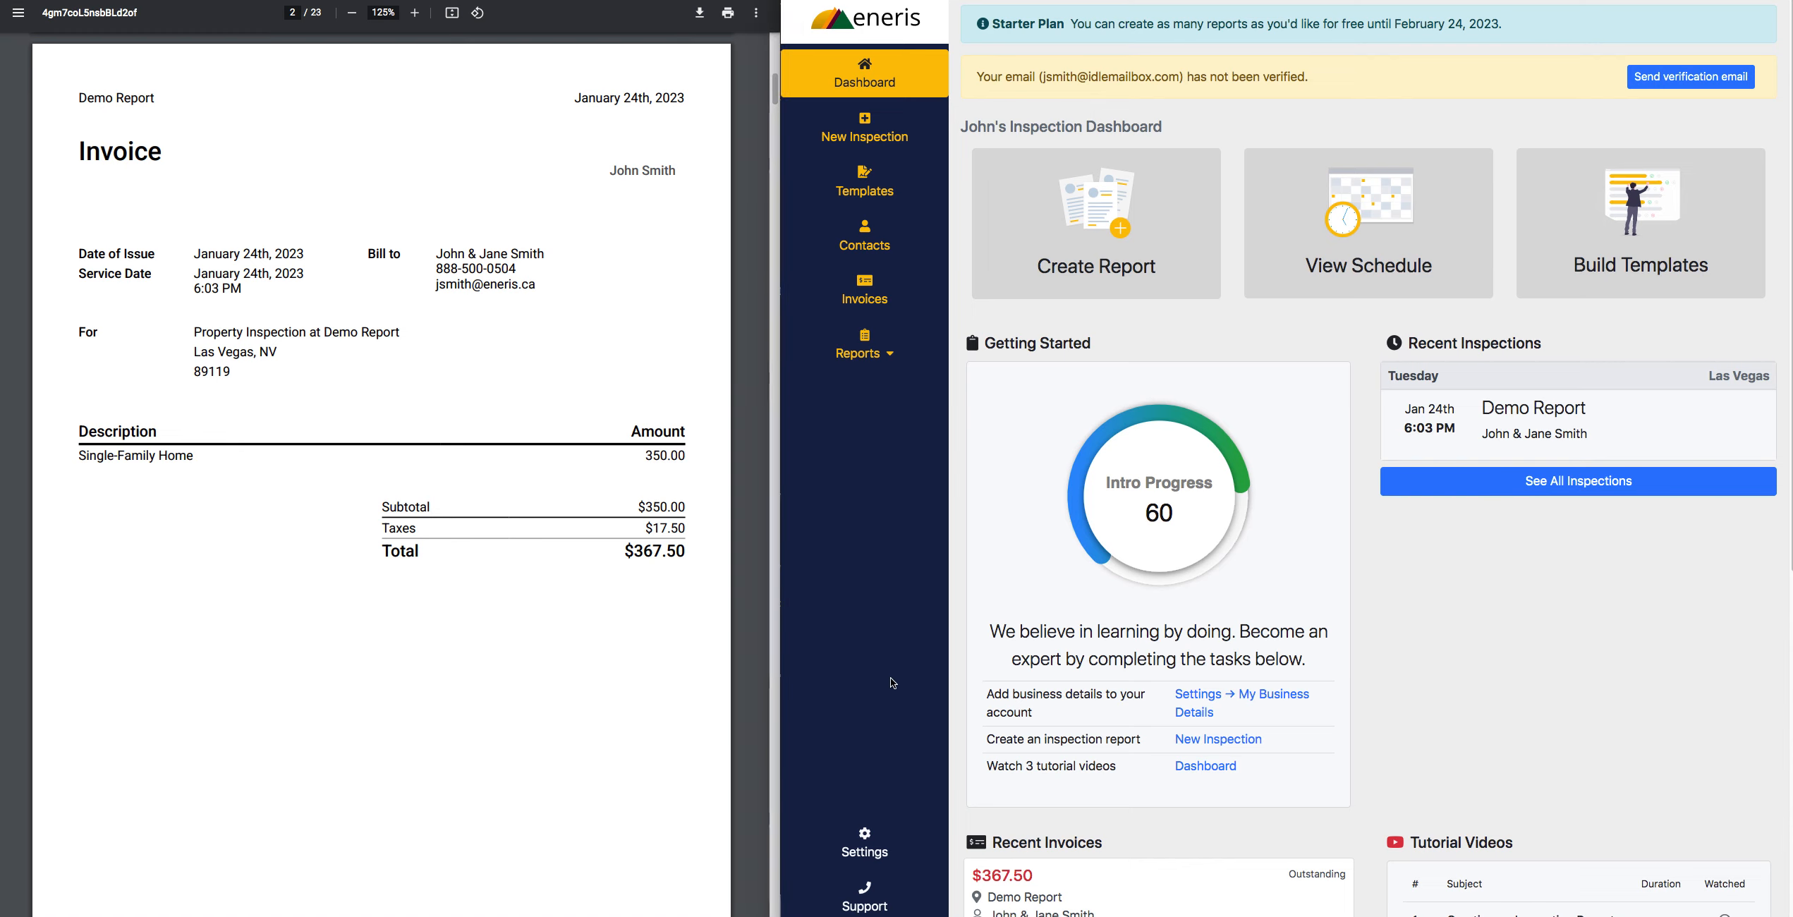
# - Remove the Single-Family Home line item from the available items in the Invoicing & Collection settings
pyautogui.click(909, 848)
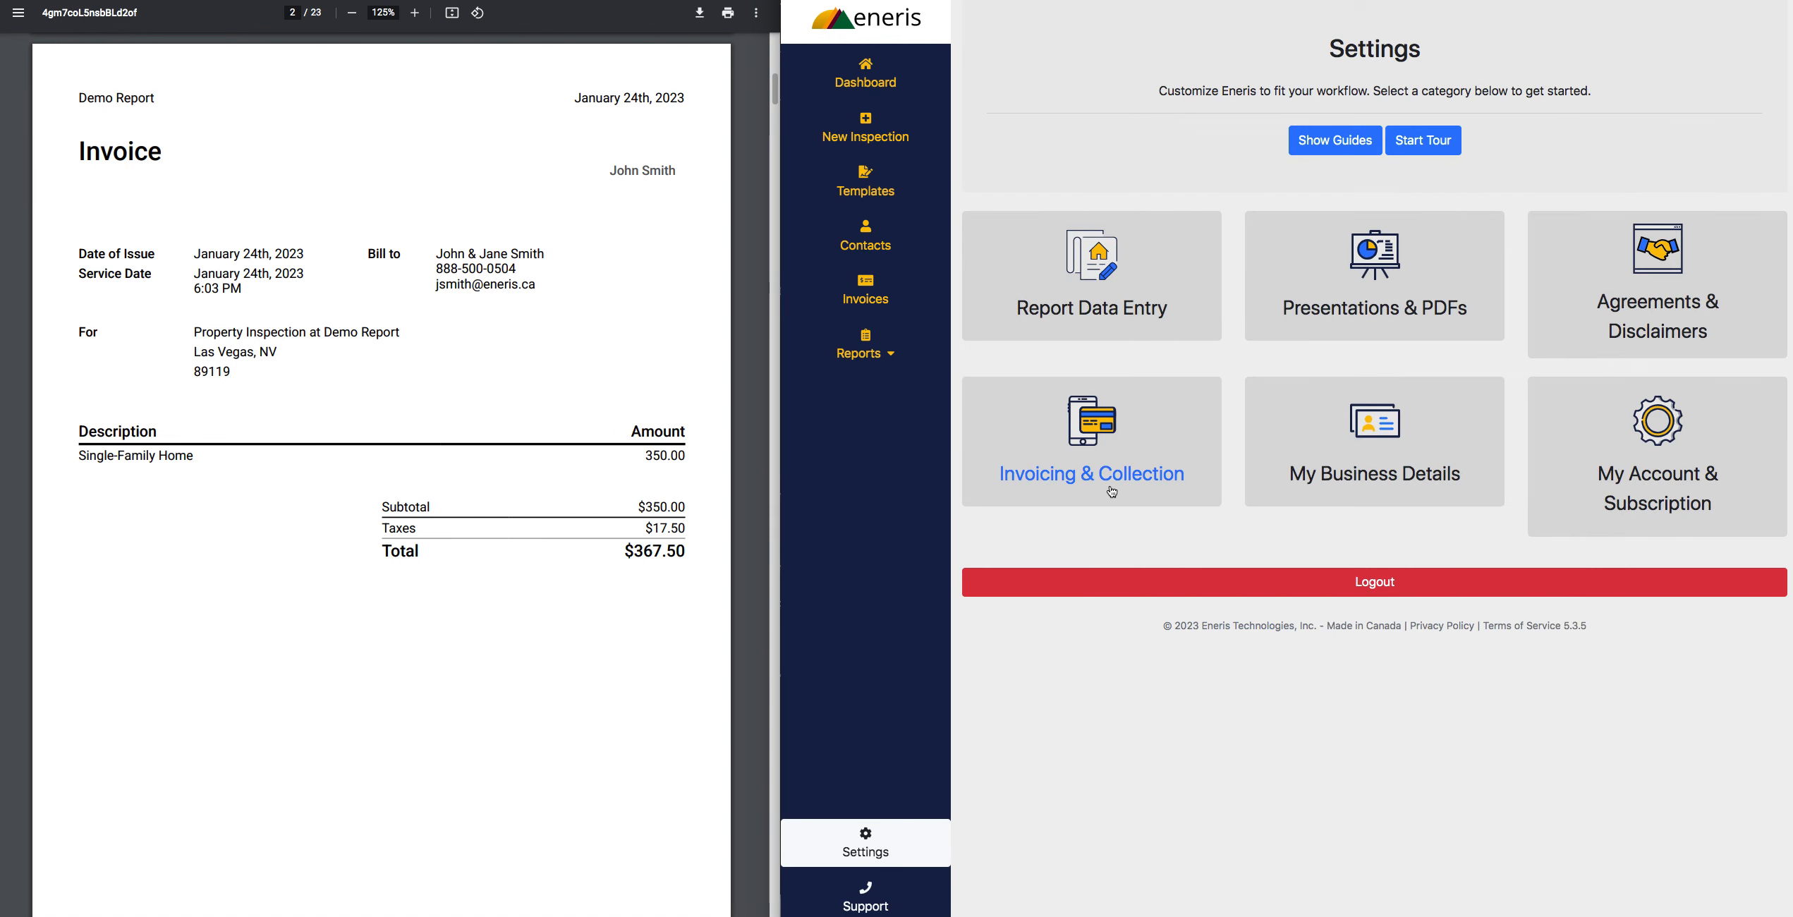
pyautogui.click(1110, 488)
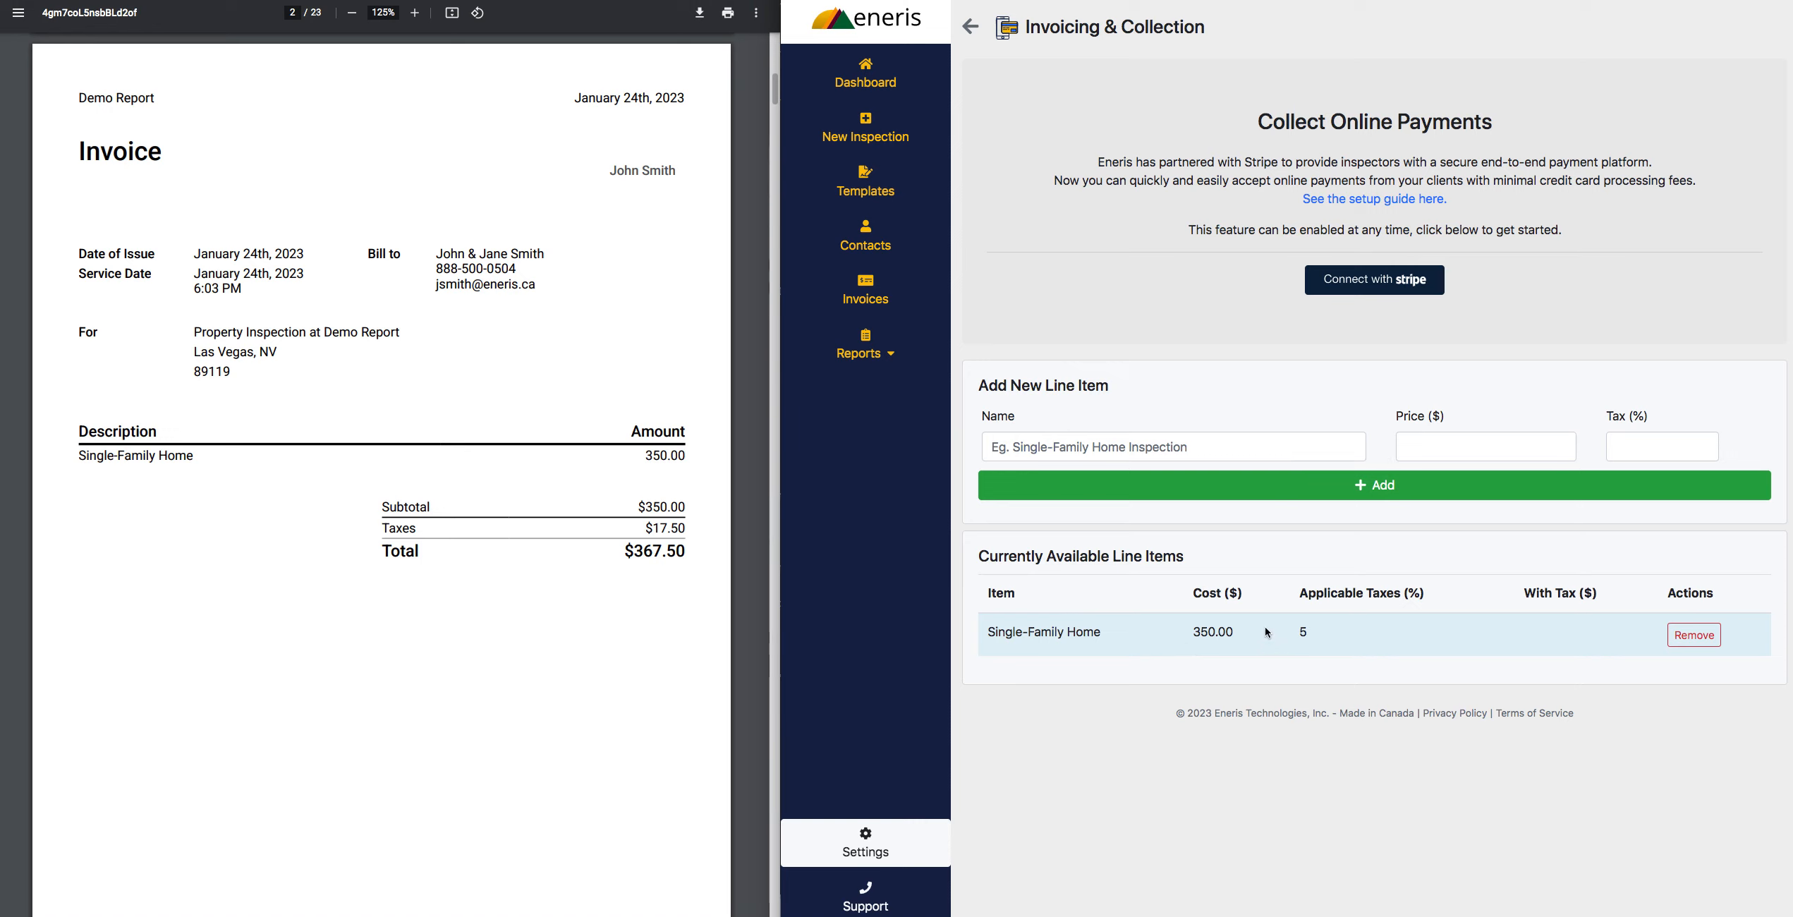
pyautogui.click(1165, 449)
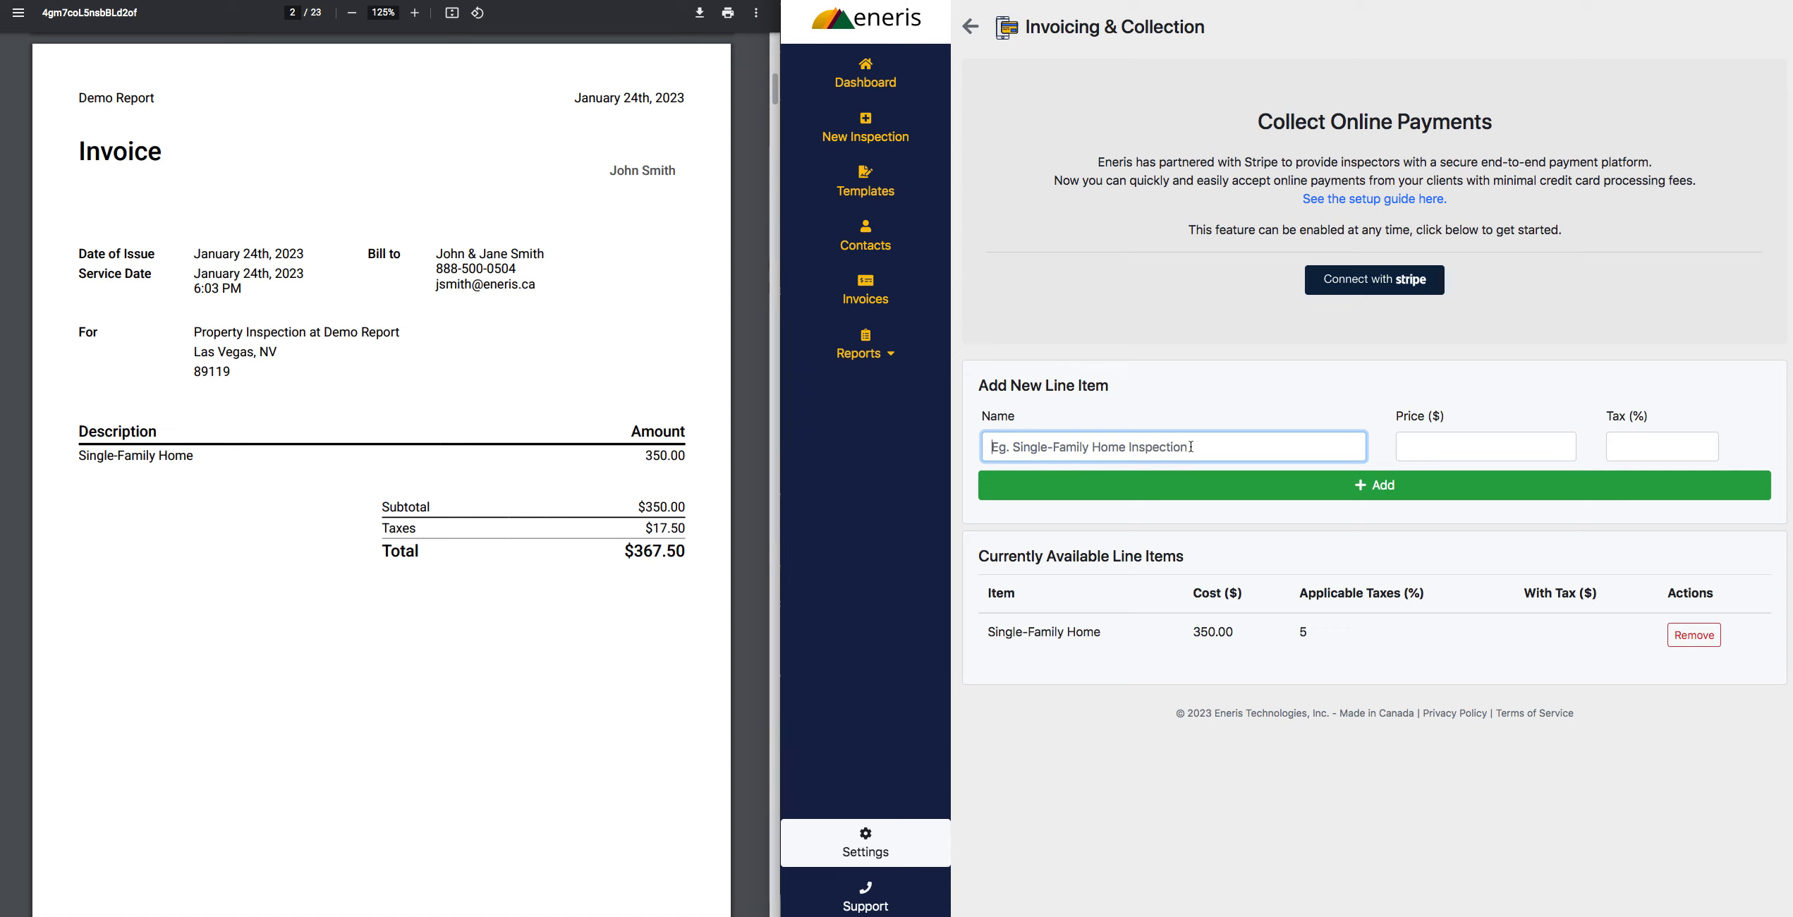
pyautogui.click(1682, 637)
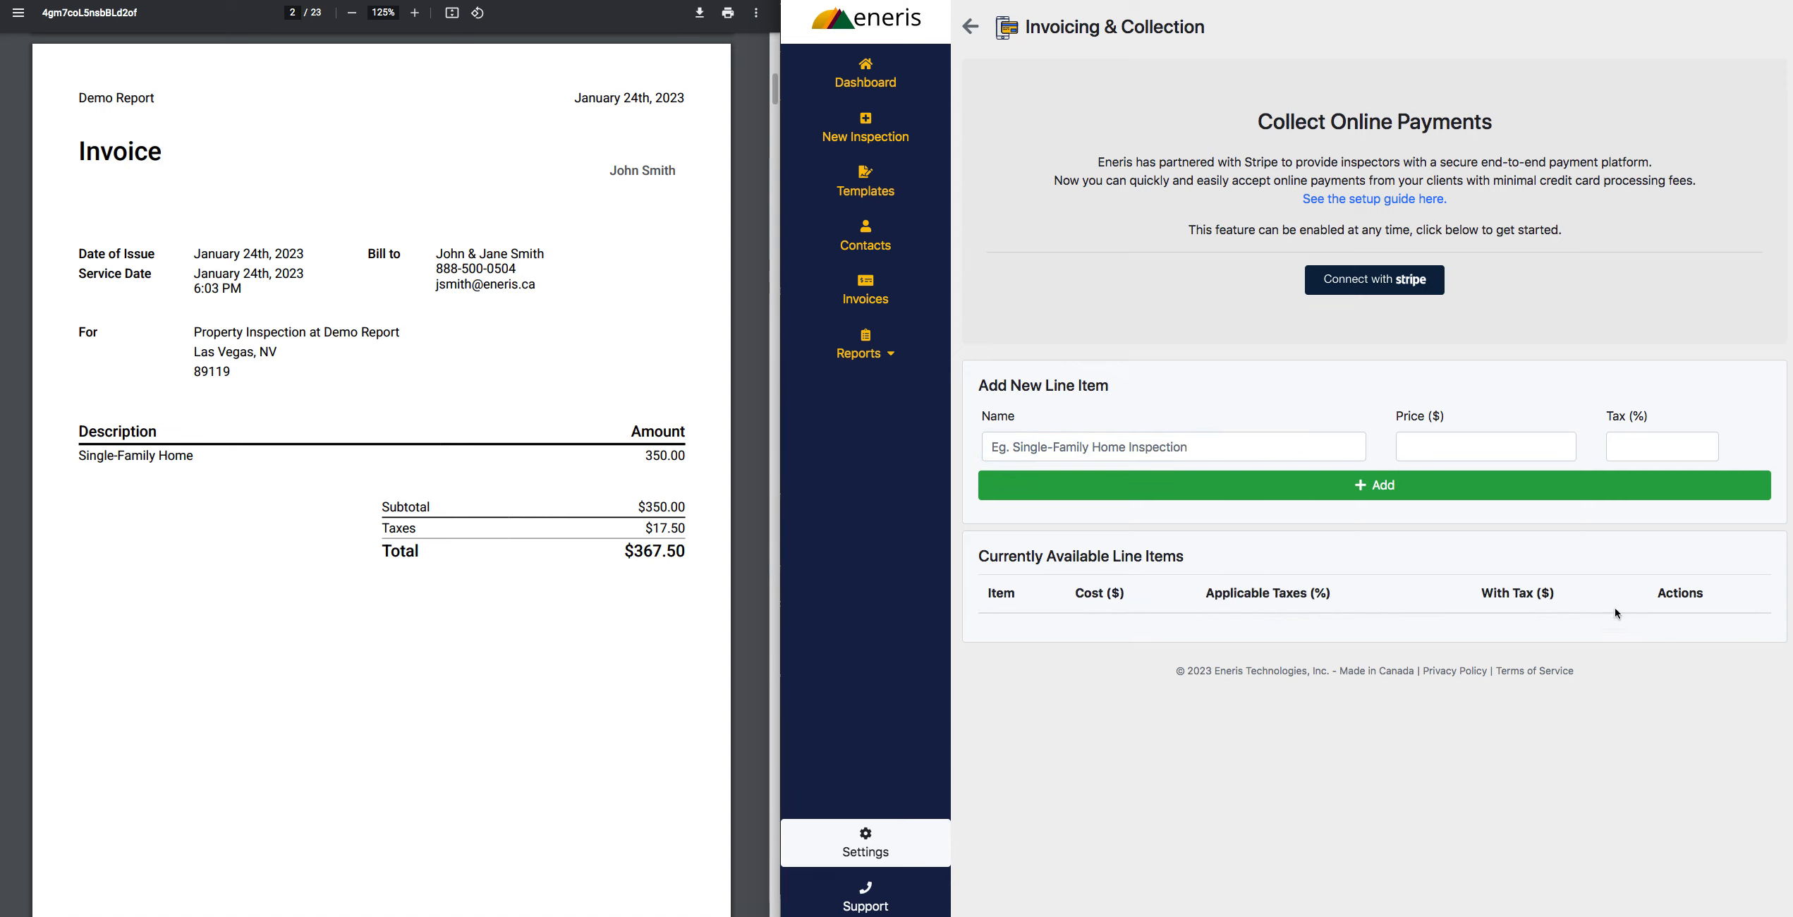
# - Add a line item named Standard Home with a price of $500.00 and 5% tax
pyautogui.click(1073, 438)
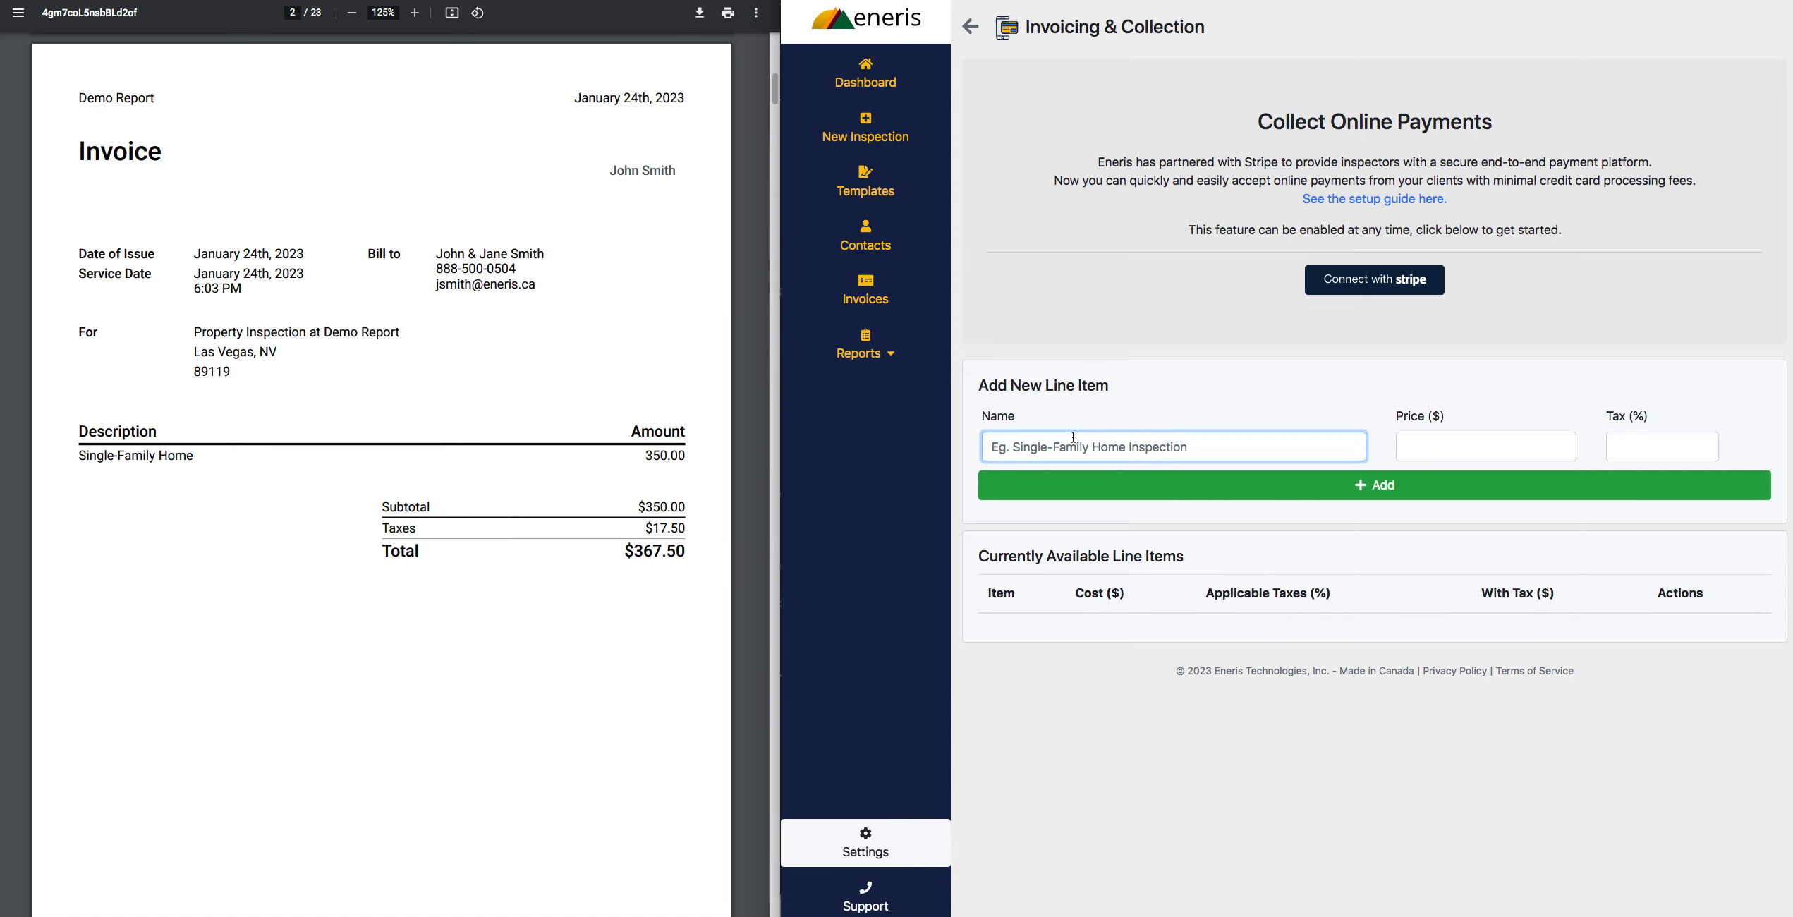
pyautogui.write('Standard Home')
pyautogui.press('Tab')
pyautogui.write('500')
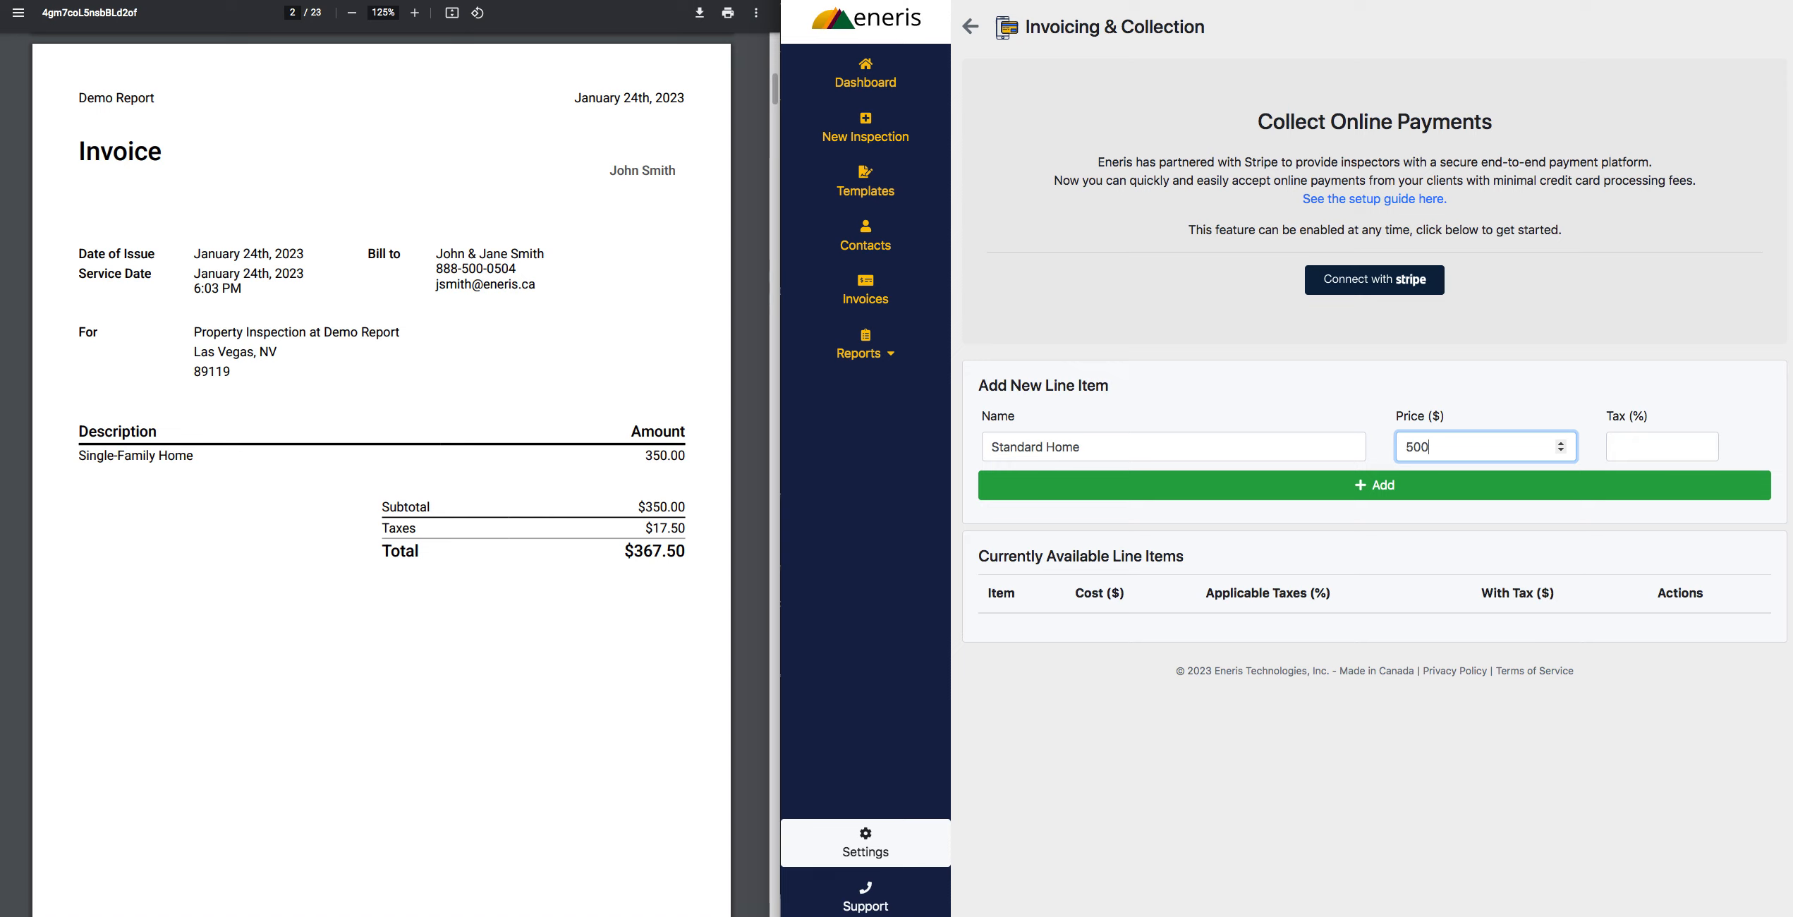
pyautogui.write('.00')
pyautogui.press('Tab')
pyautogui.write('5')
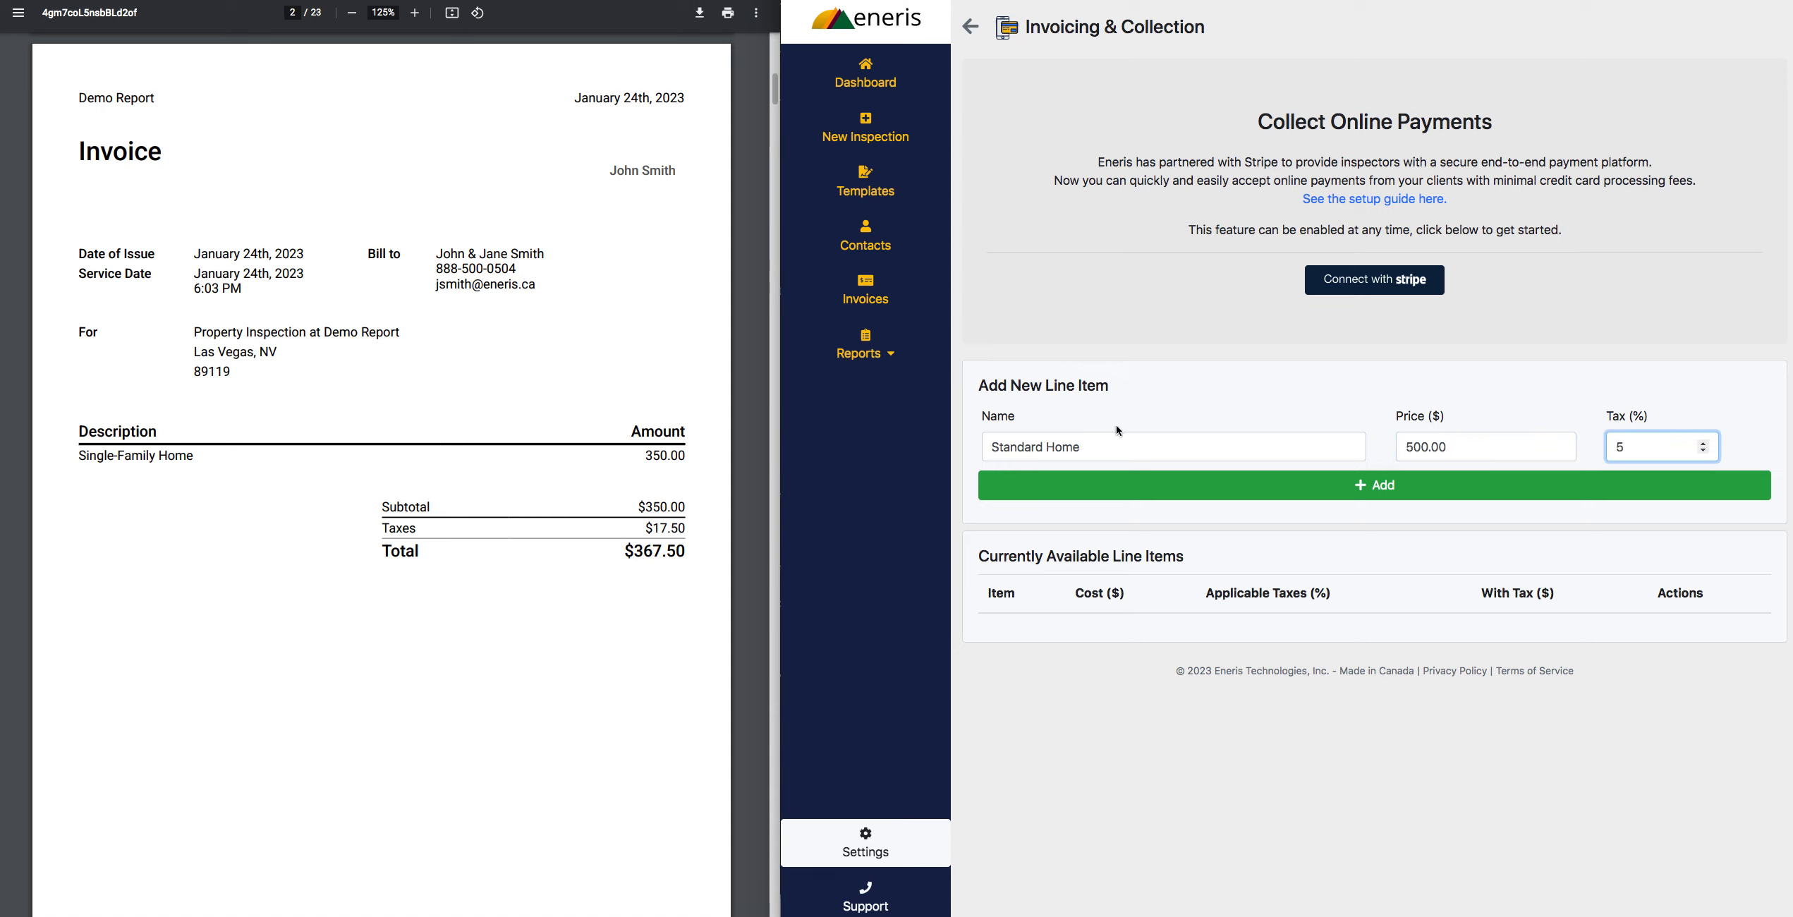
pyautogui.click(1235, 483)
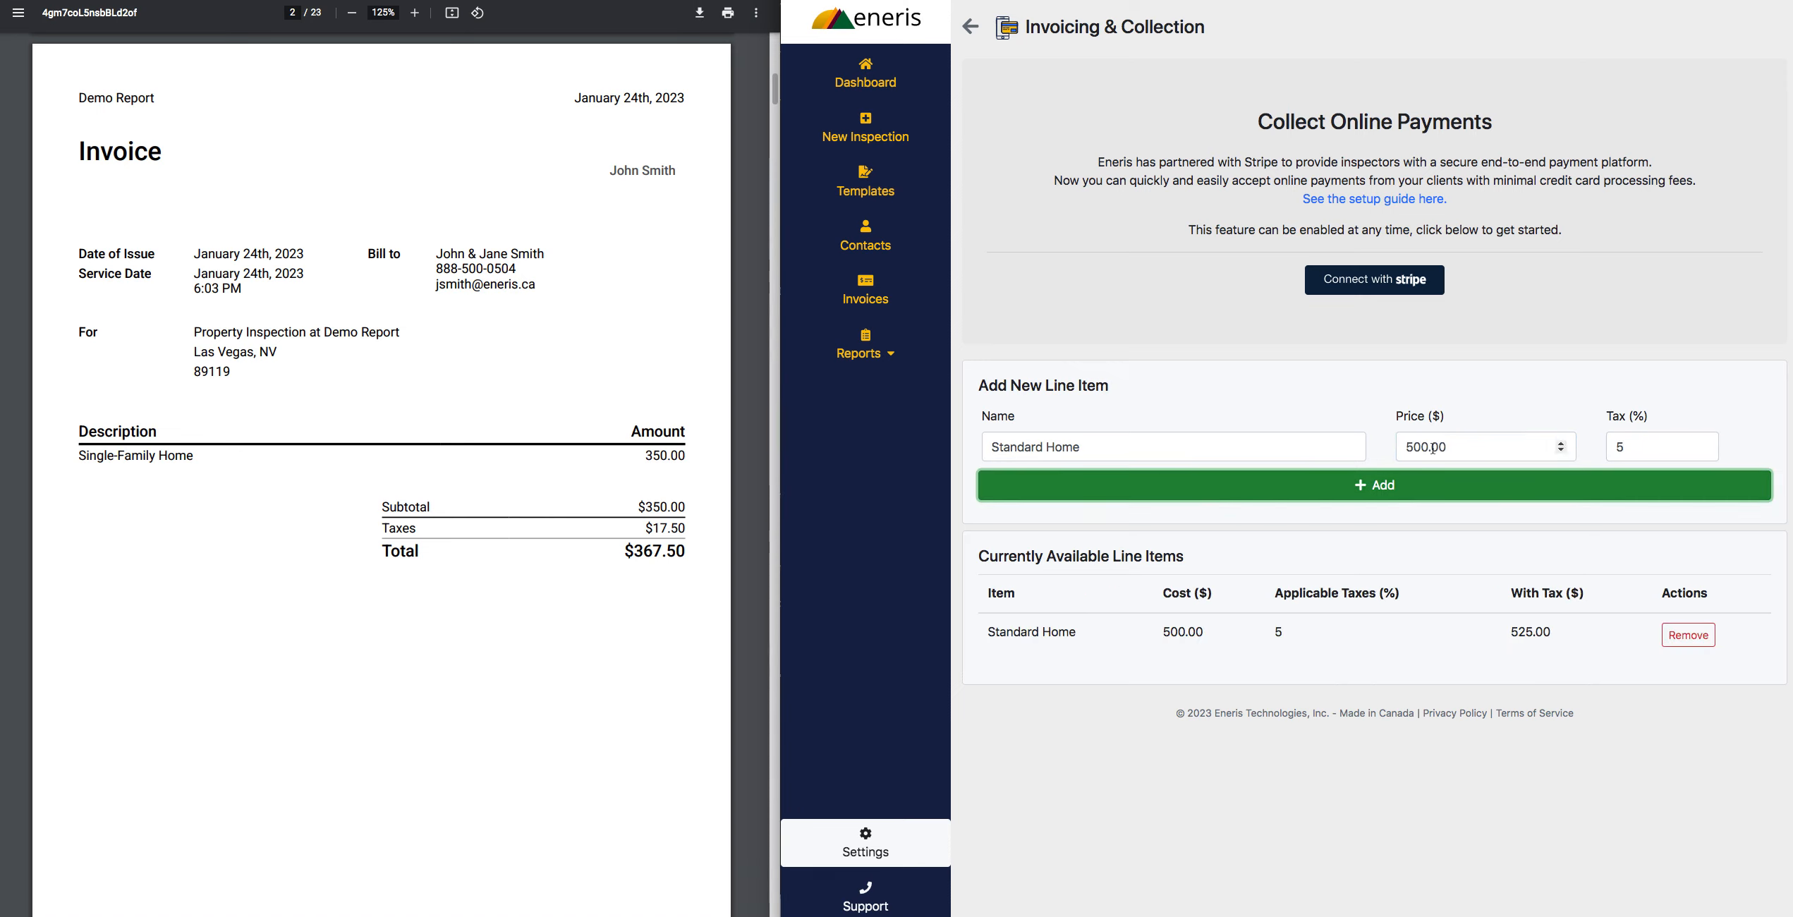
# - Add a line item named Condo Inspection with a price of $350.00 and 5% tax
pyautogui.click(1629, 447)
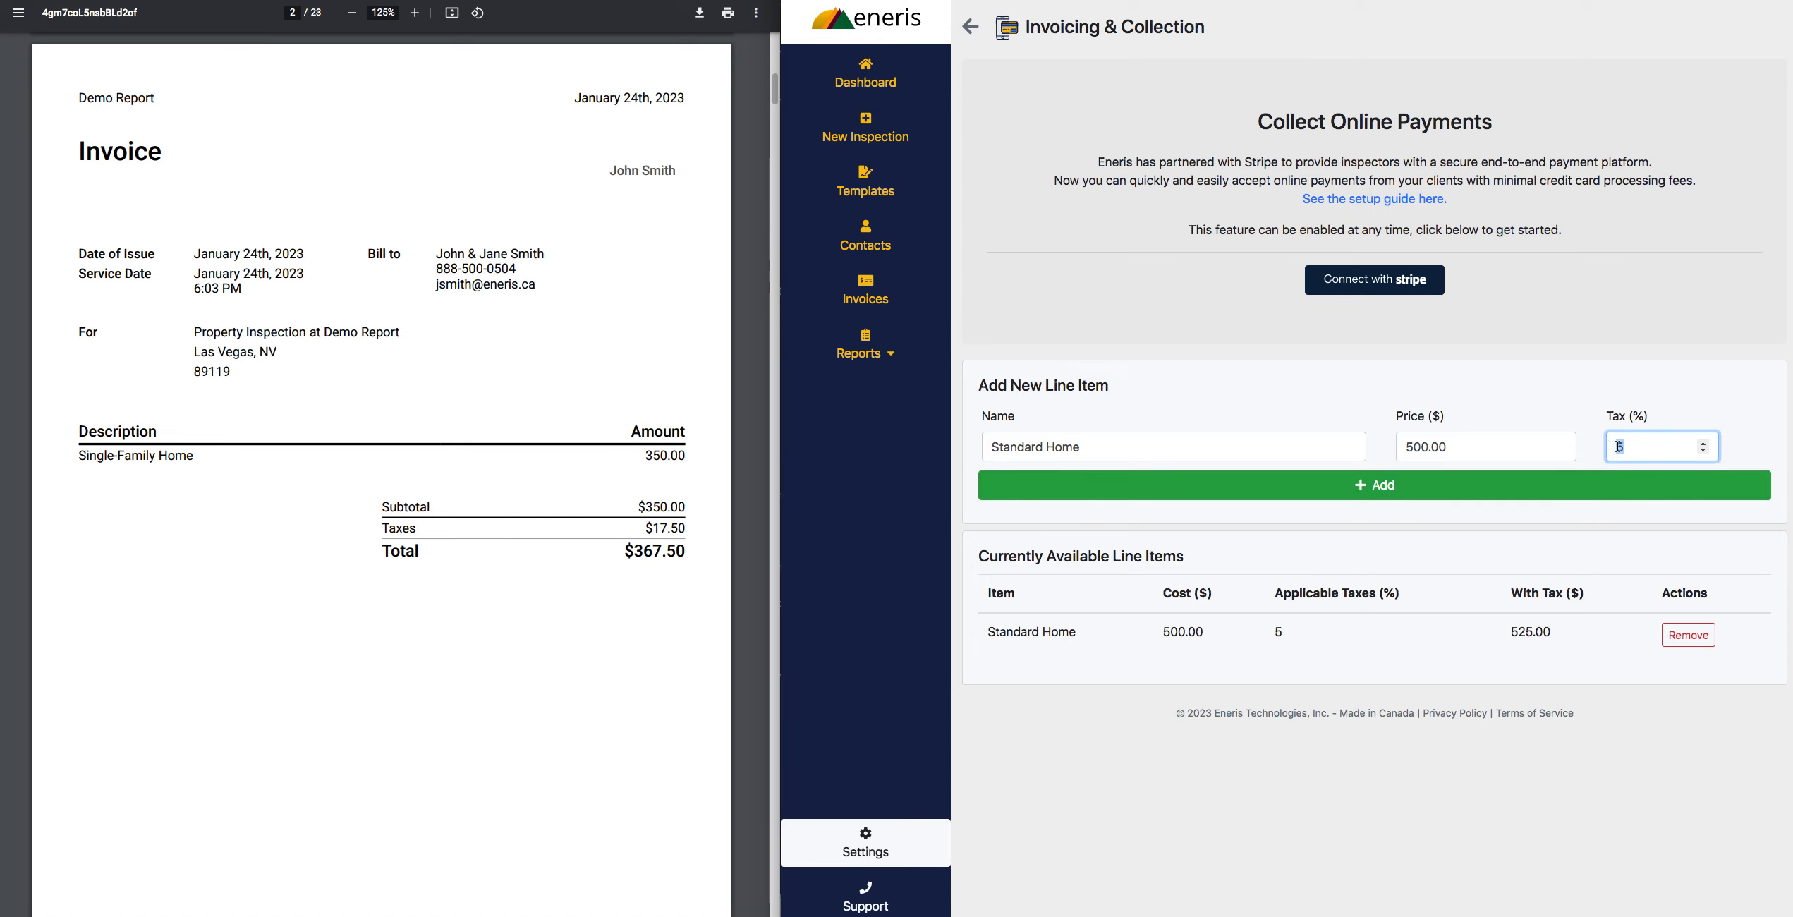
pyautogui.press('BackSpace')
pyautogui.click(1254, 455)
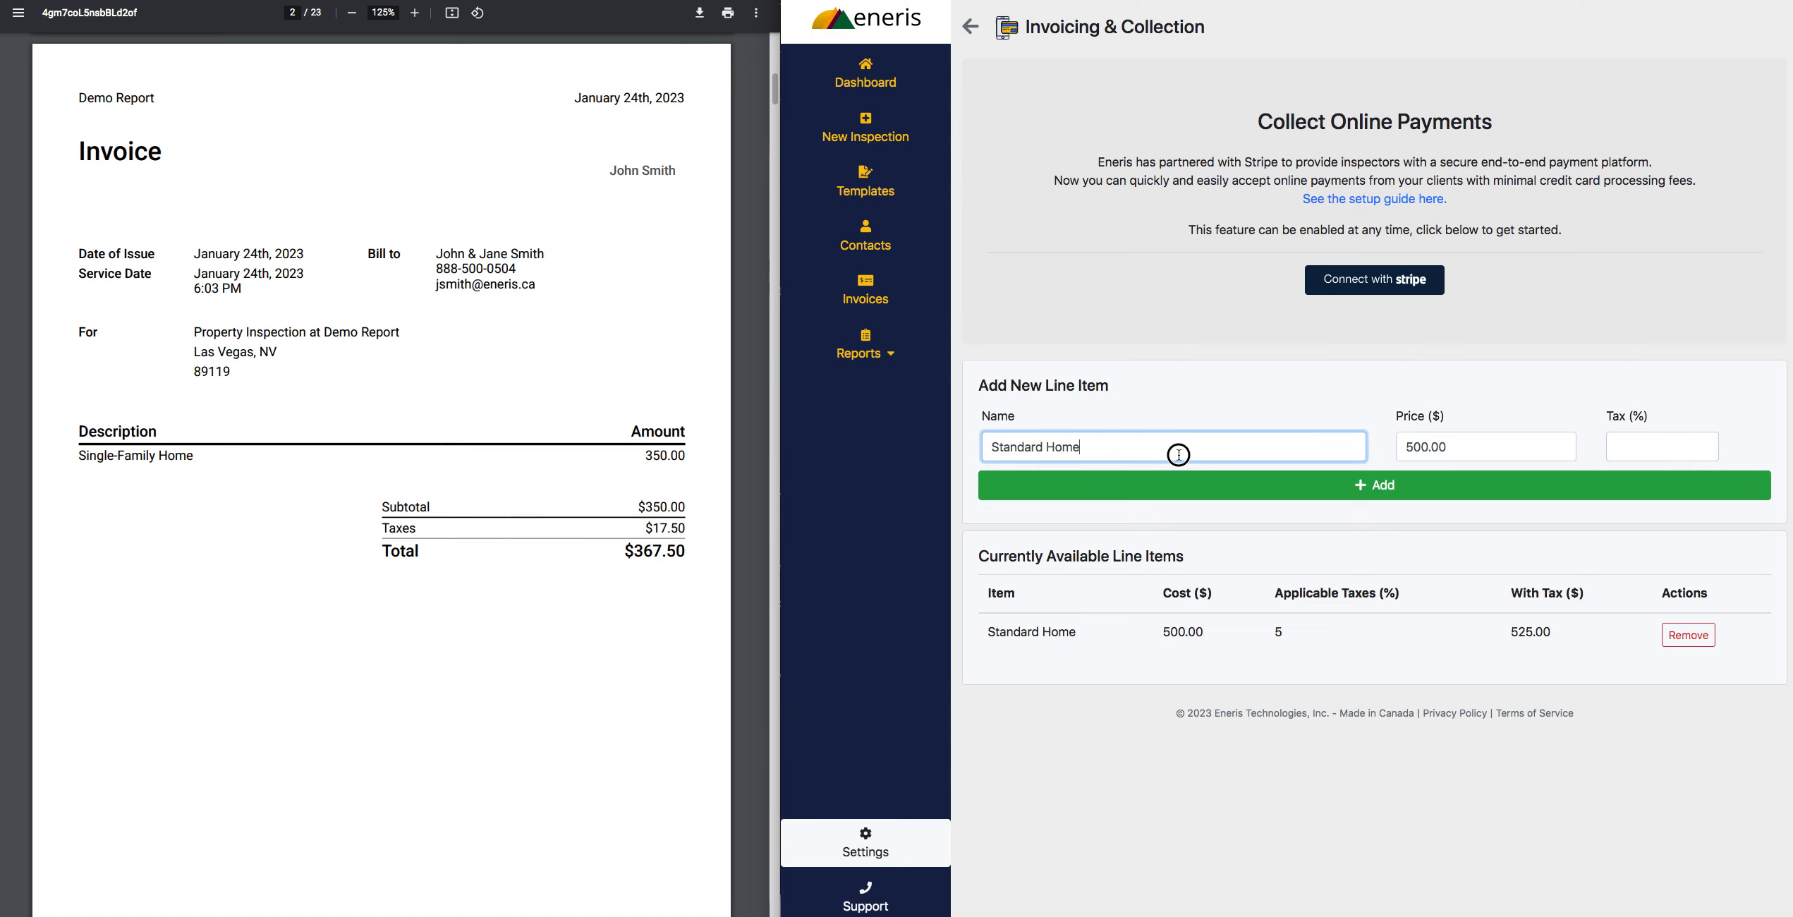
pyautogui.moveTo(1079, 455); pyautogui.dragTo(968, 450)
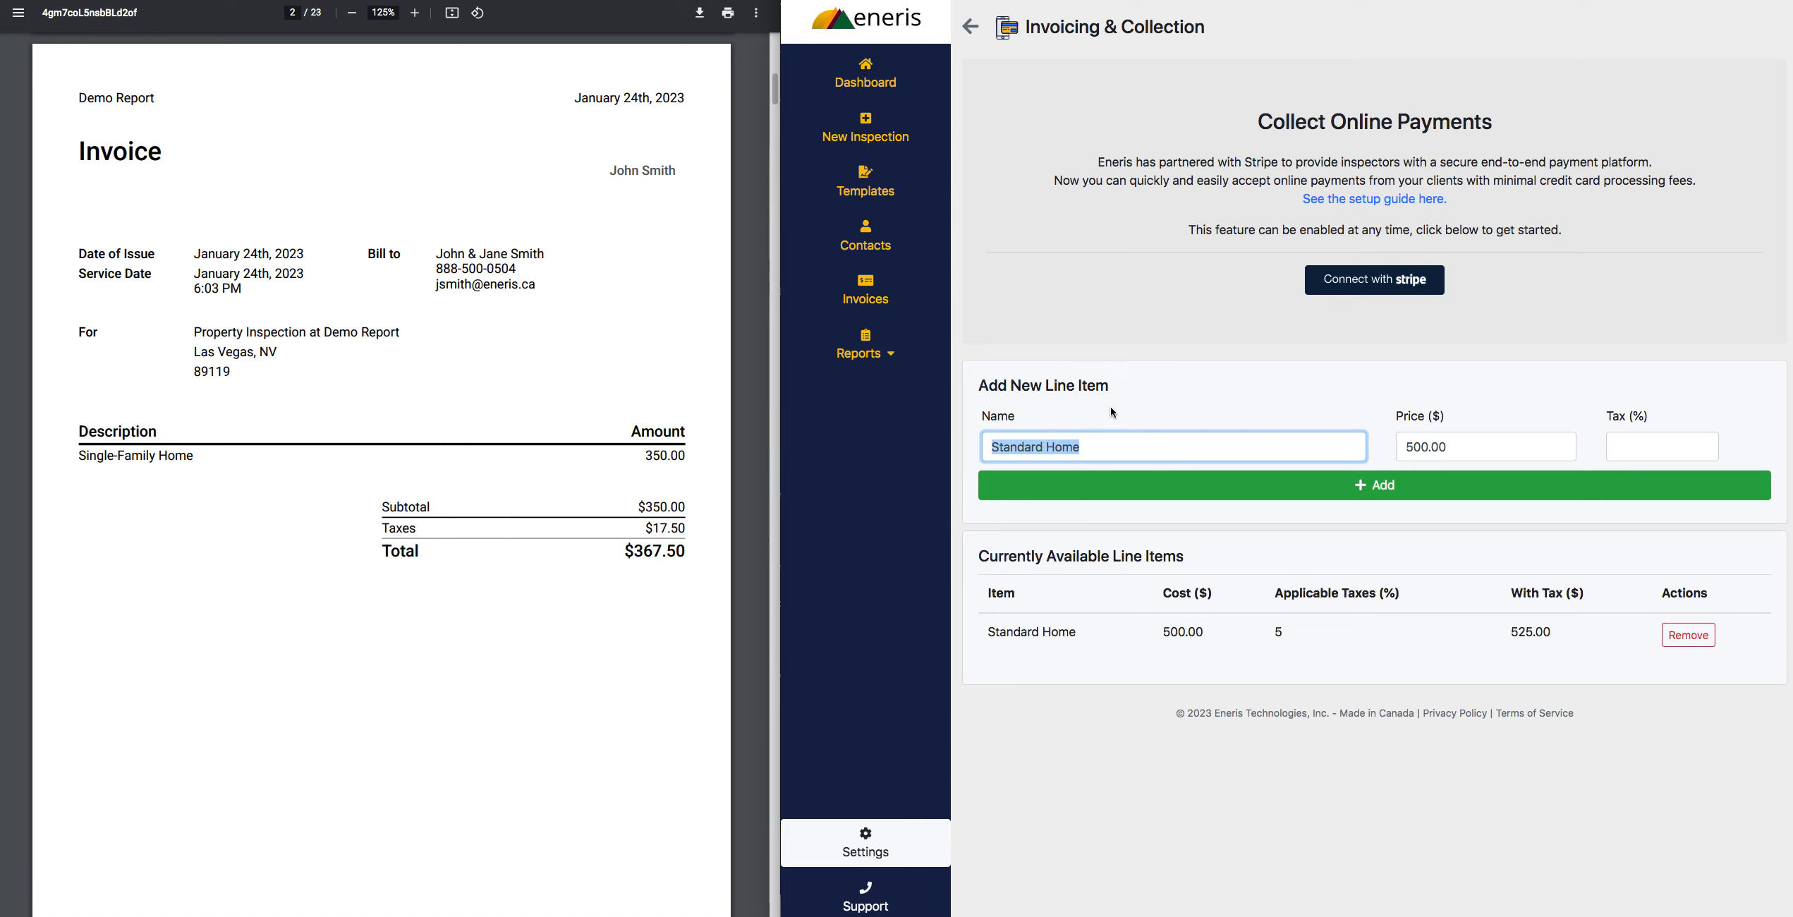
pyautogui.write('Condo Inspection')
pyautogui.press('Tab')
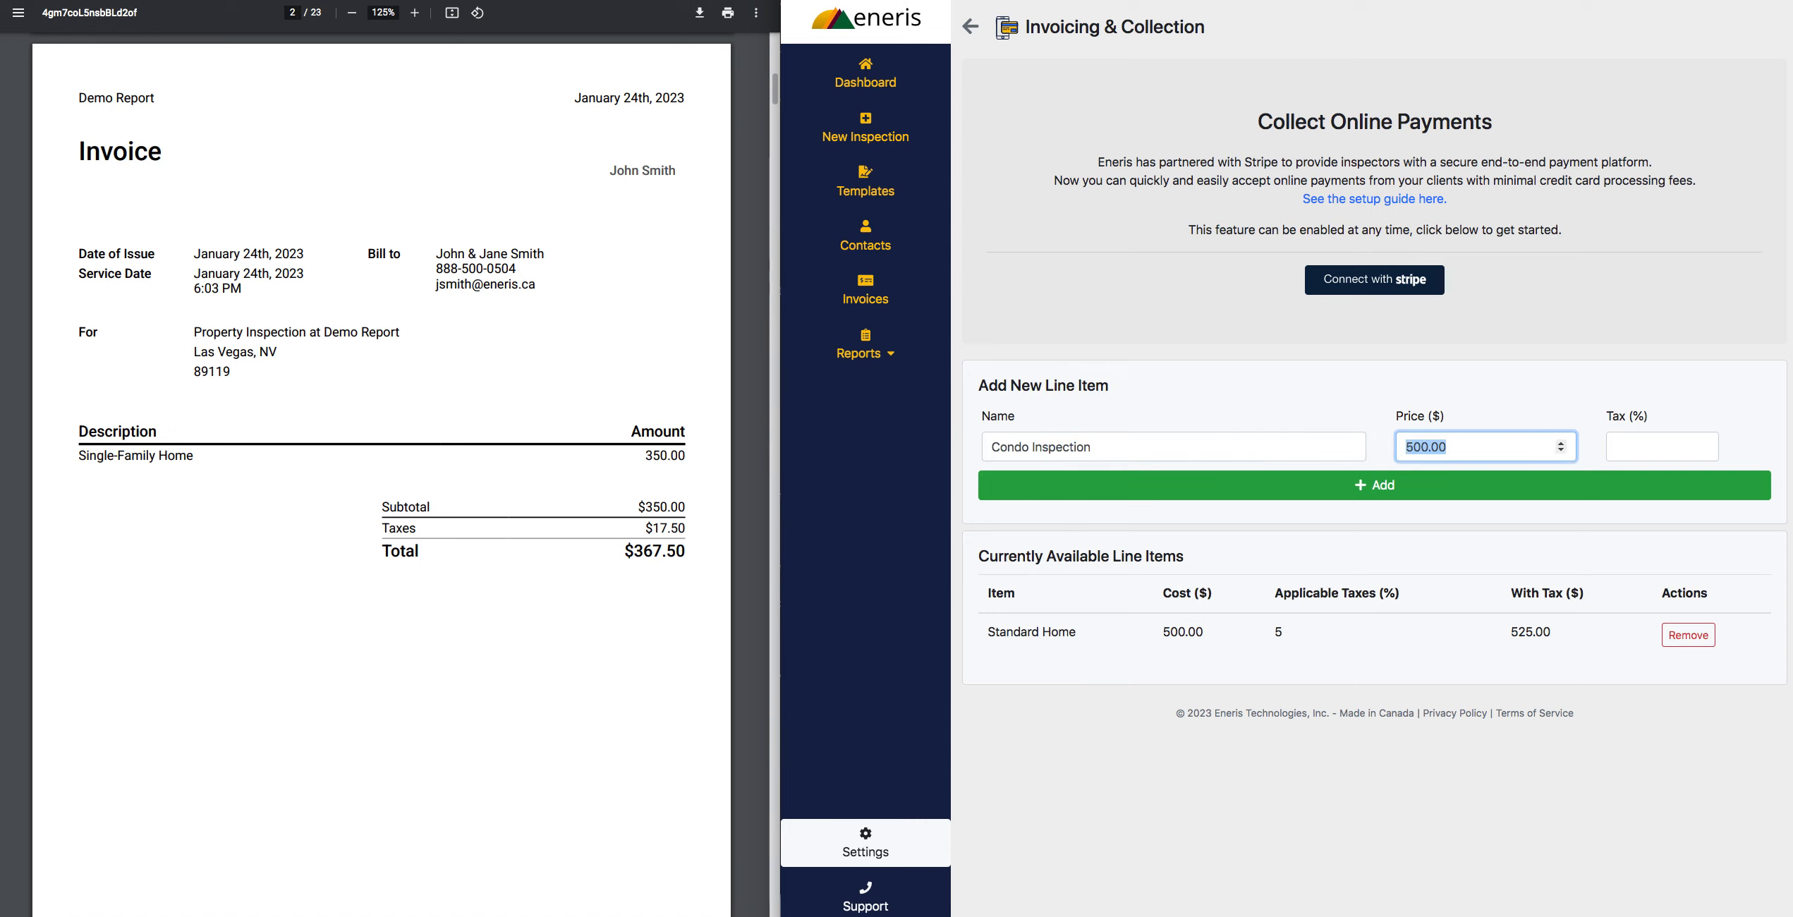
pyautogui.write('350.00')
pyautogui.click(1658, 448)
pyautogui.write('5')
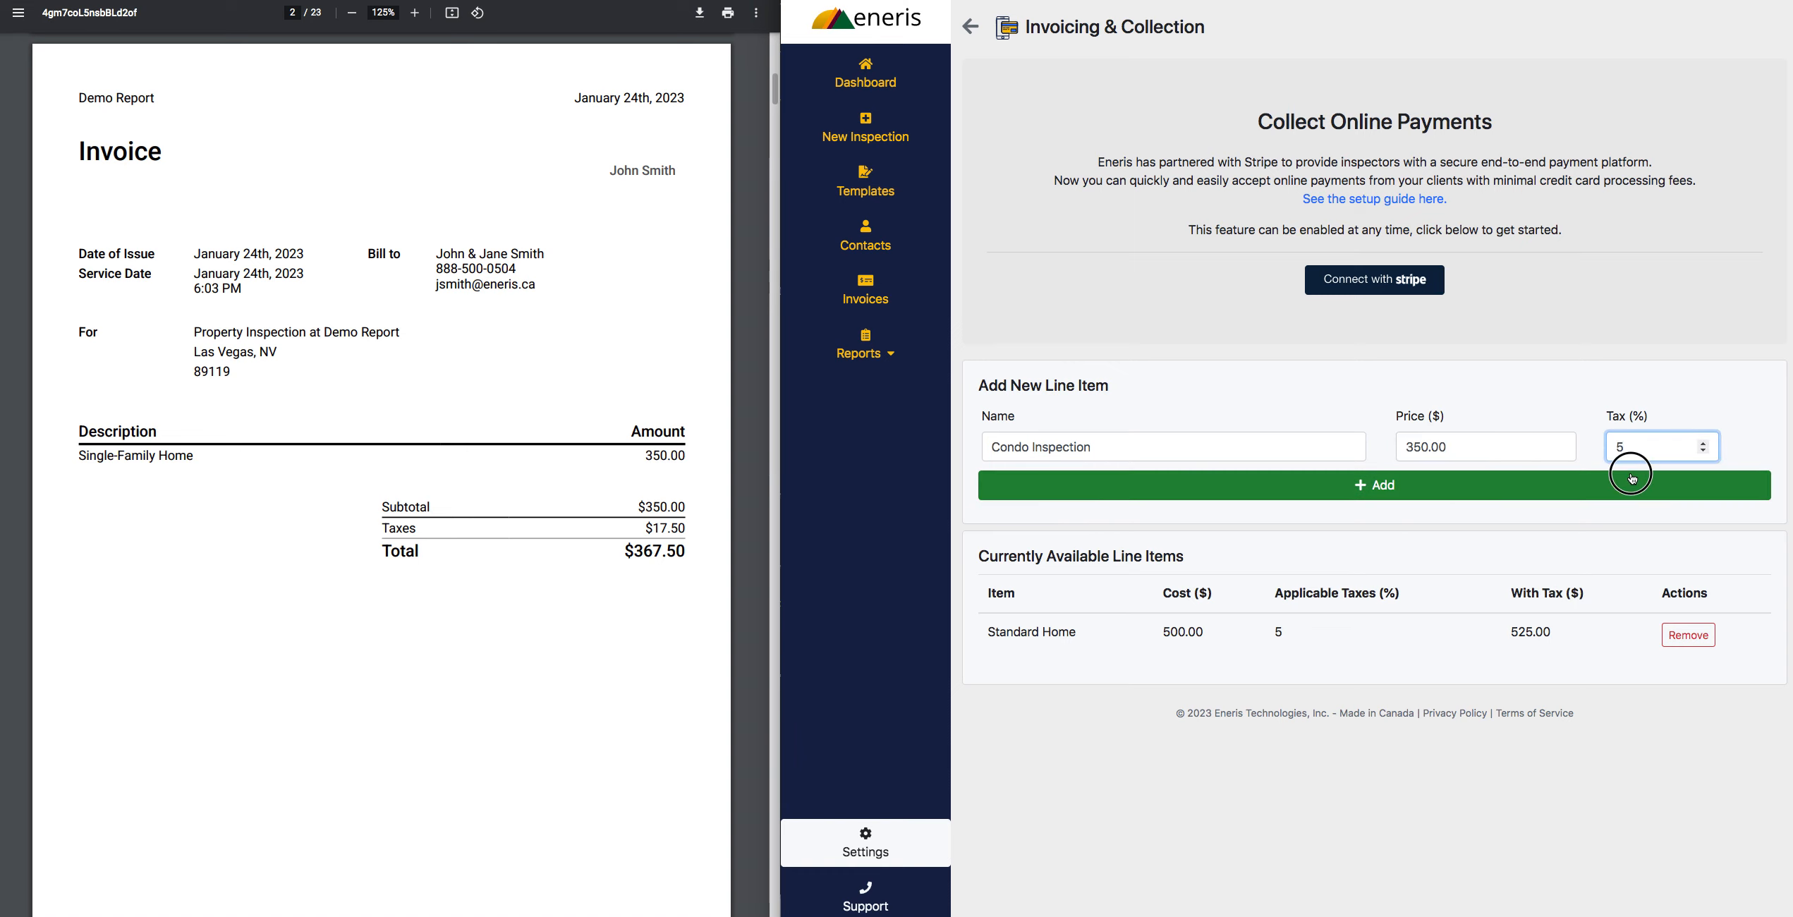
pyautogui.click(1632, 477)
# - Add a line item named Radon Test Kit with a price of $150.00 and 0% tax
pyautogui.tripleClick(1260, 445)
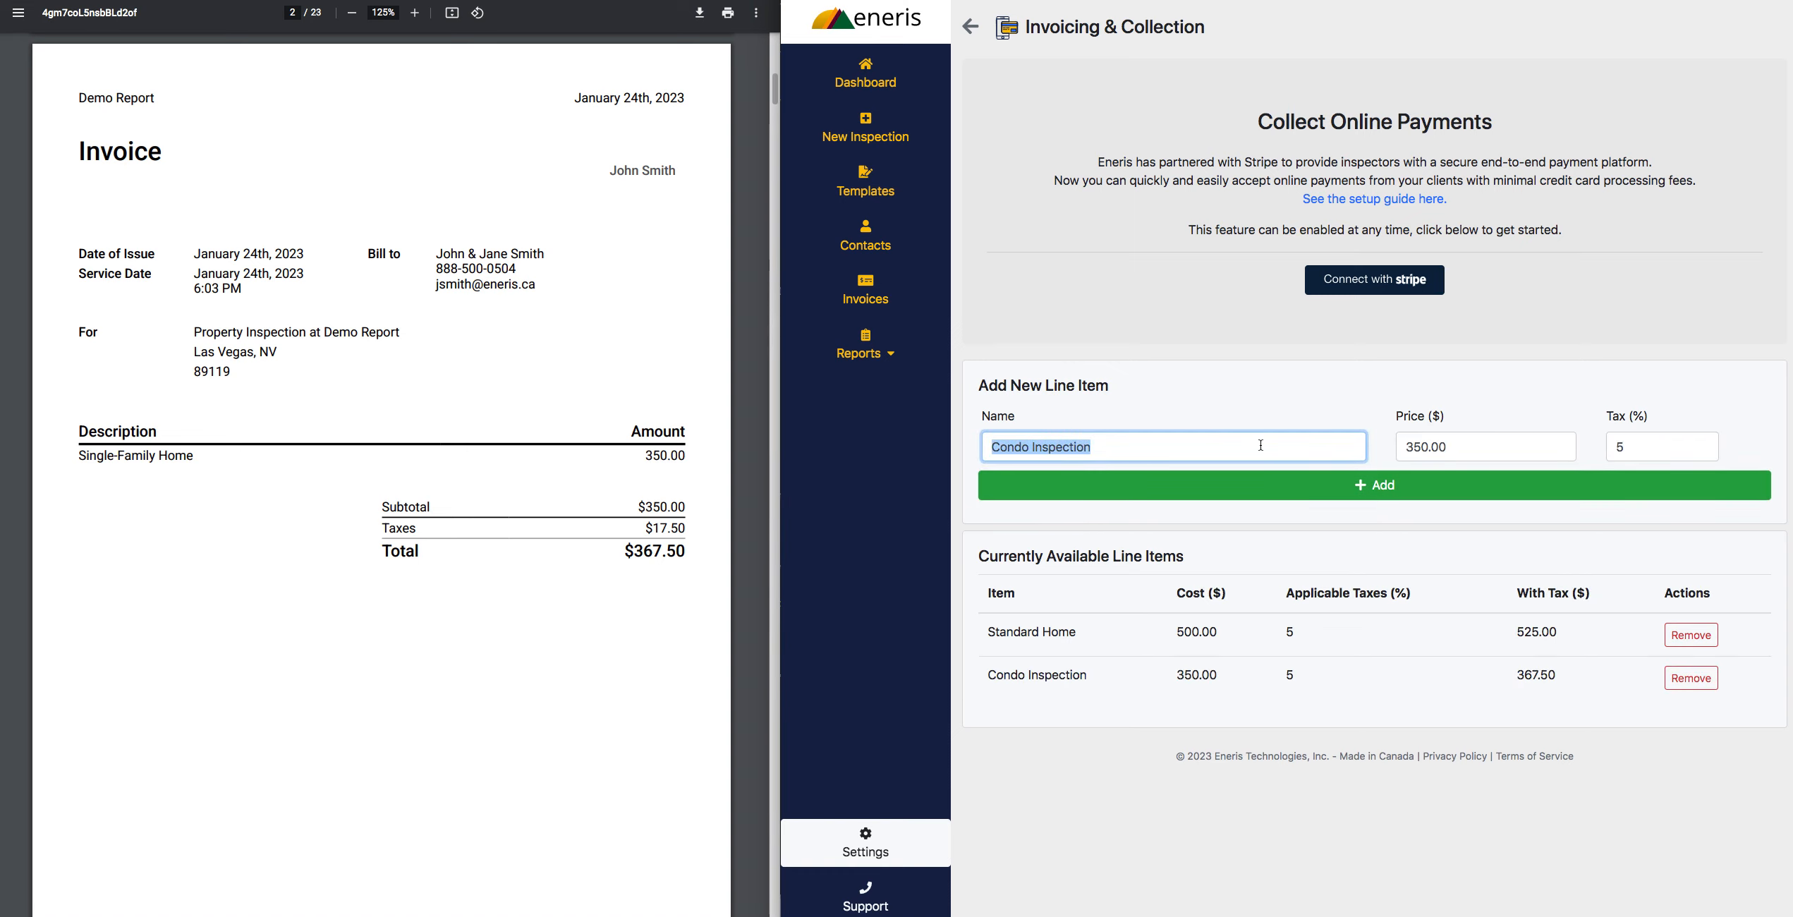
pyautogui.write('Radon Test Kit')
pyautogui.press('Tab')
pyautogui.write('150.00')
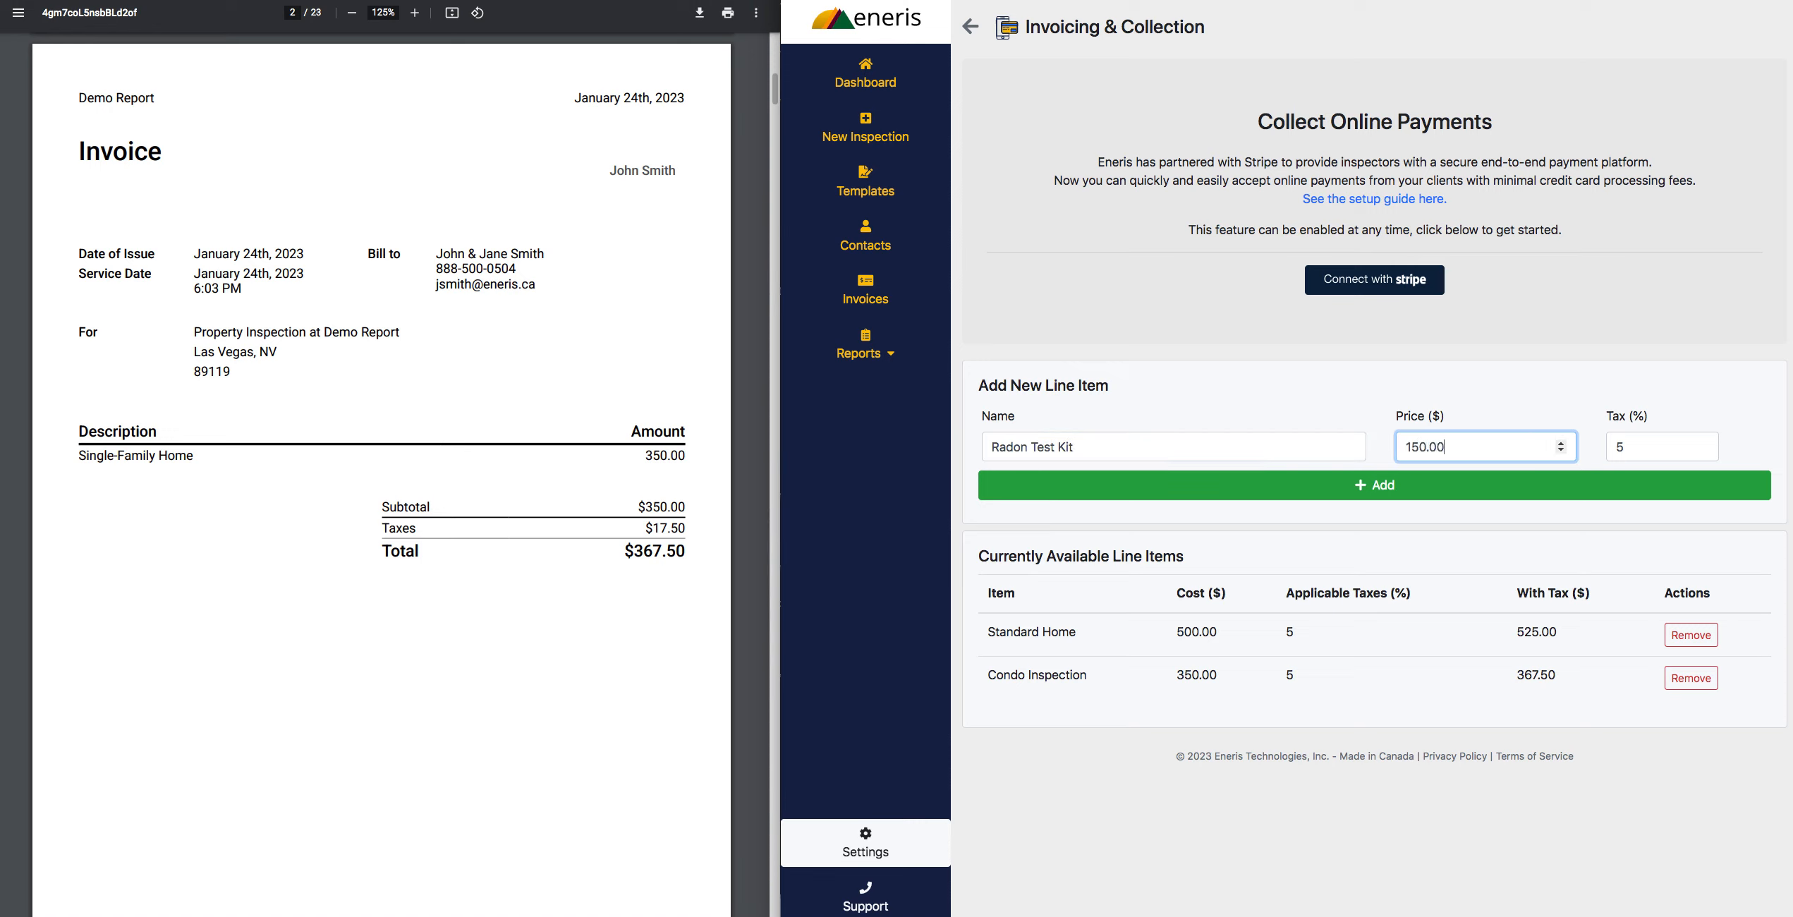
pyautogui.press('Tab')
pyautogui.write('0')
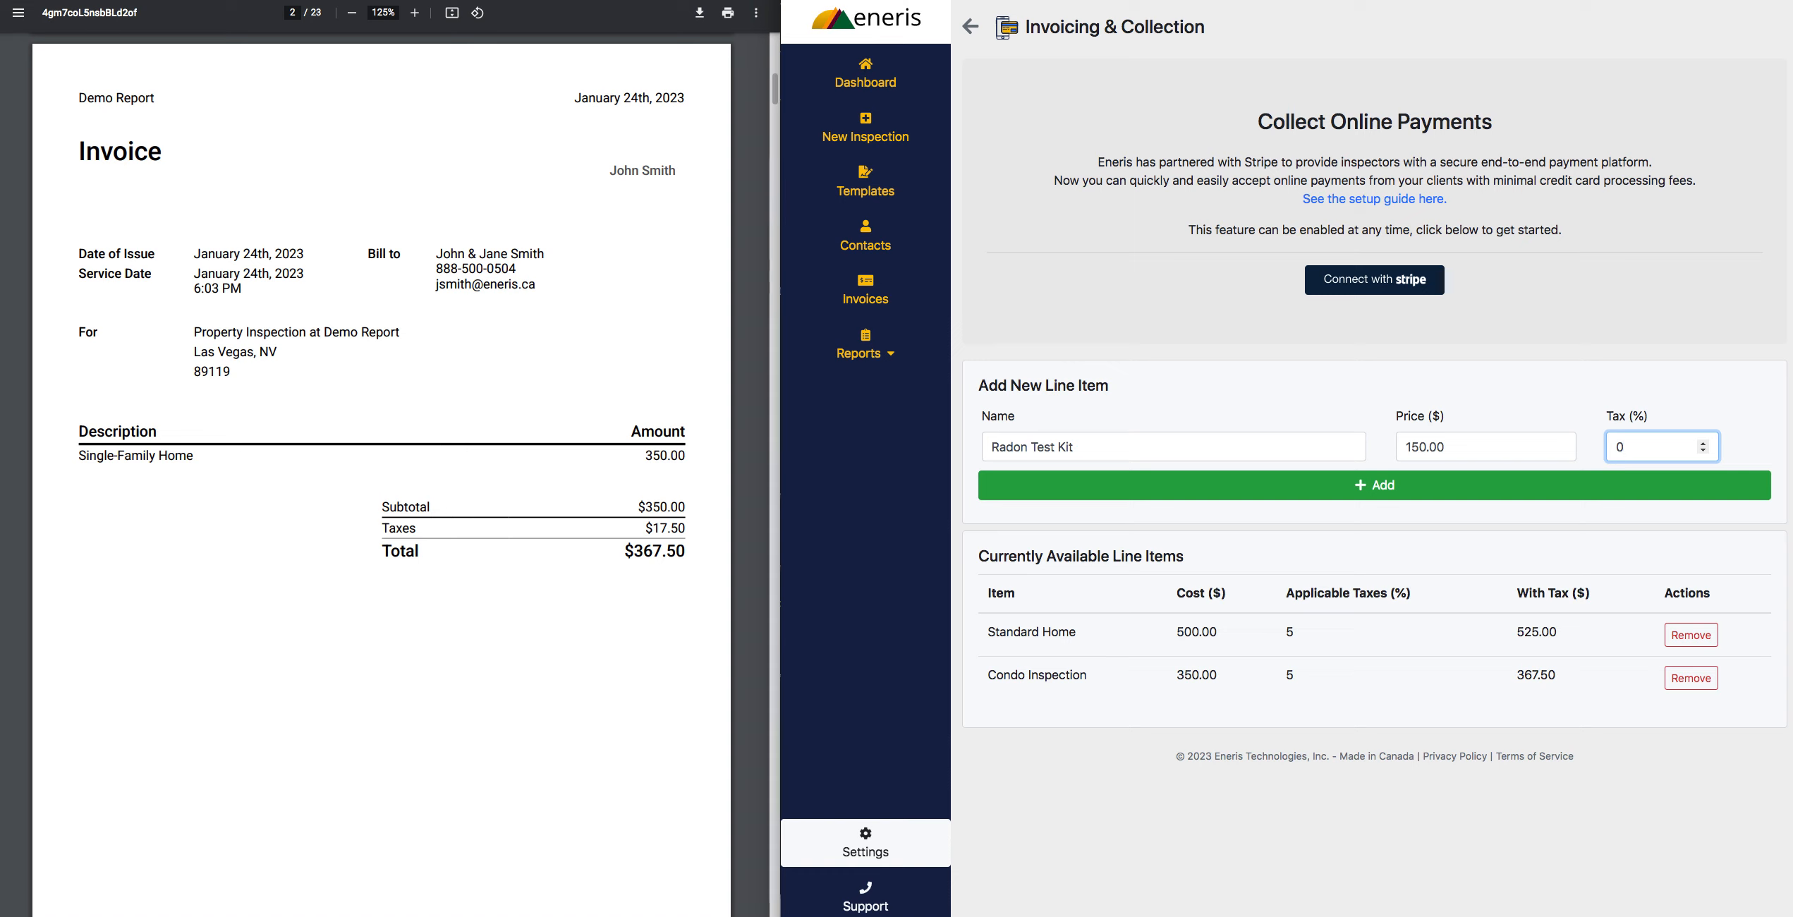
pyautogui.click(1229, 482)
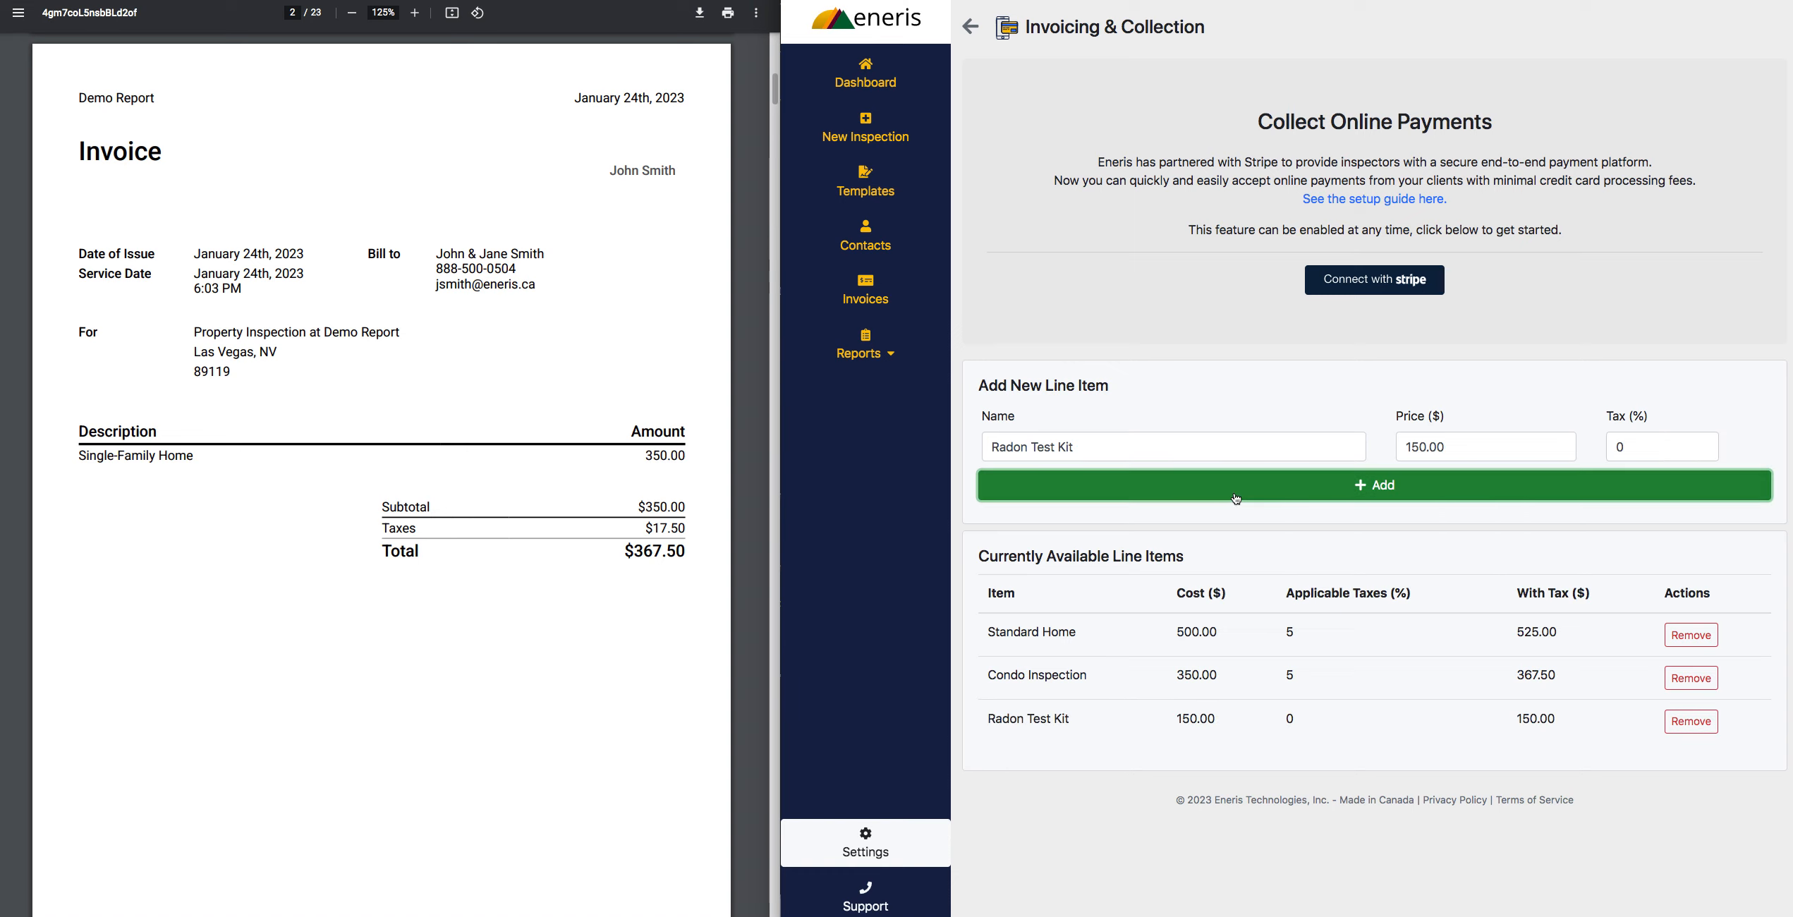
# - Add a line item named Water Test Kit with a price of $100.00, keeping the tax at 0%
pyautogui.tripleClick(1183, 442)
pyautogui.write('Water')
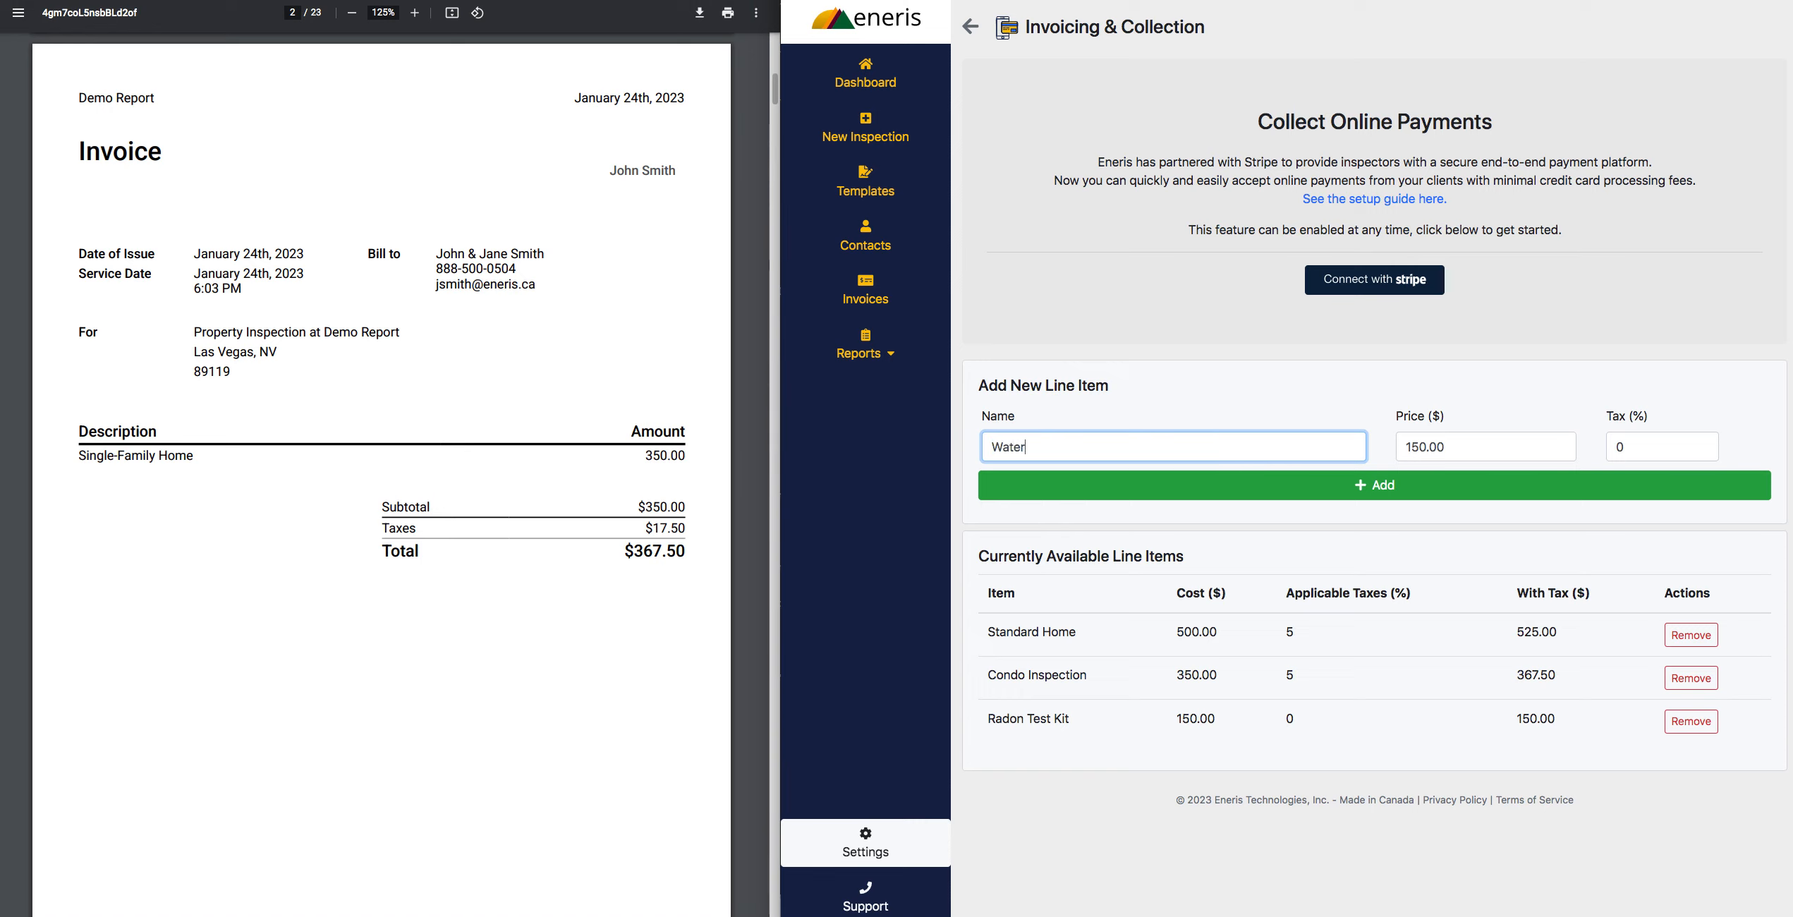
pyautogui.write(' Test Kit')
pyautogui.press('Tab')
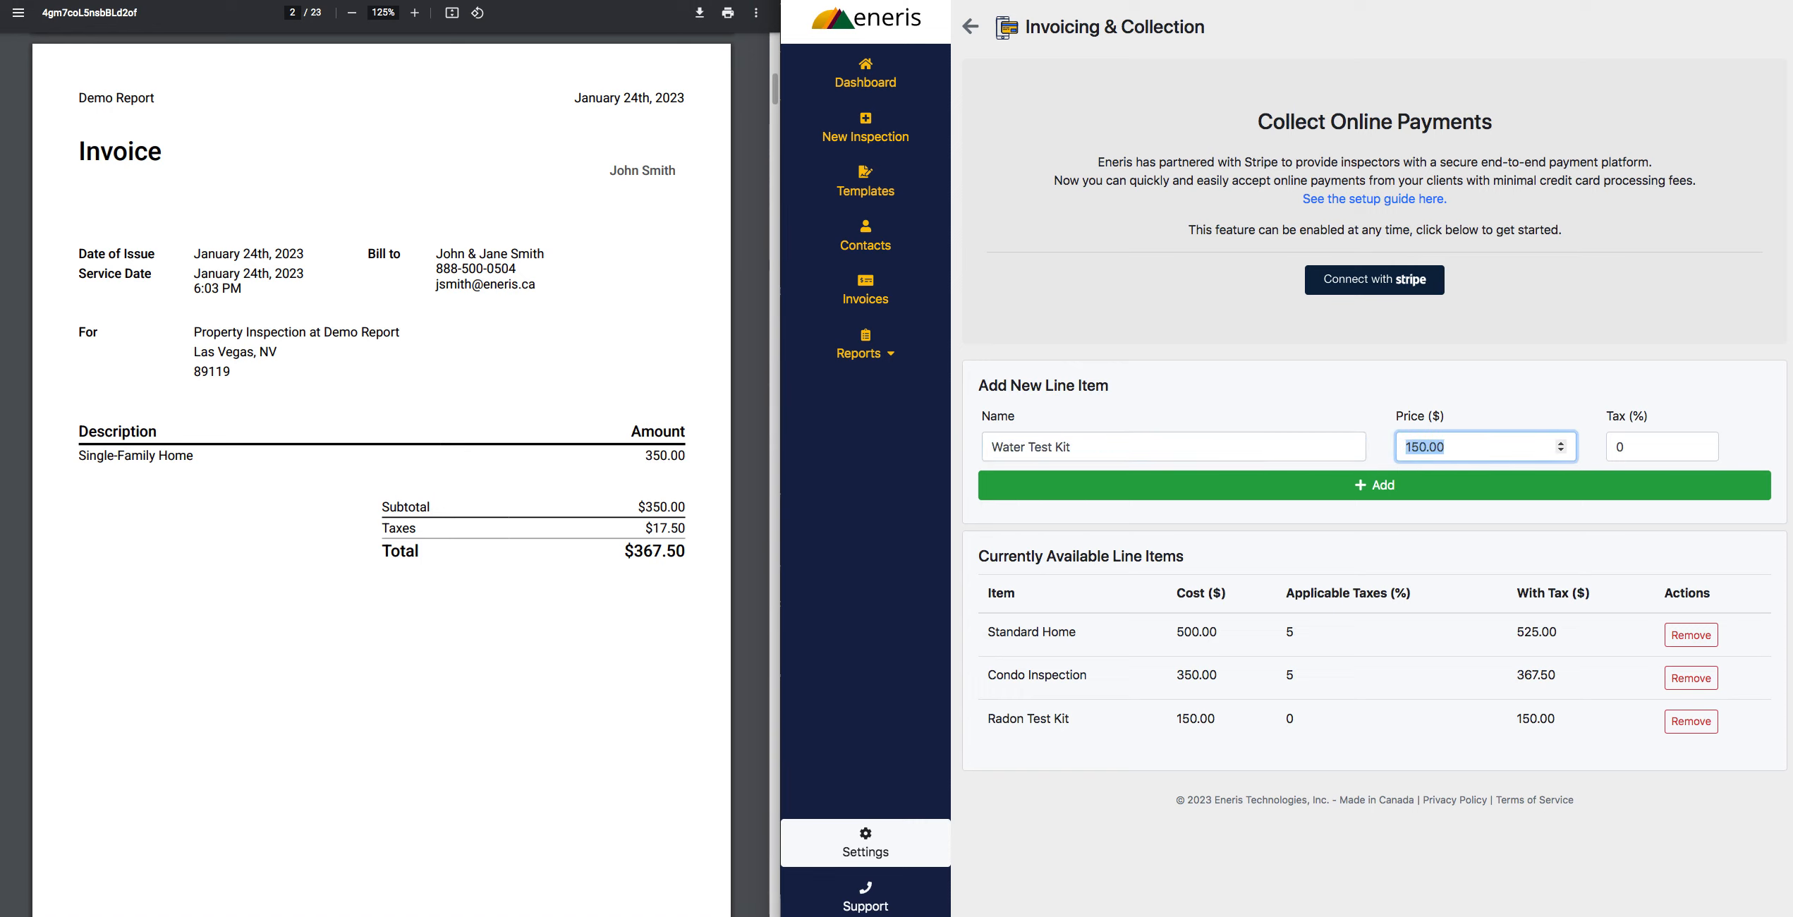
pyautogui.write('100.00')
pyautogui.click(1193, 484)
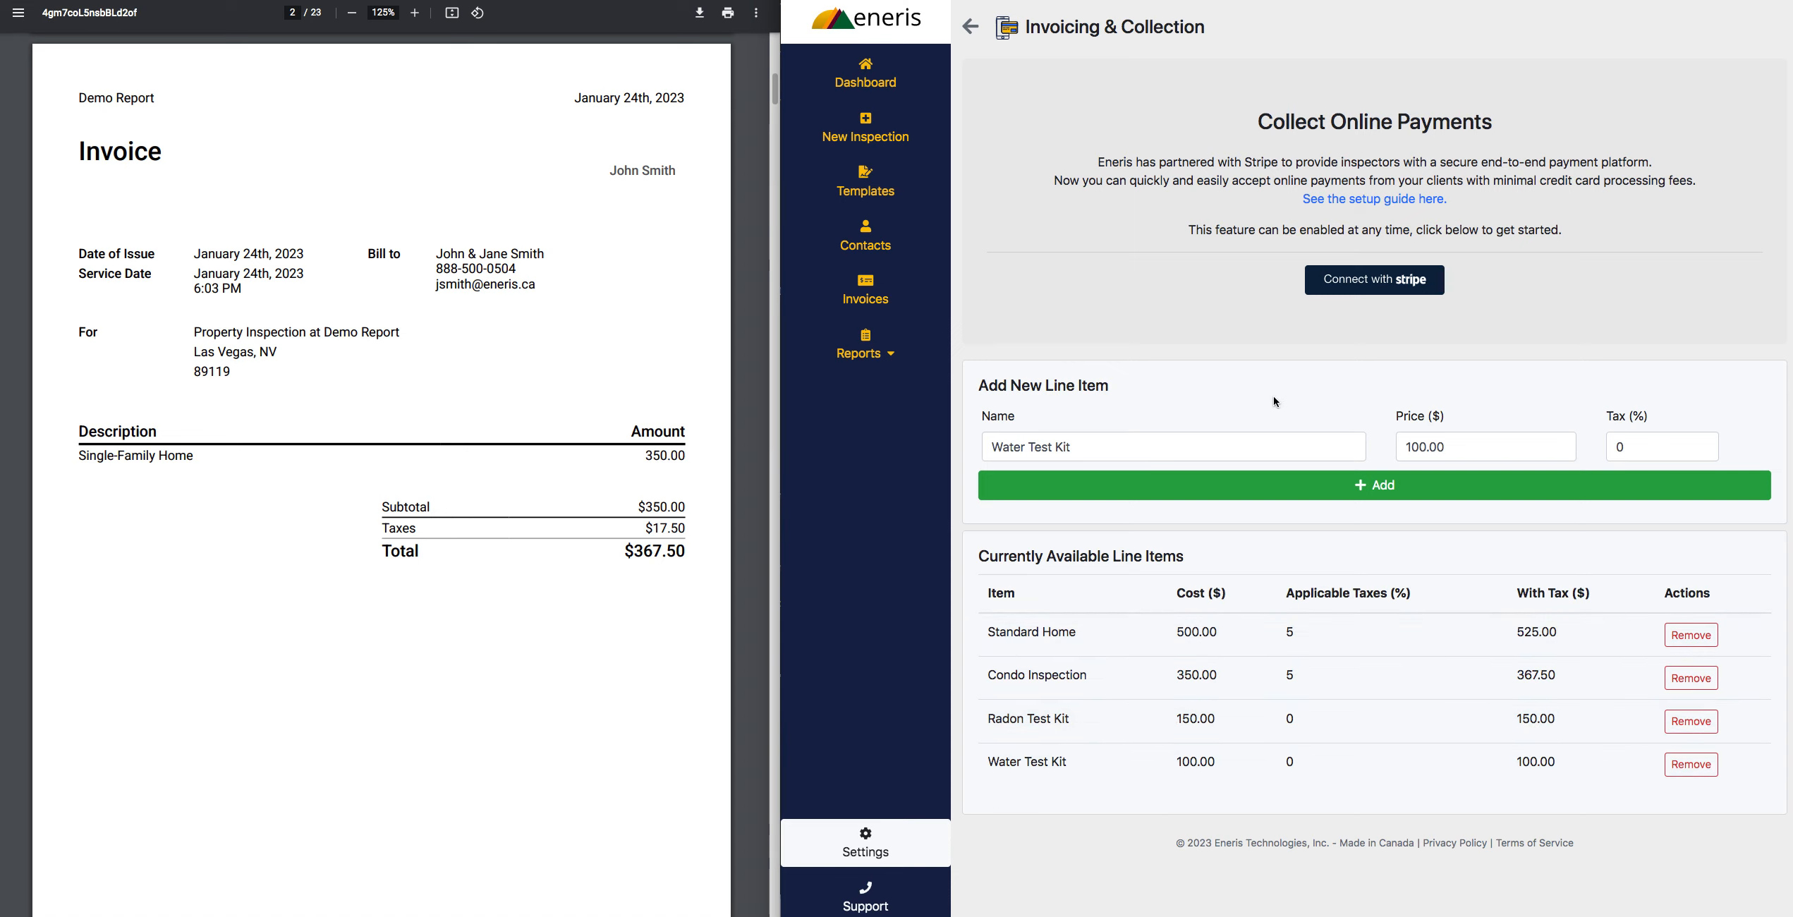
# - Open the Demo Report and delete its existing client invoice
pyautogui.click(933, 356)
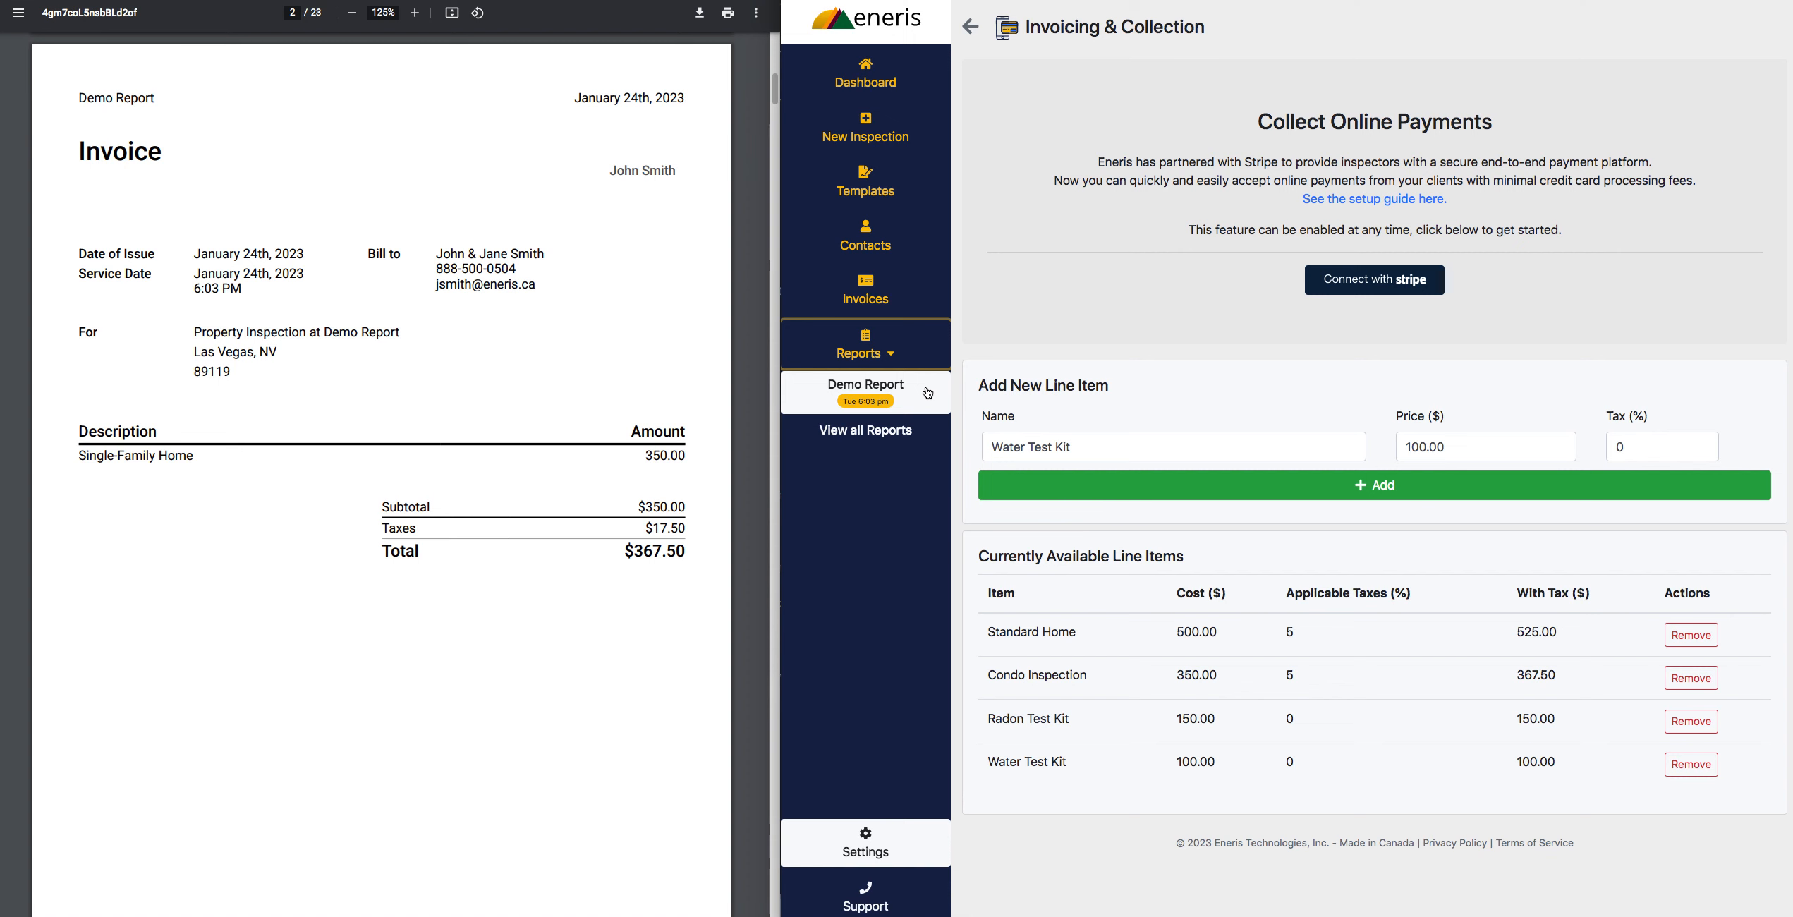
pyautogui.click(927, 390)
pyautogui.scroll(-10, 1461, 599)
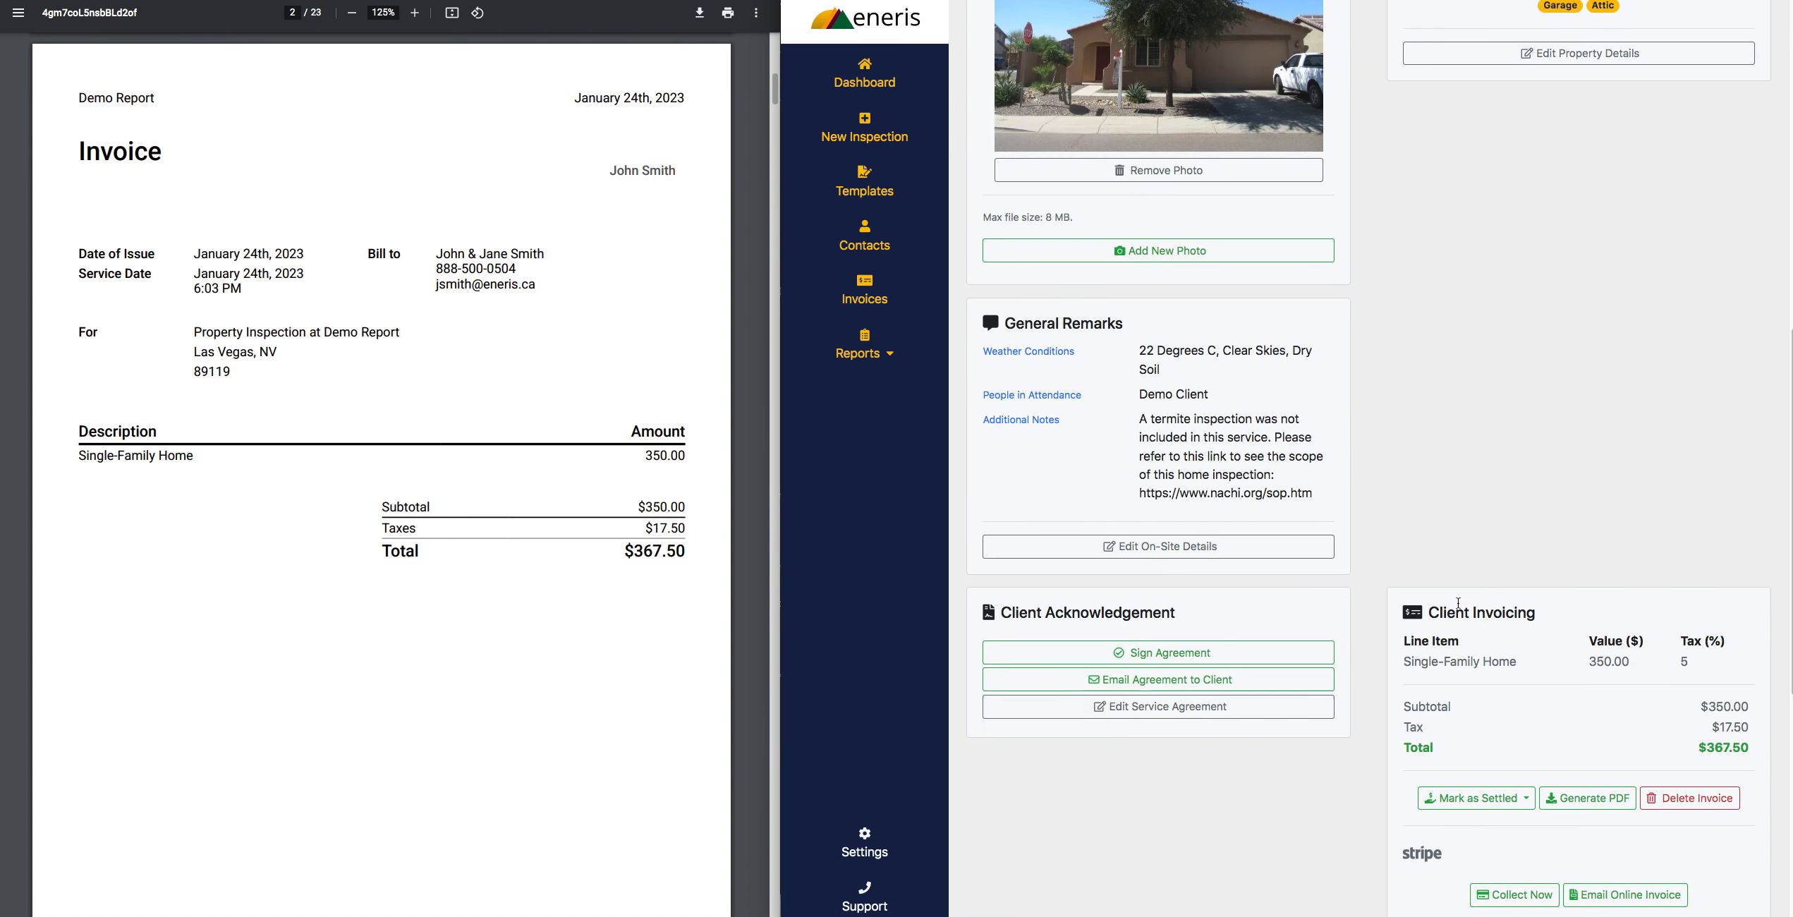
pyautogui.scroll(-4, 1458, 603)
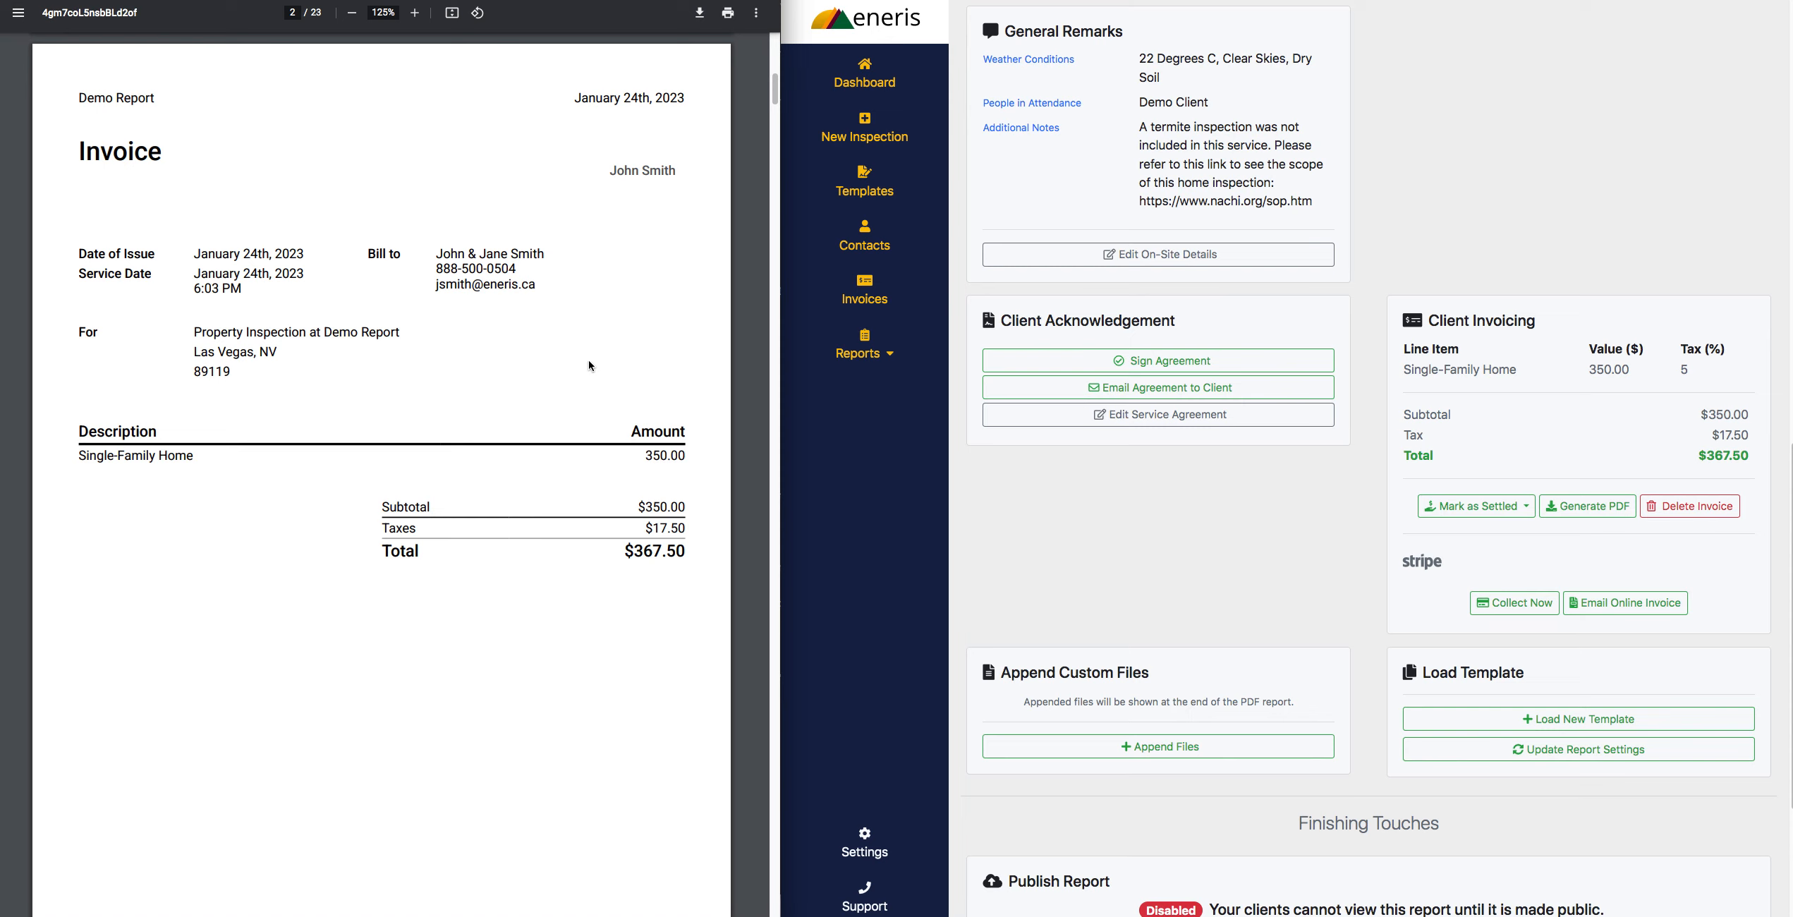
pyautogui.click(1691, 506)
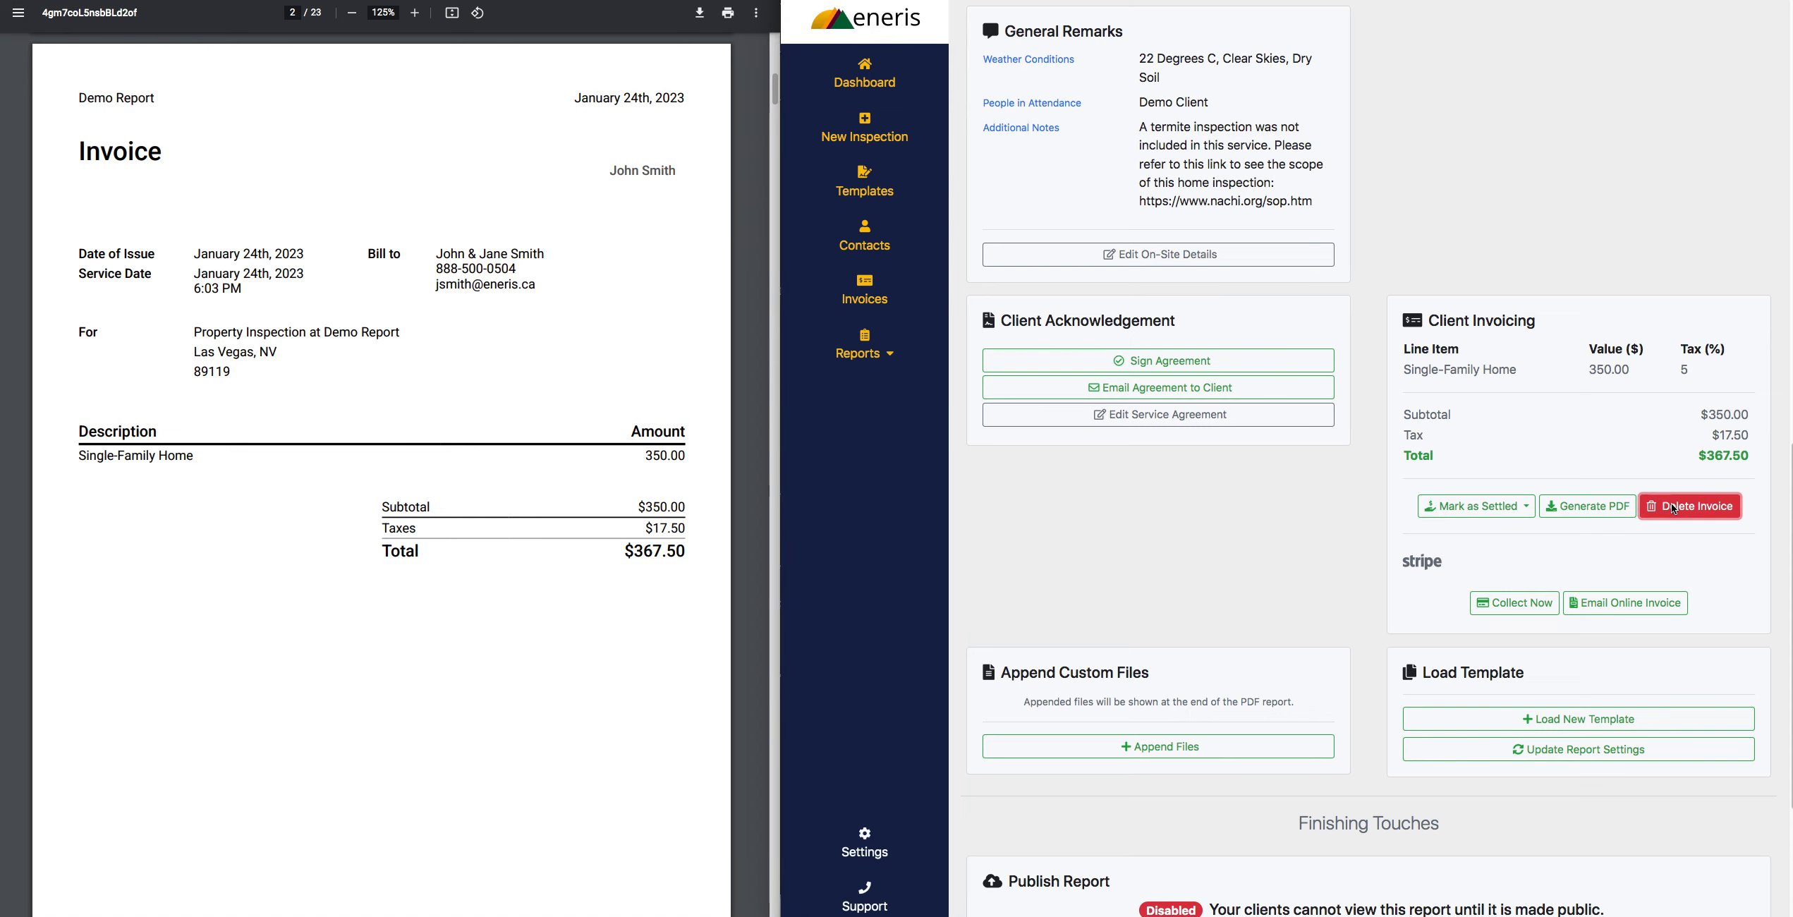
pyautogui.click(1411, 66)
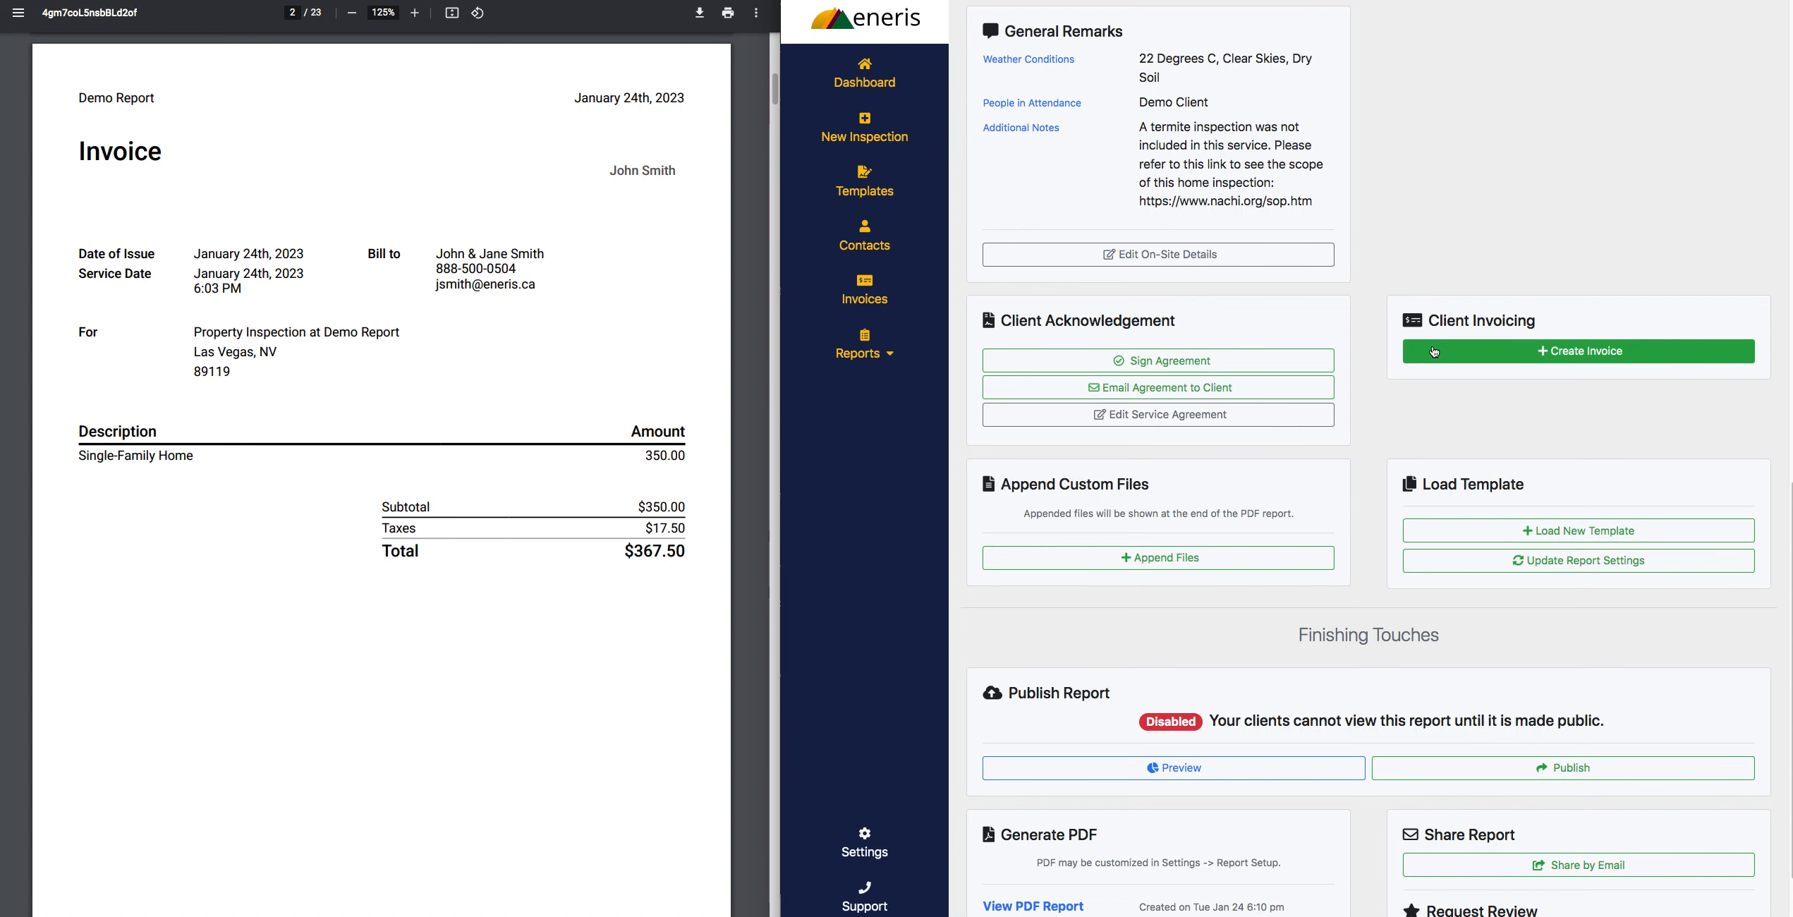
# - Start a new invoice for the report and add a custom line item, Pool Inspection, valued at $225.00 with 5% tax
pyautogui.click(1515, 353)
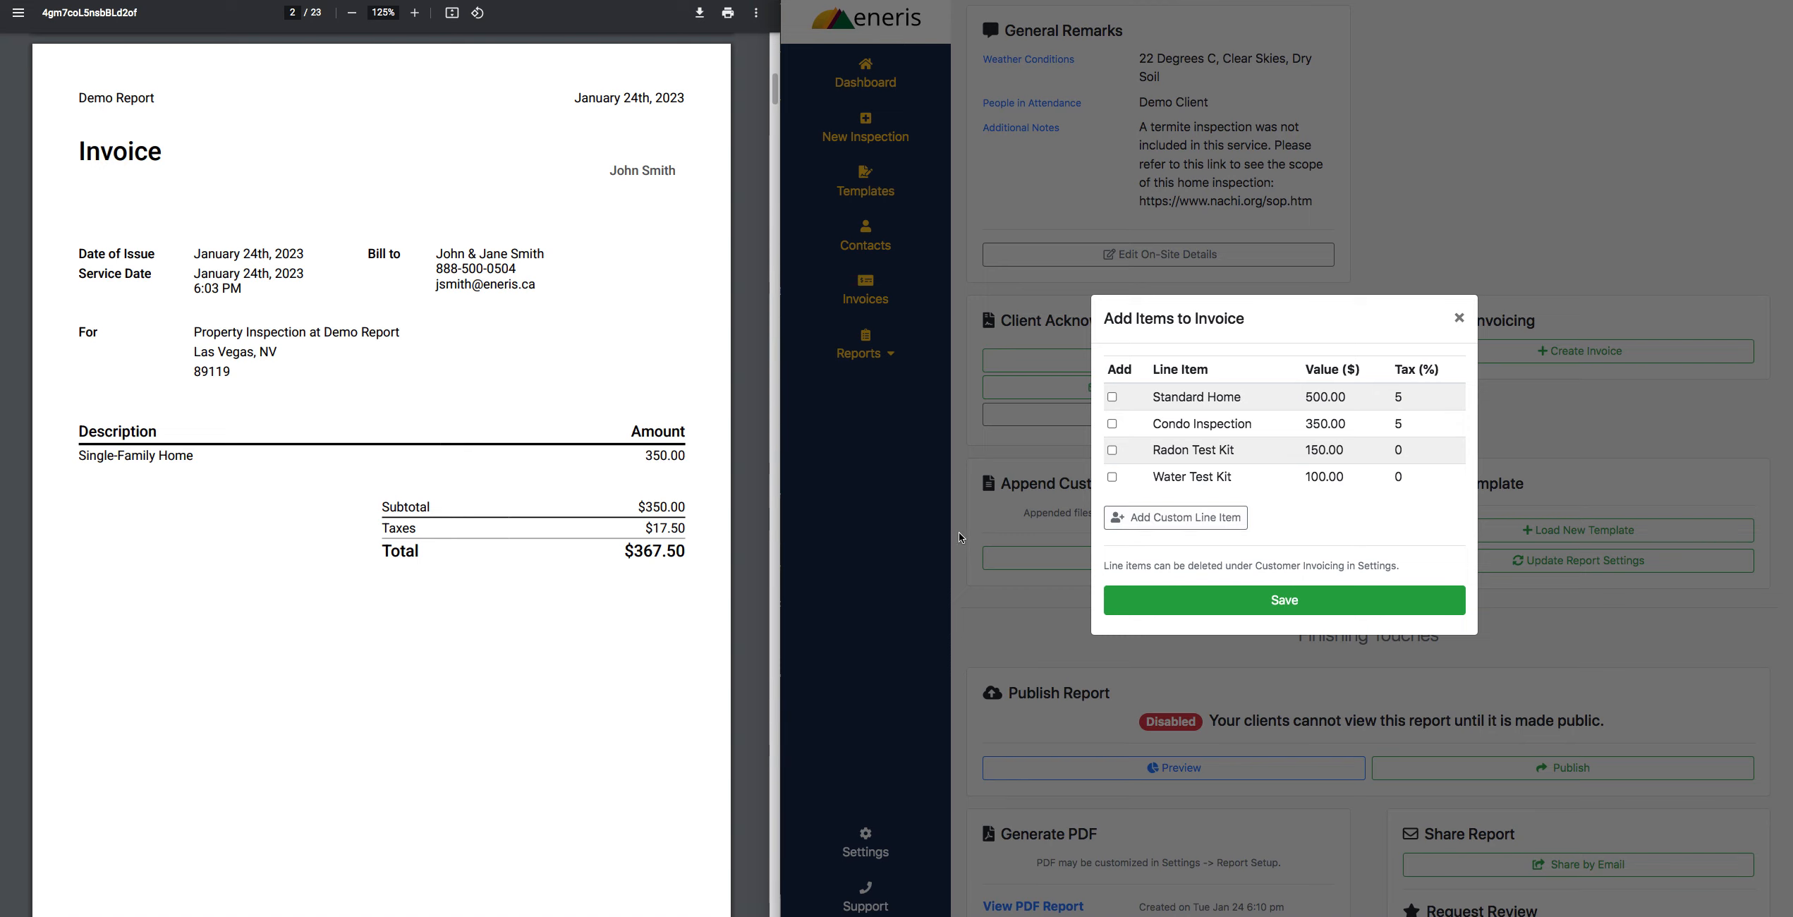
pyautogui.click(1203, 520)
pyautogui.click(1204, 512)
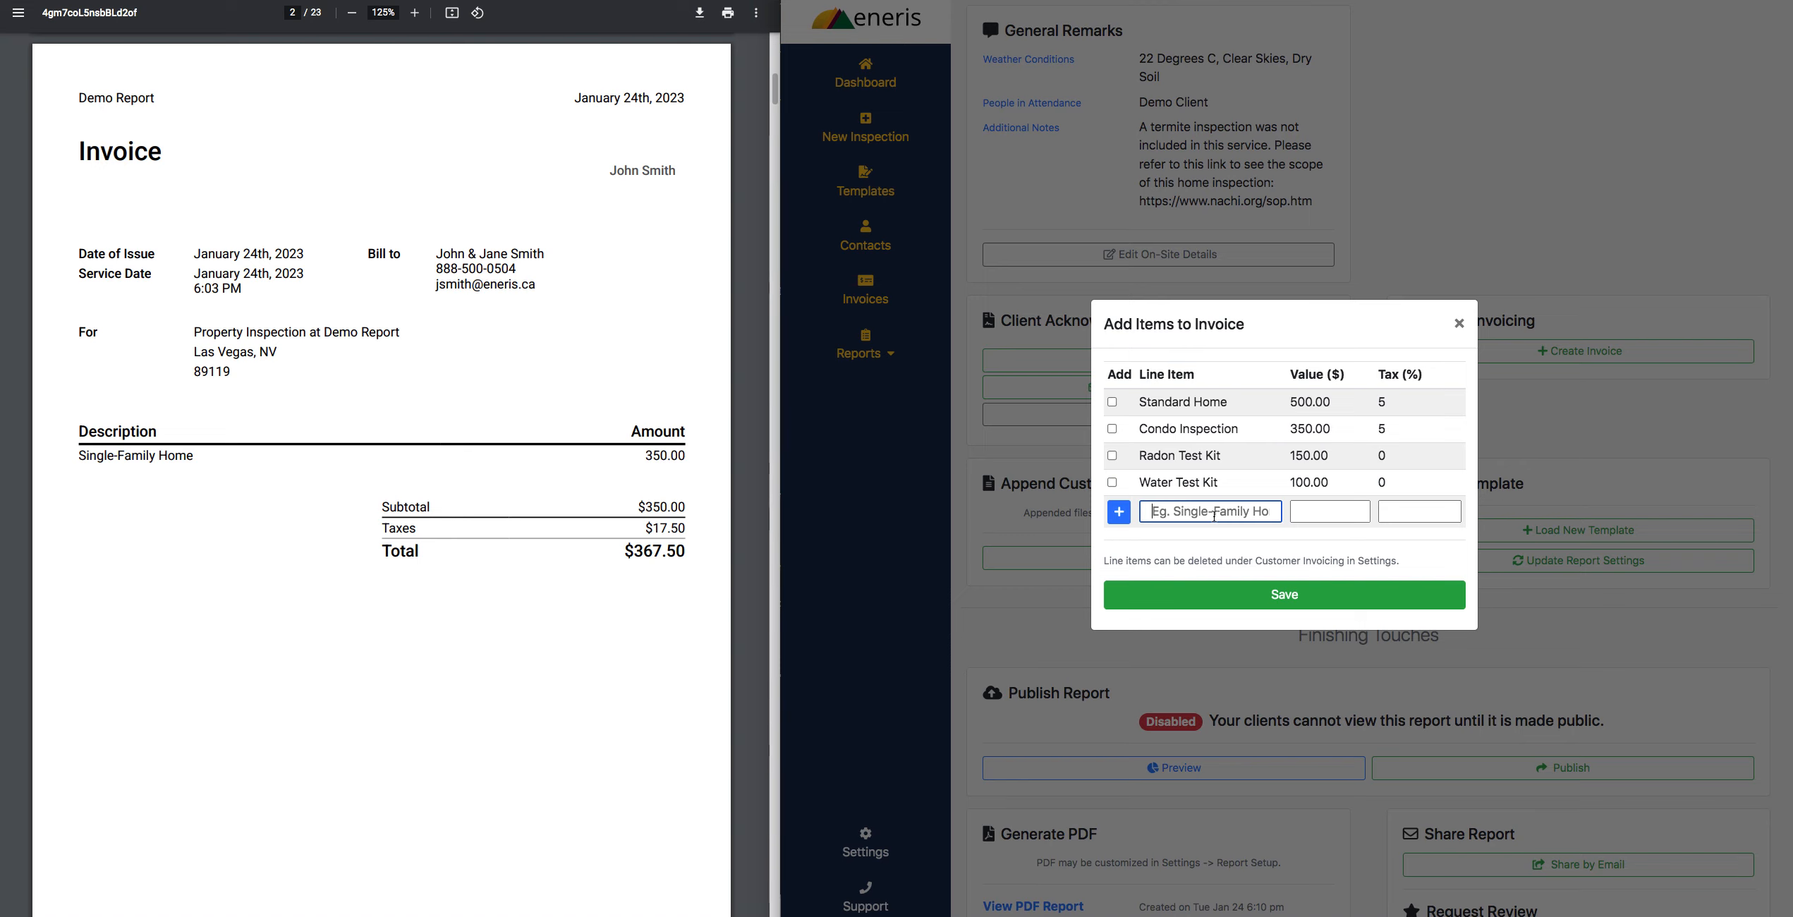
pyautogui.write('Pool Inspection')
pyautogui.press('Tab')
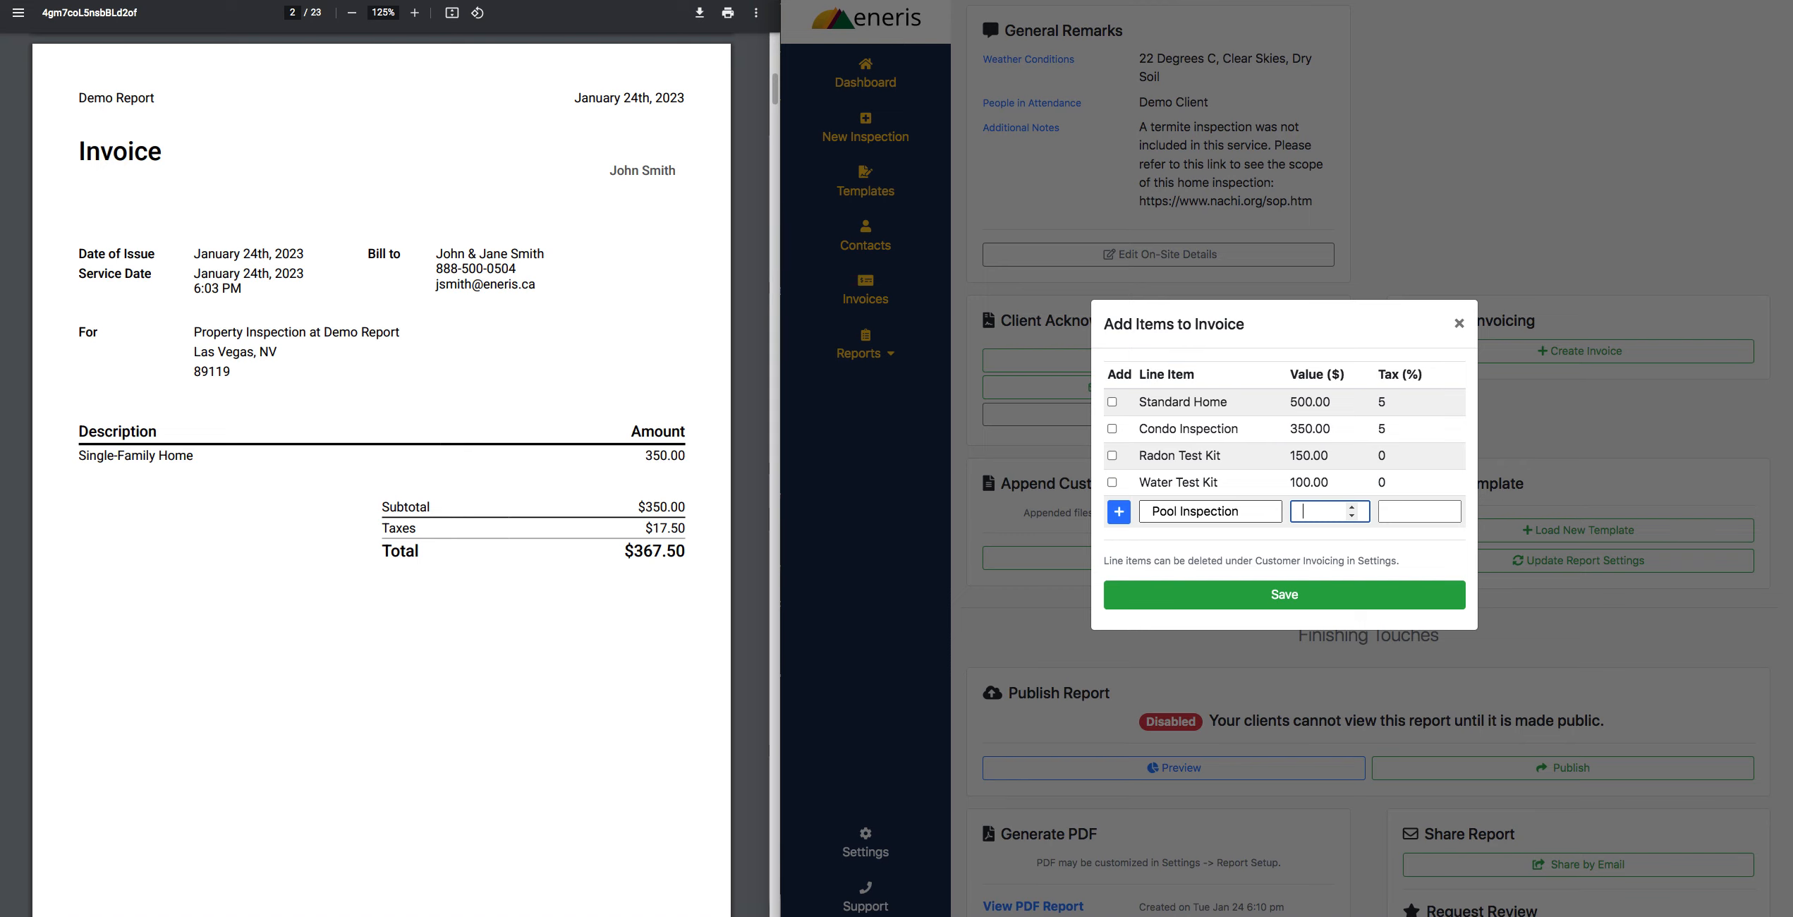
pyautogui.write('225.00')
pyautogui.press('Tab')
pyautogui.write('5')
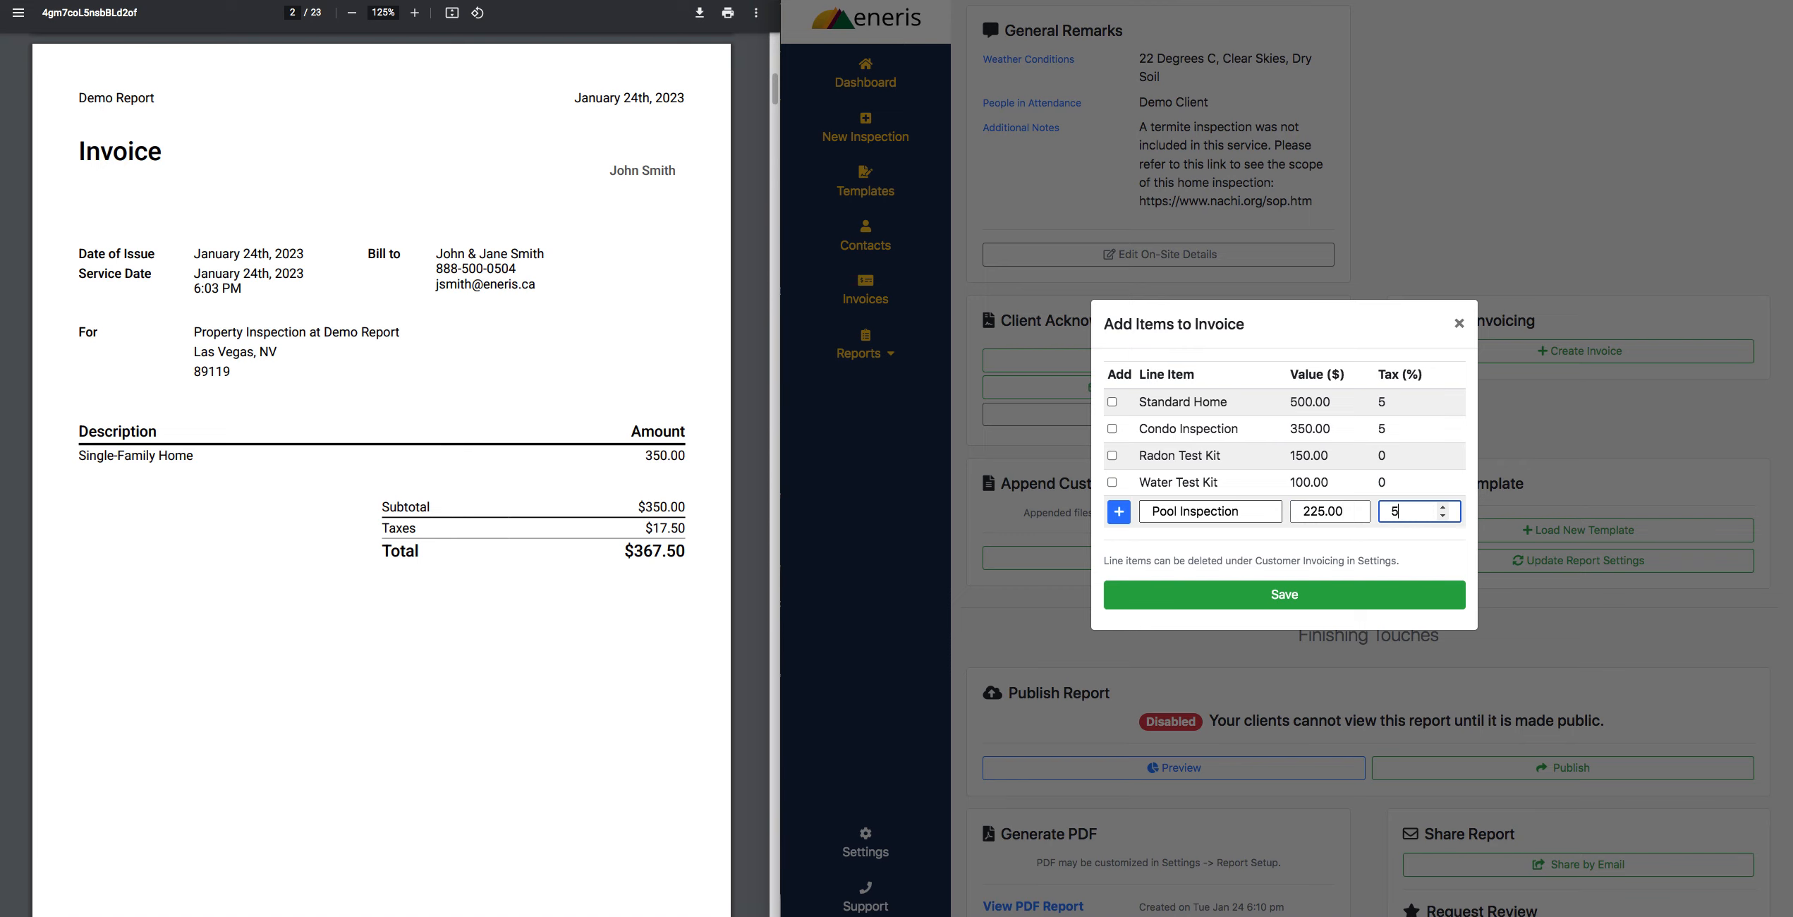
pyautogui.click(1120, 513)
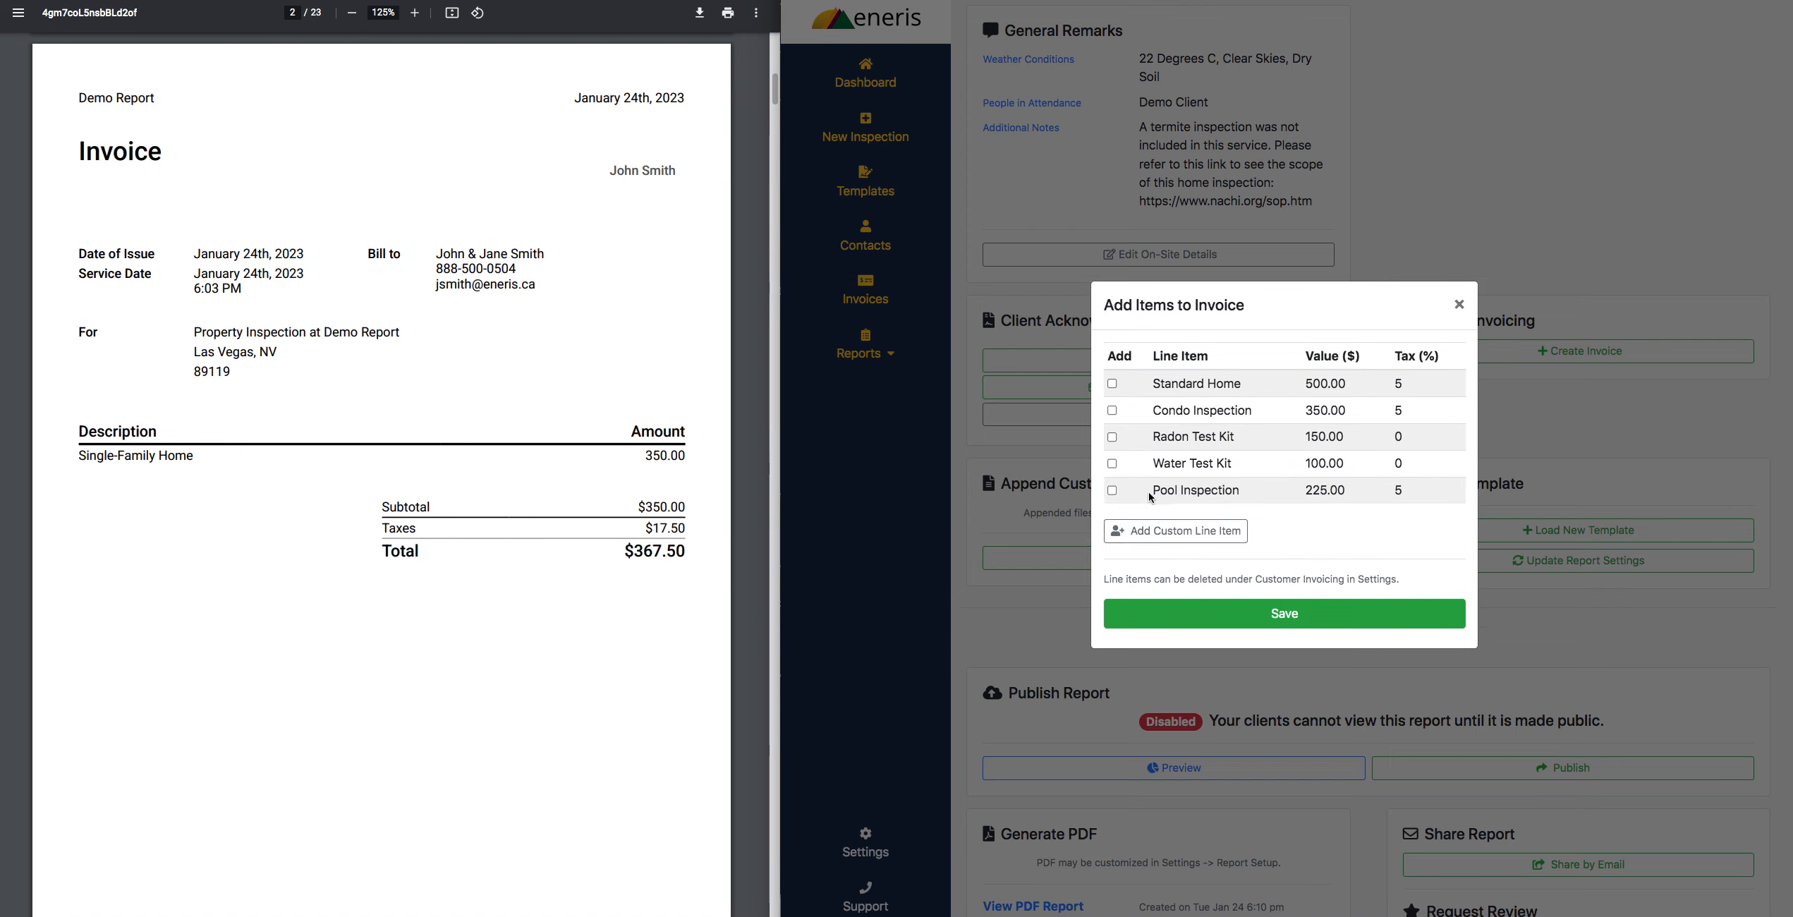
# - Include Standard Home, Radon Test Kit, Water Test Kit and Pool Inspection on the invoice and save it
pyautogui.click(1112, 385)
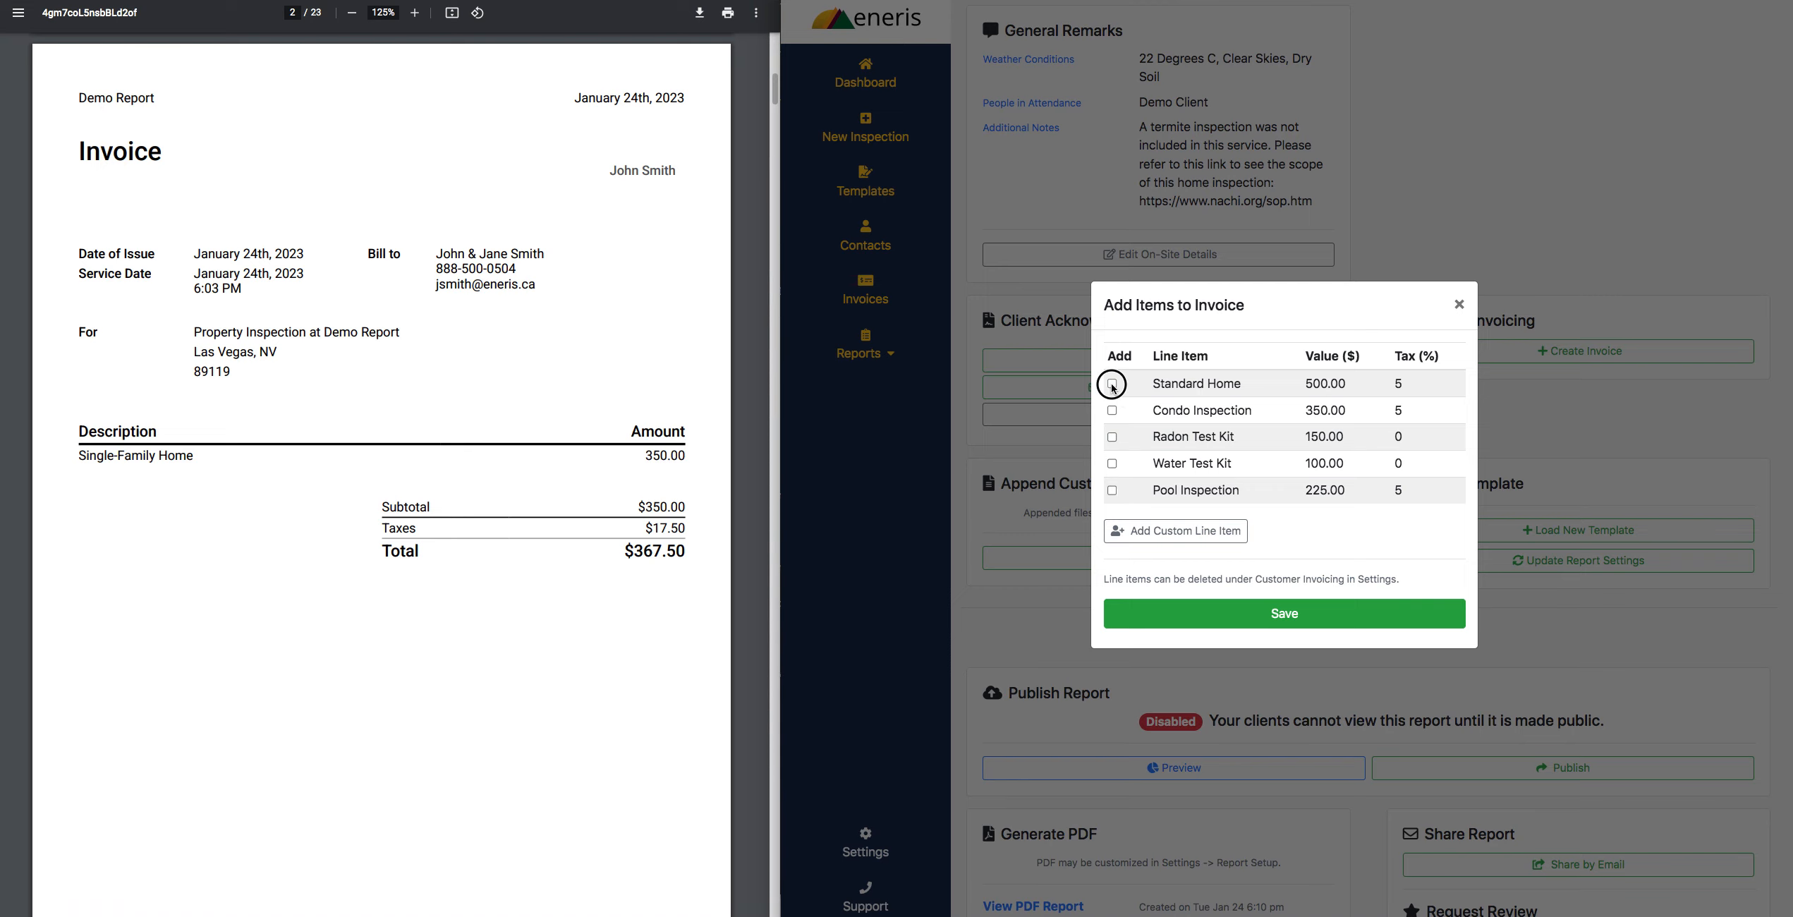
pyautogui.click(1112, 437)
pyautogui.click(1112, 464)
pyautogui.click(1113, 490)
pyautogui.click(1255, 616)
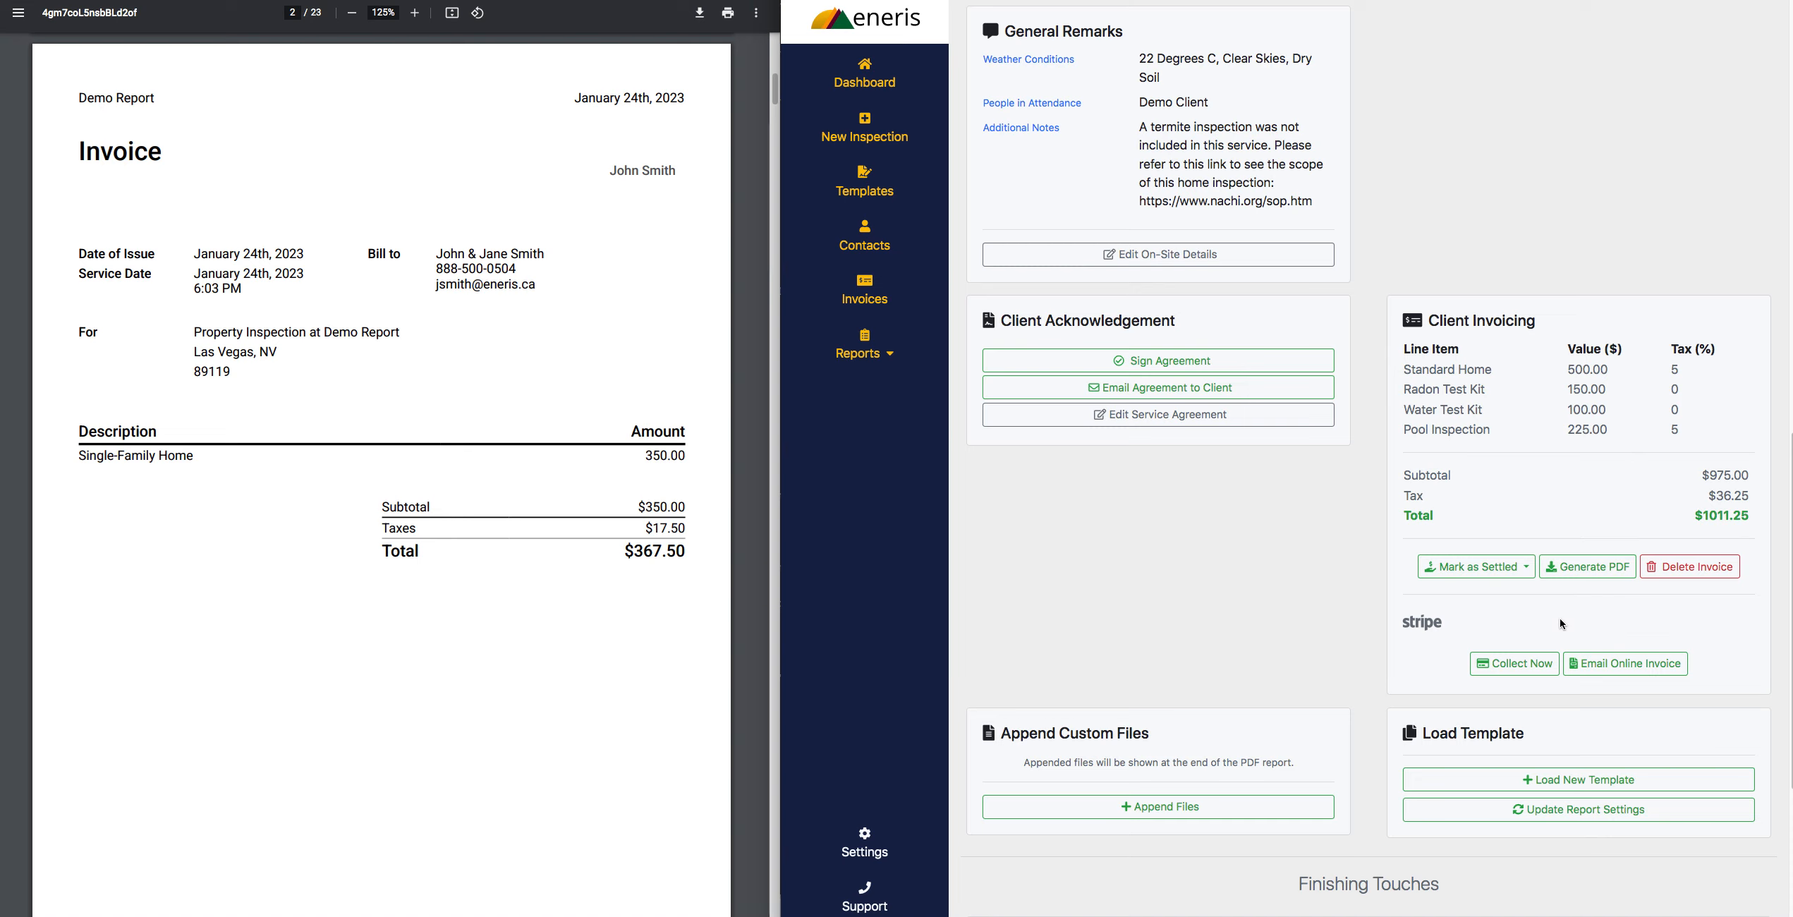
# - Mark the invoice as settled by check, and generate and open its PDF
pyautogui.click(1523, 571)
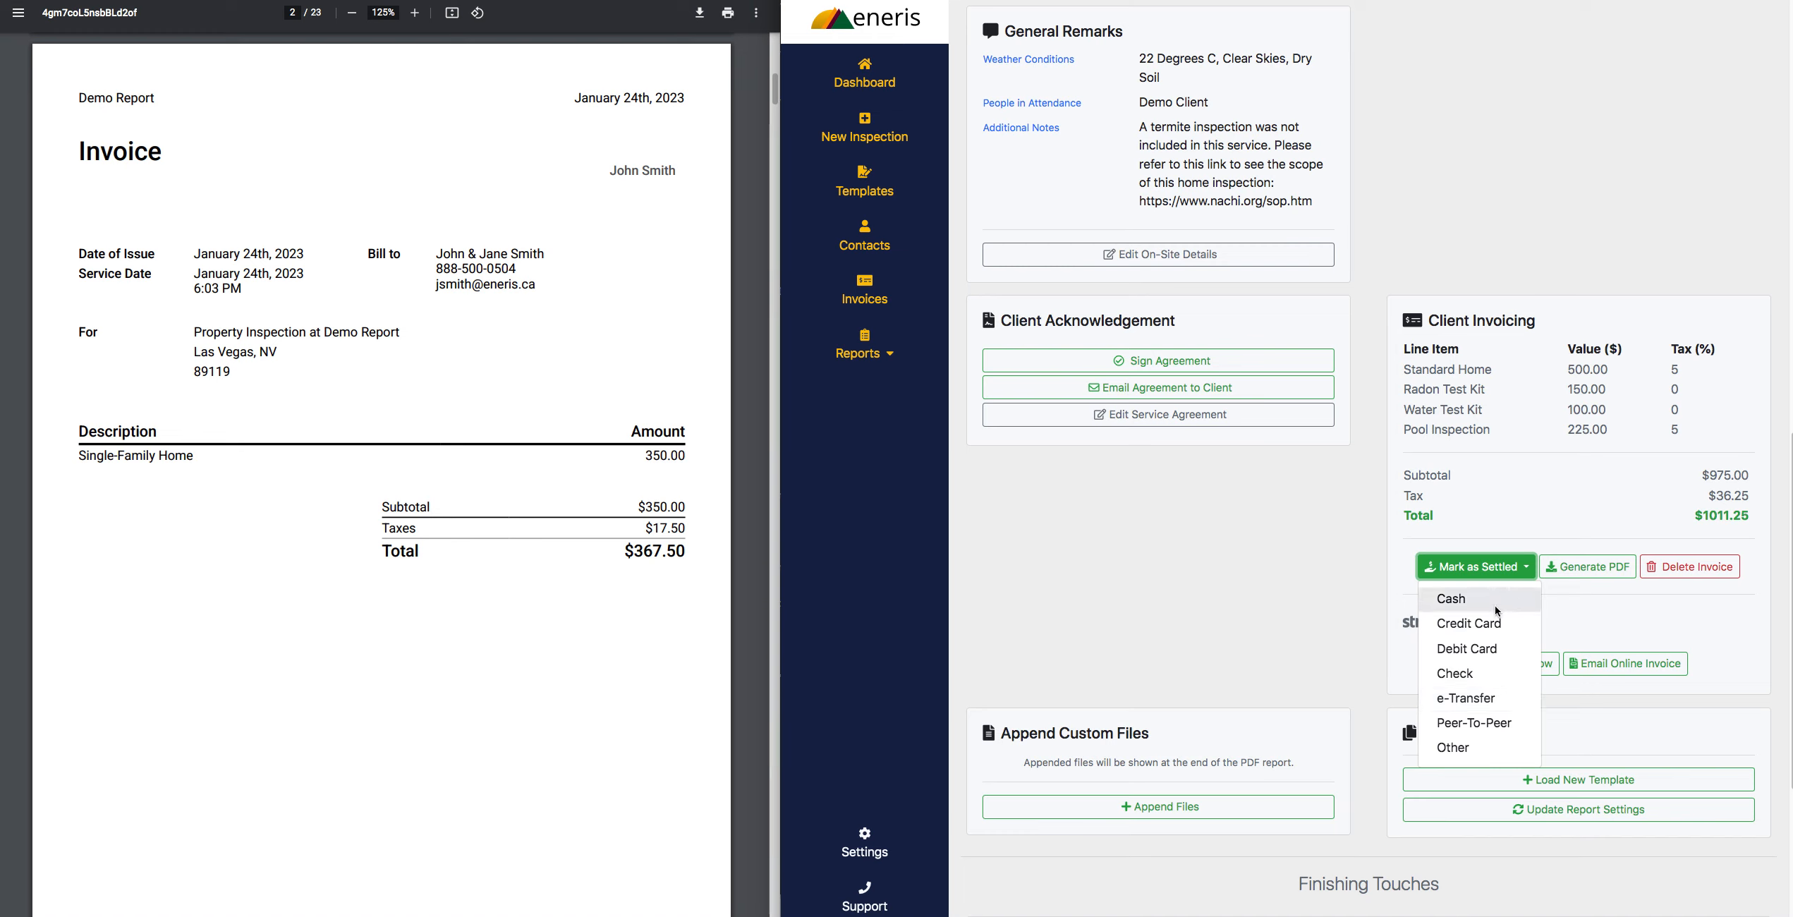
pyautogui.click(1493, 674)
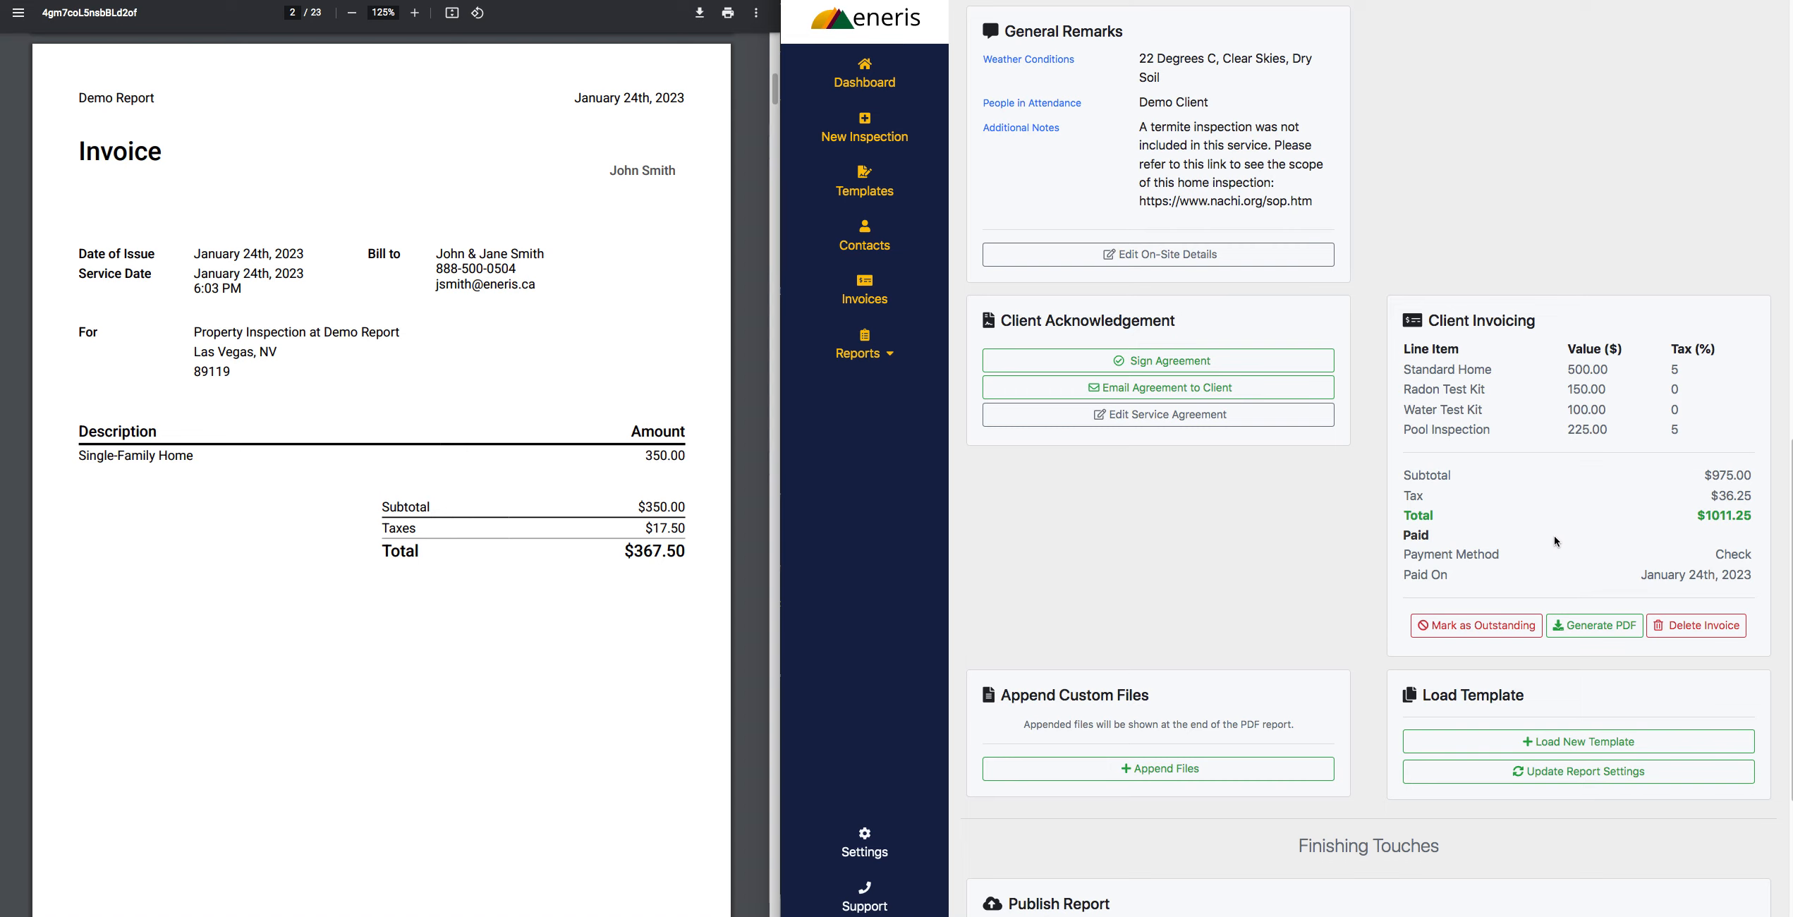
pyautogui.click(1606, 635)
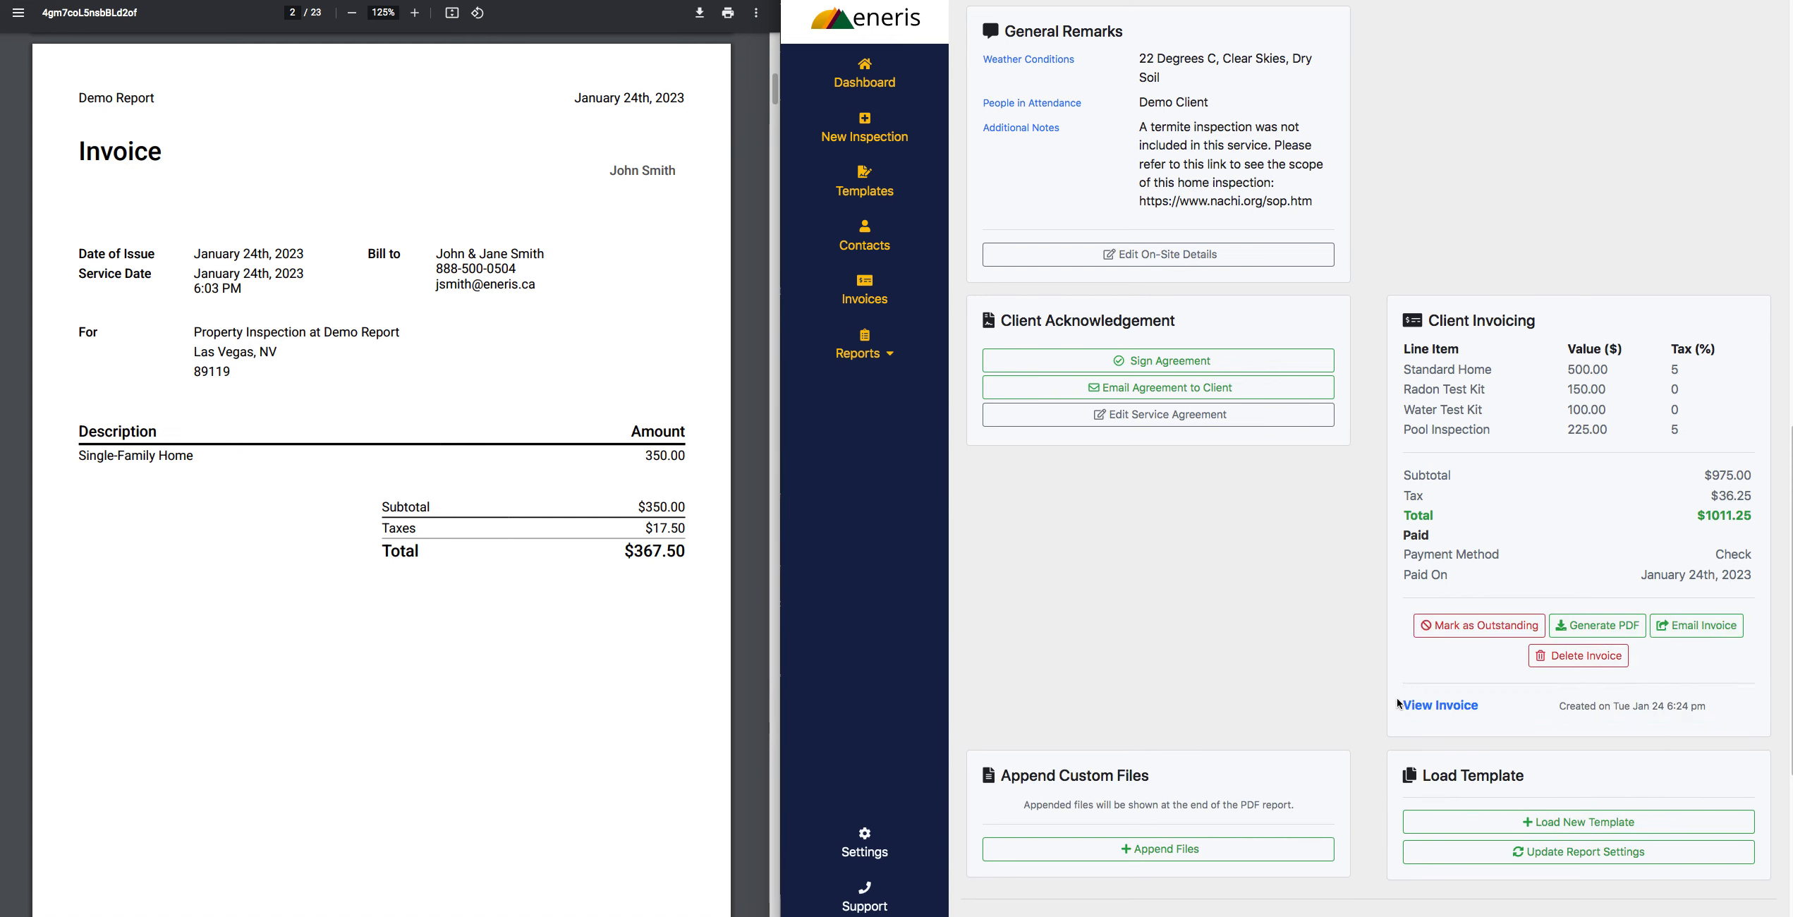
pyautogui.click(1420, 705)
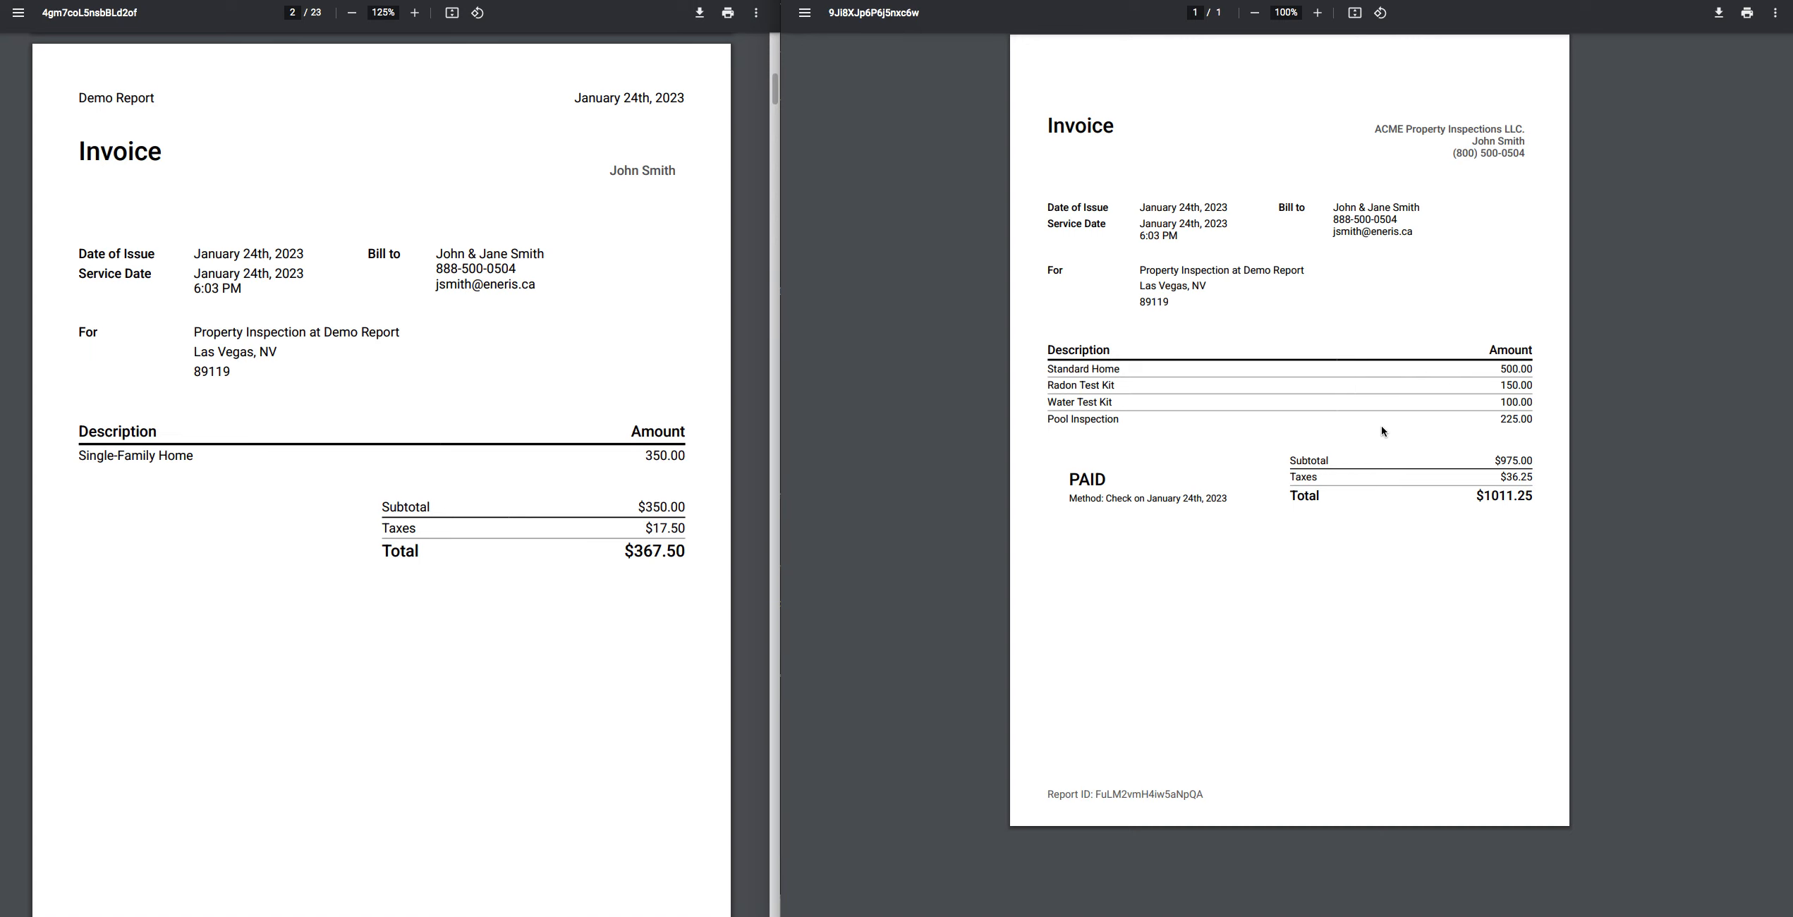
# - Review the generated invoice PDF at 150% zoom and close it
pyautogui.click(1317, 12)
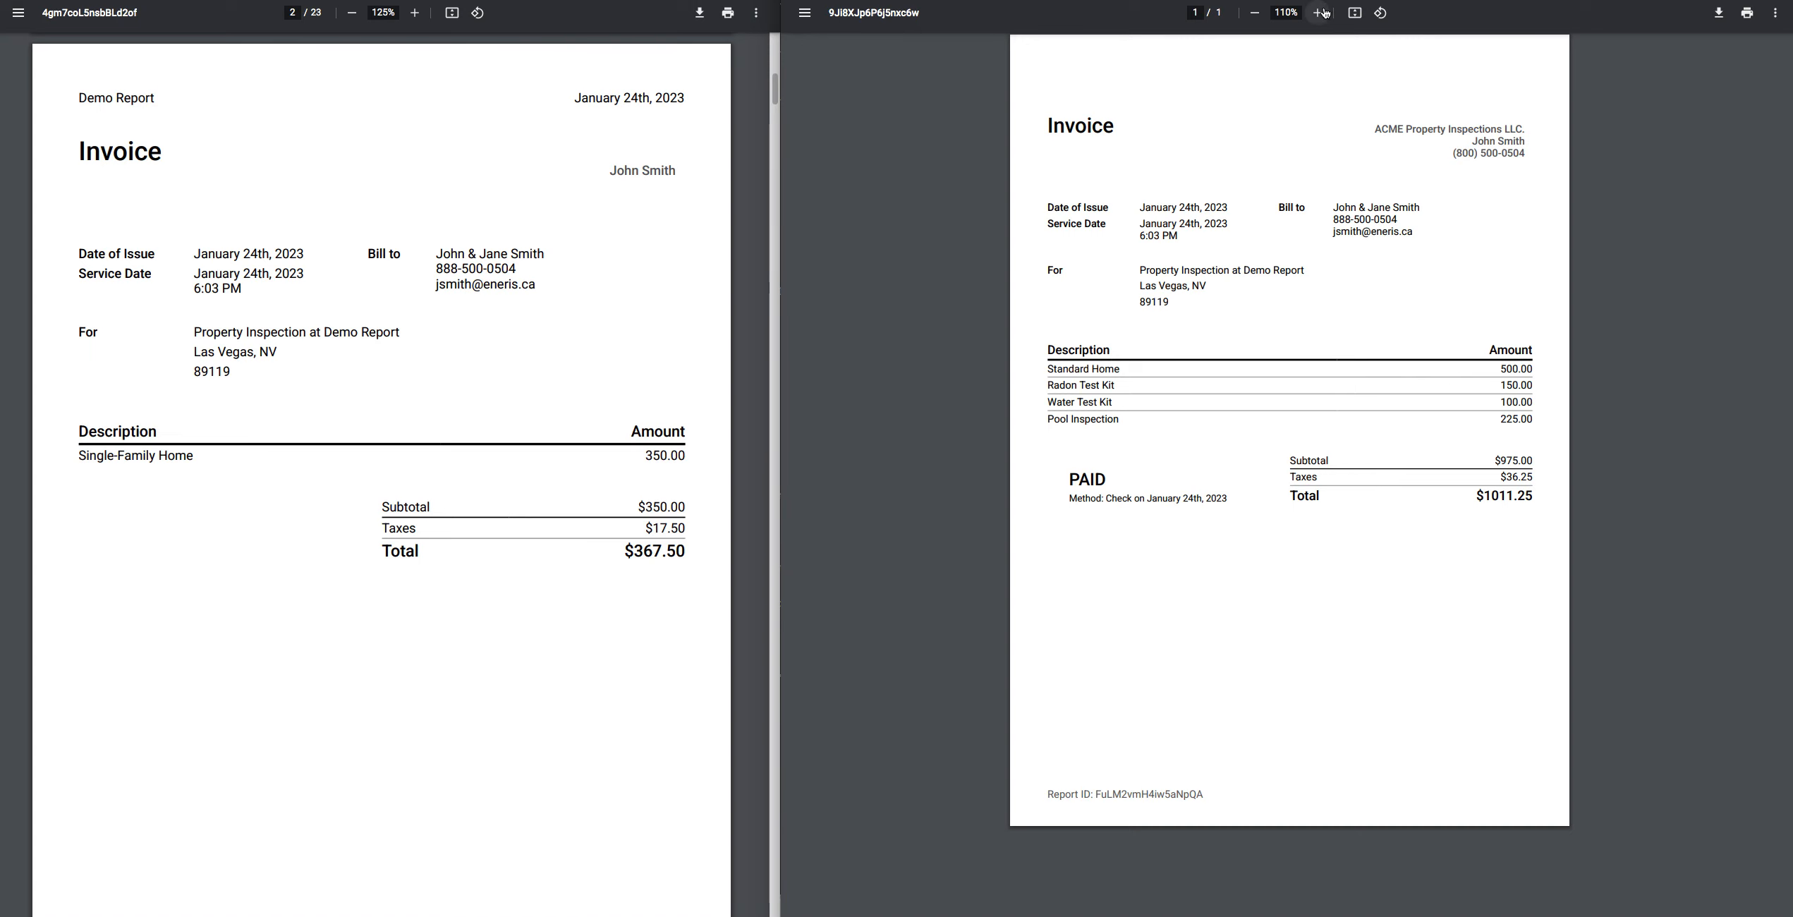
pyautogui.click(1317, 12)
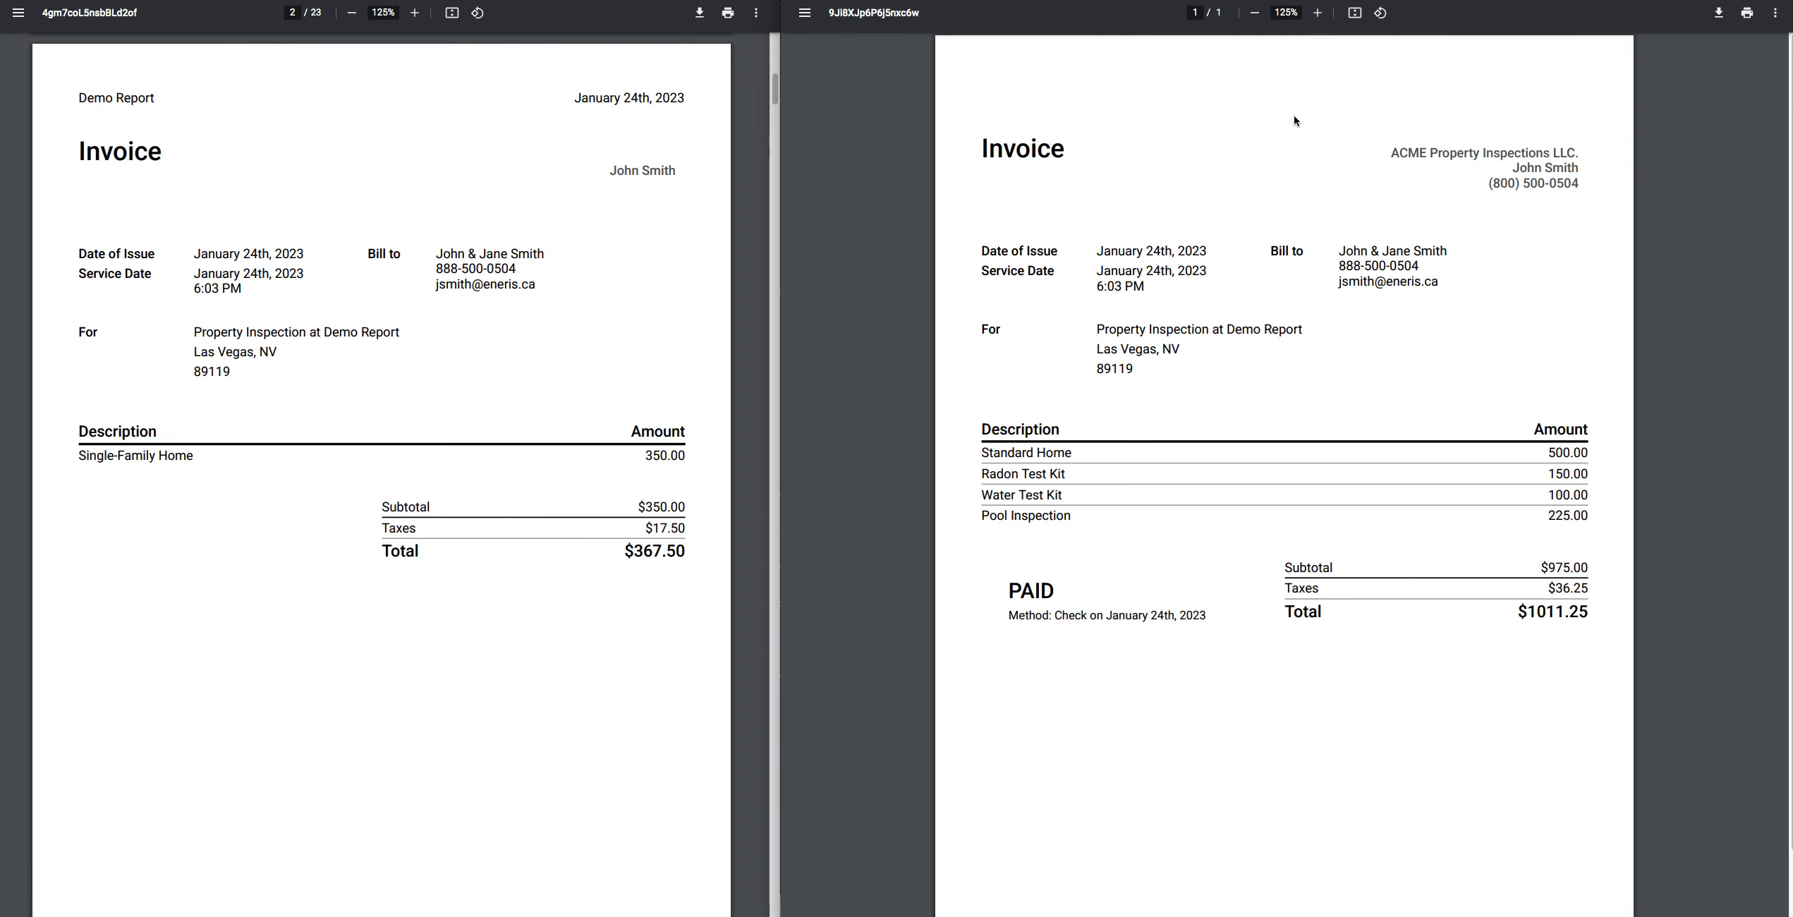
pyautogui.click(1317, 13)
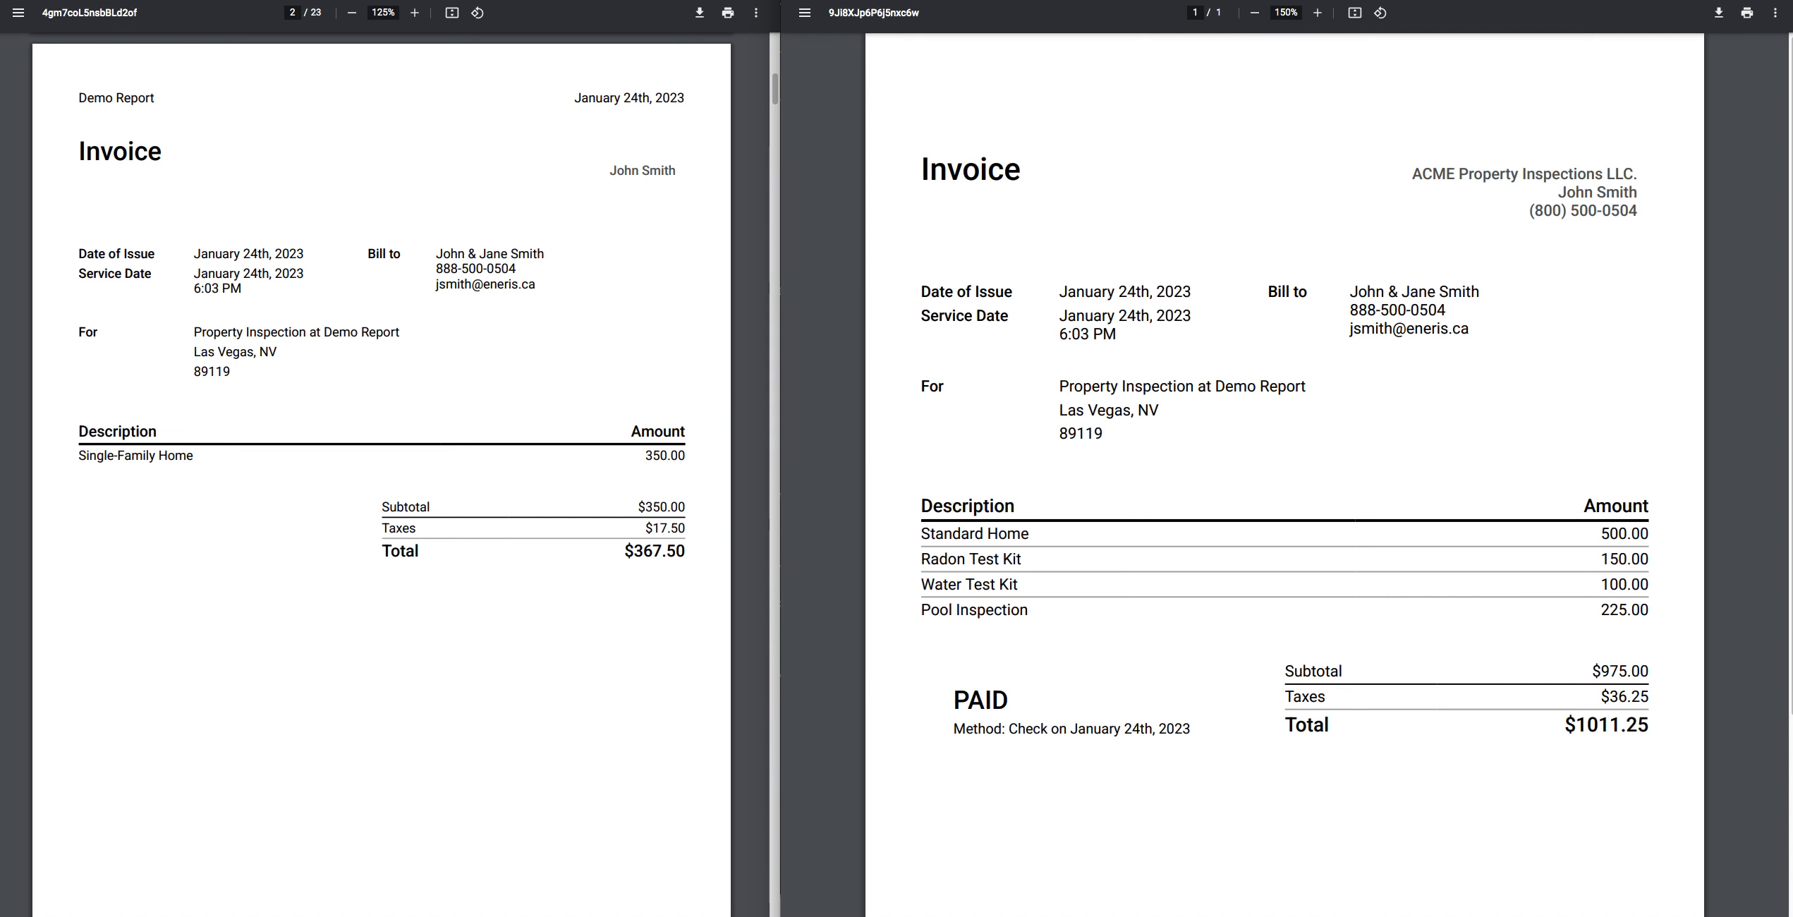
pyautogui.press('super+w')
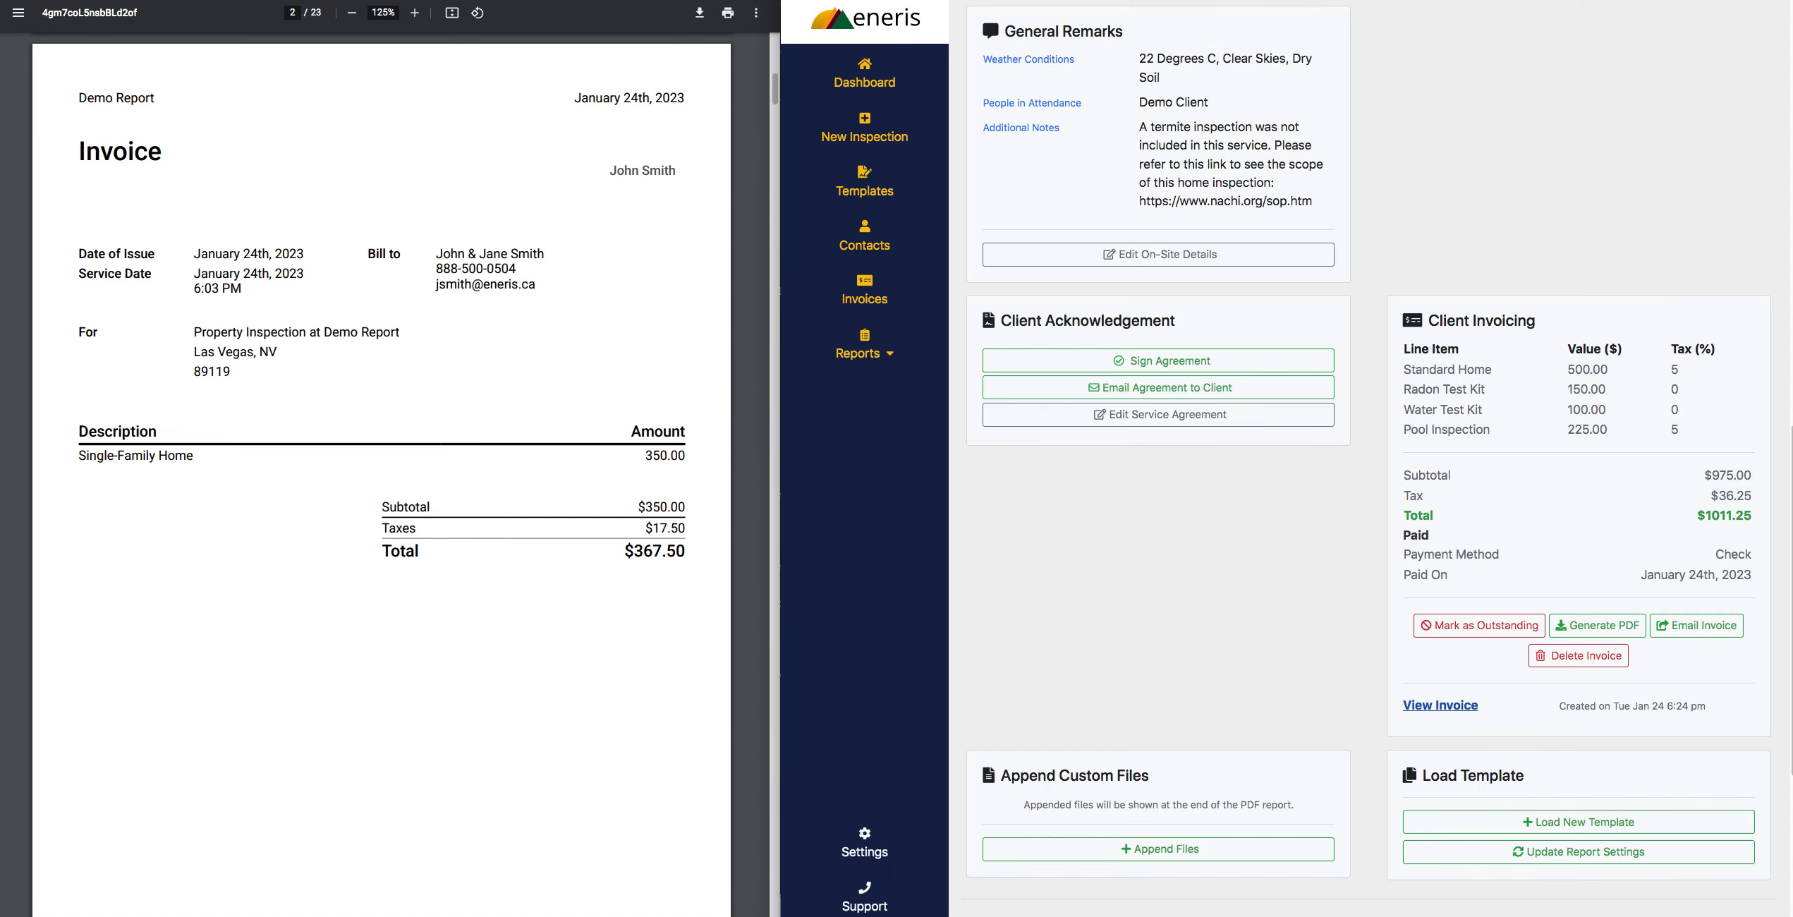
# - Start emailing the invoice to the client and cancel before sending it
pyautogui.click(1677, 625)
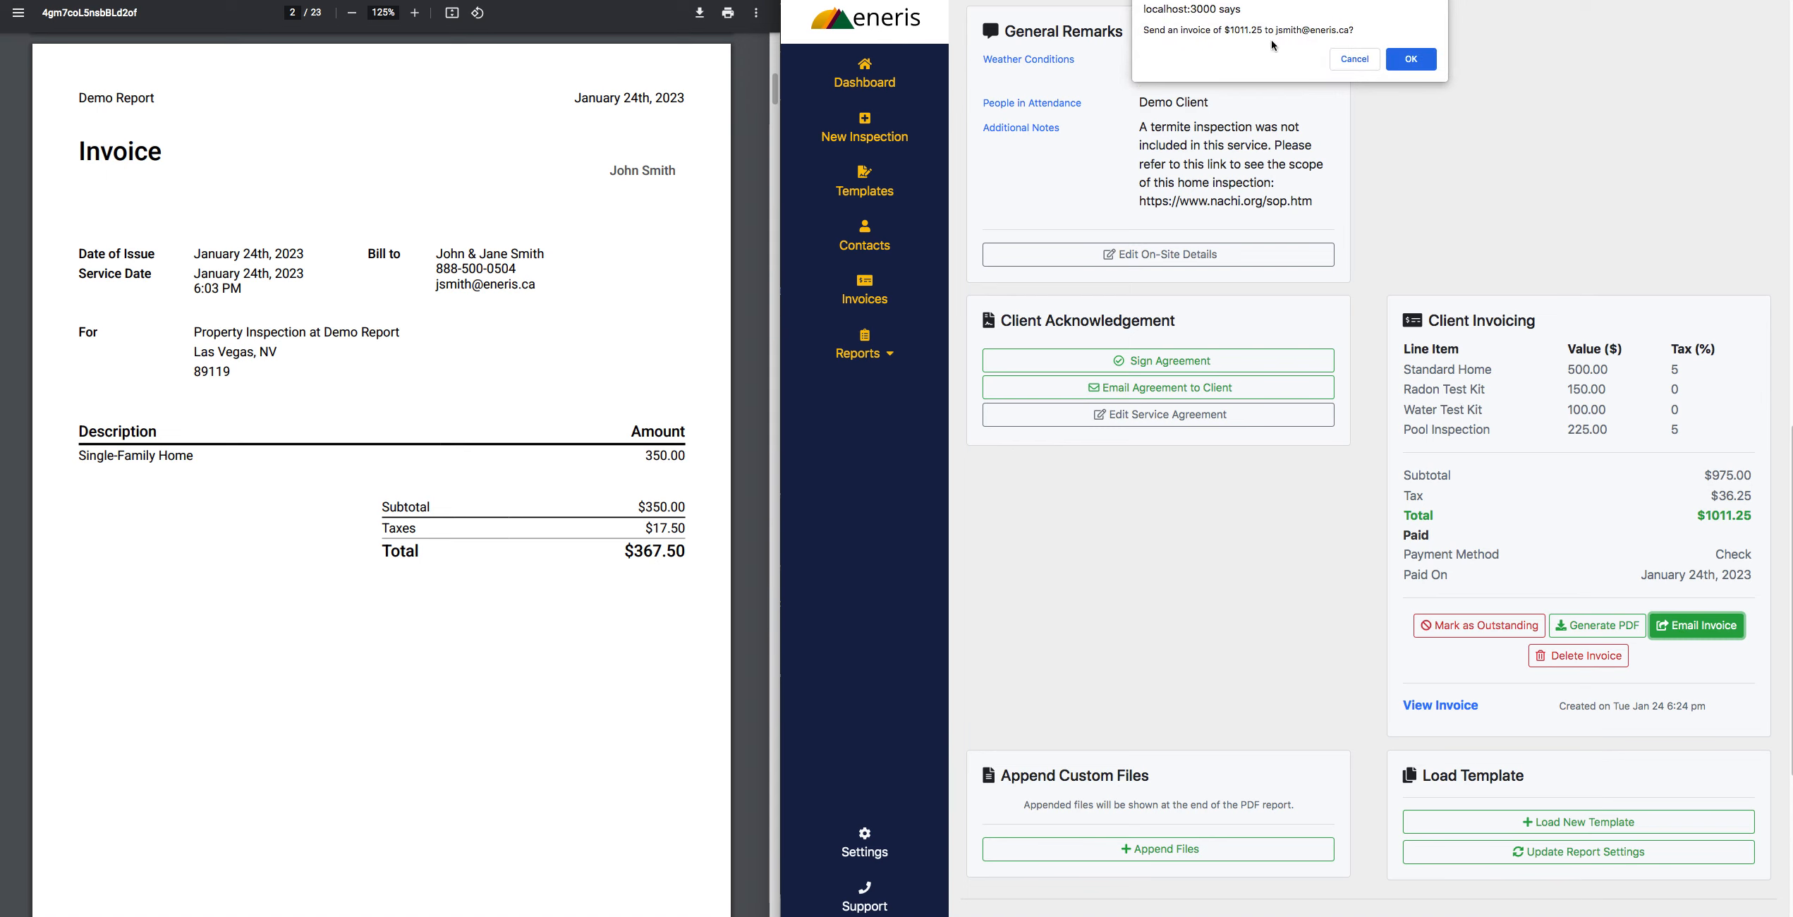
pyautogui.click(1353, 60)
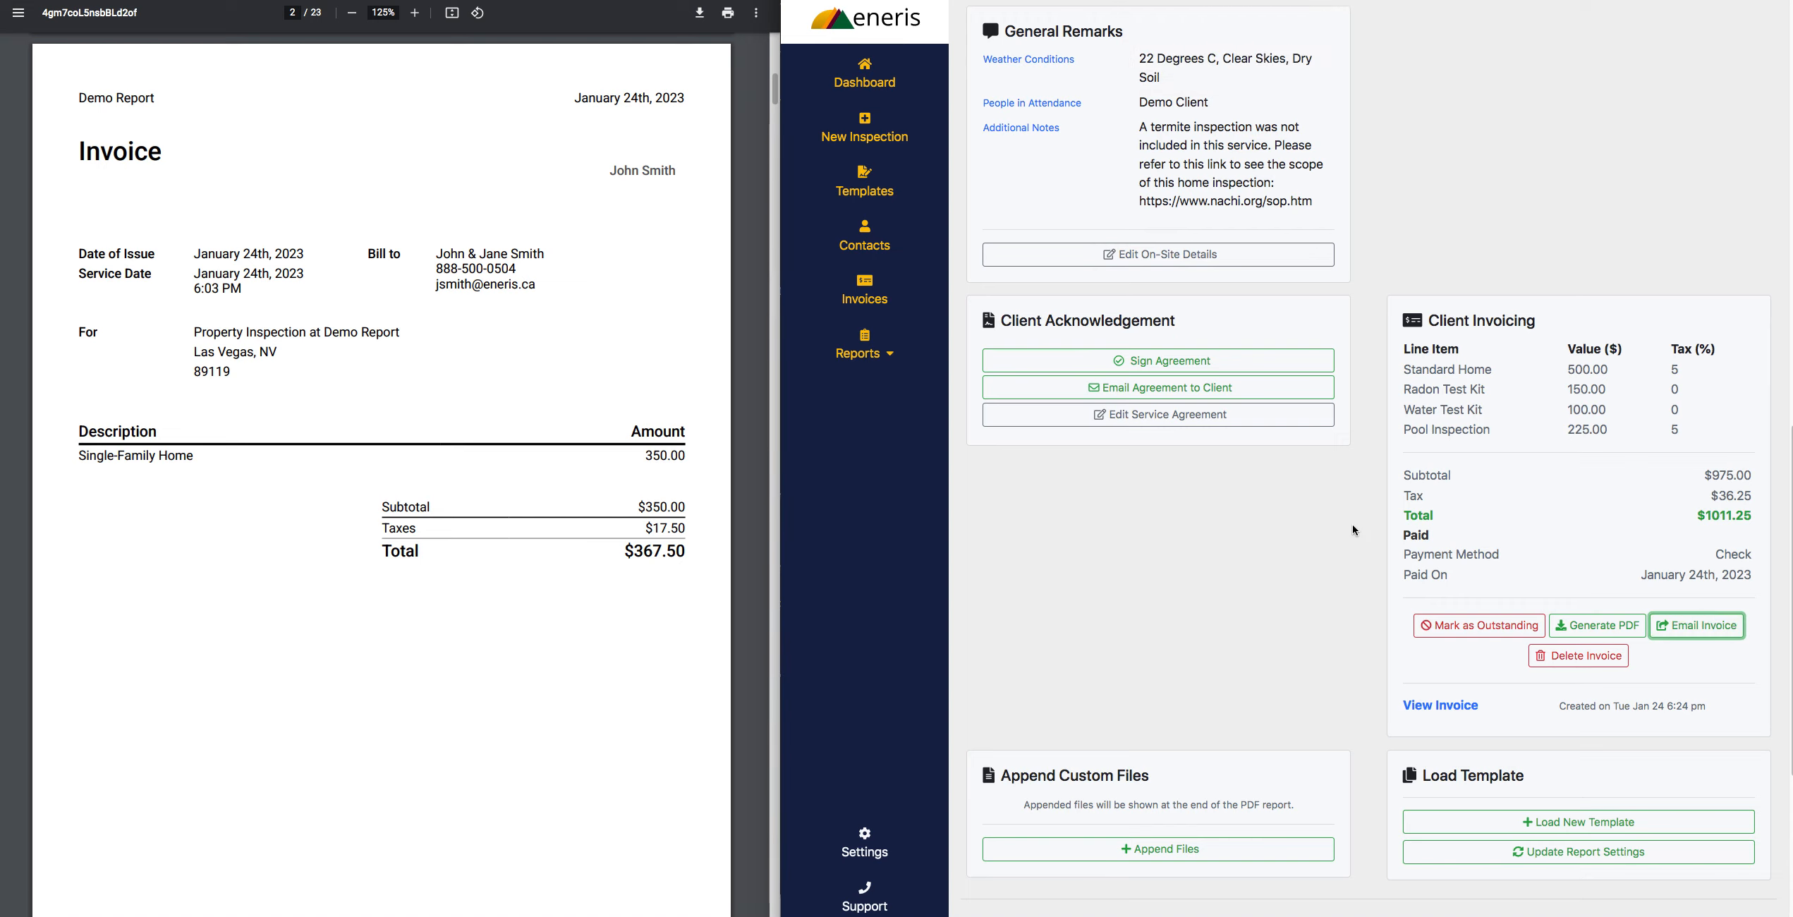
# - Update the Demo Report's full PDF report and open it
pyautogui.scroll(-6, 1342, 555)
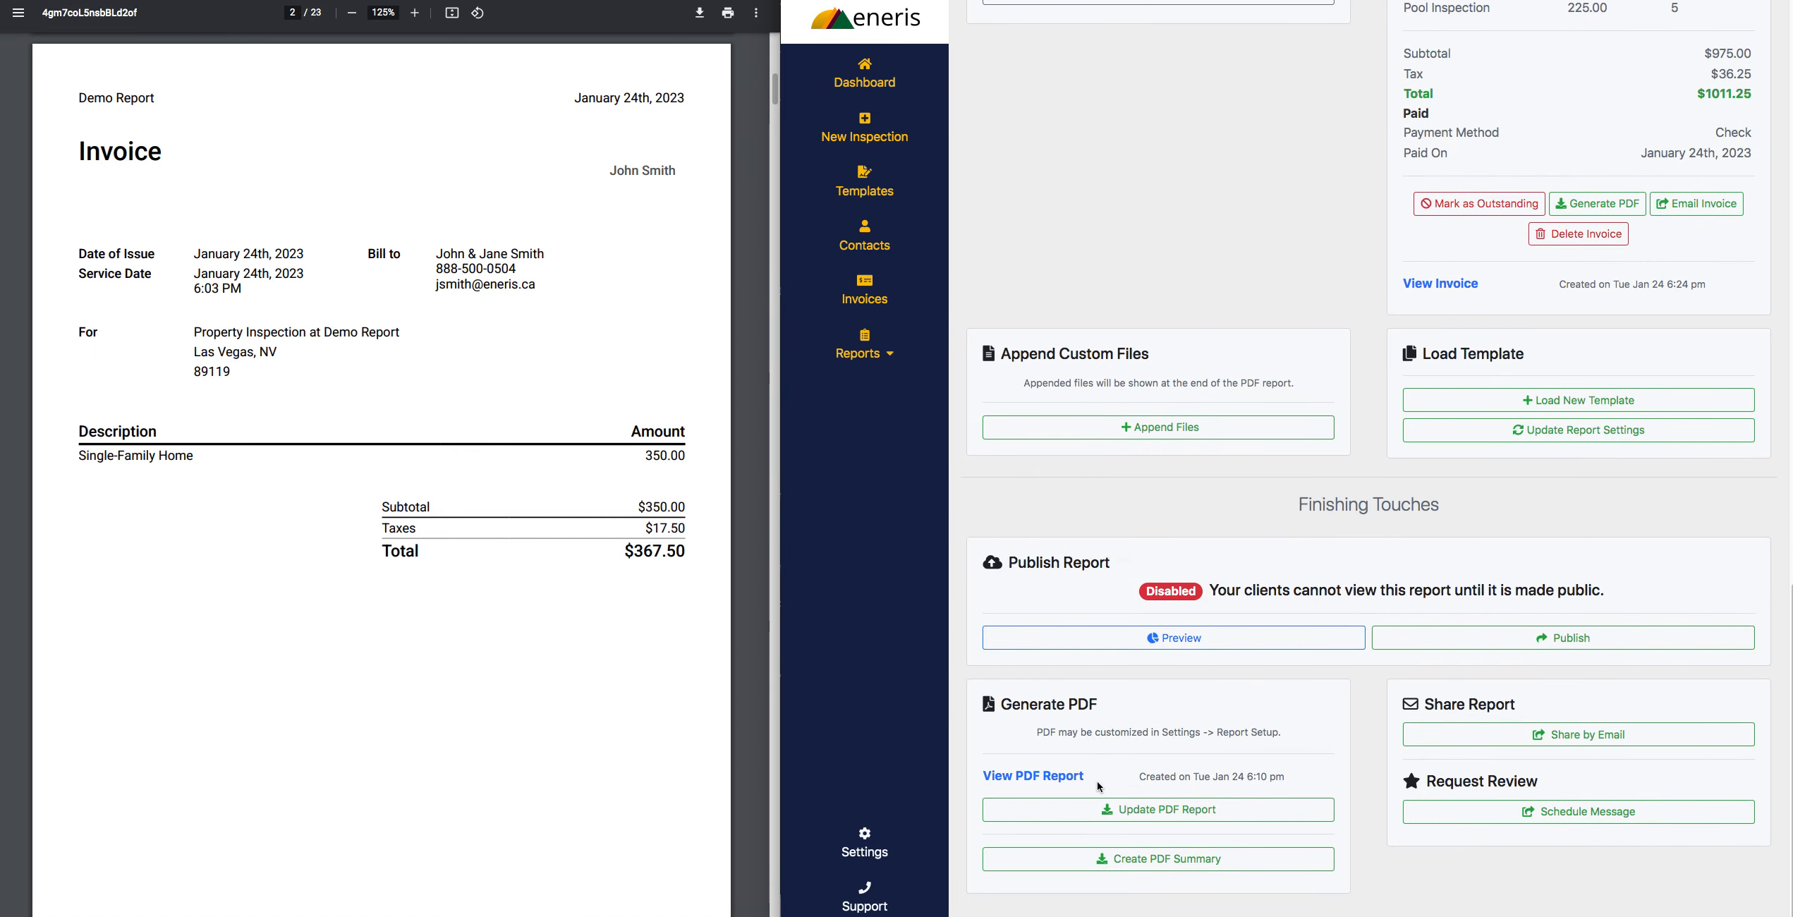
pyautogui.click(1143, 812)
pyautogui.click(1058, 776)
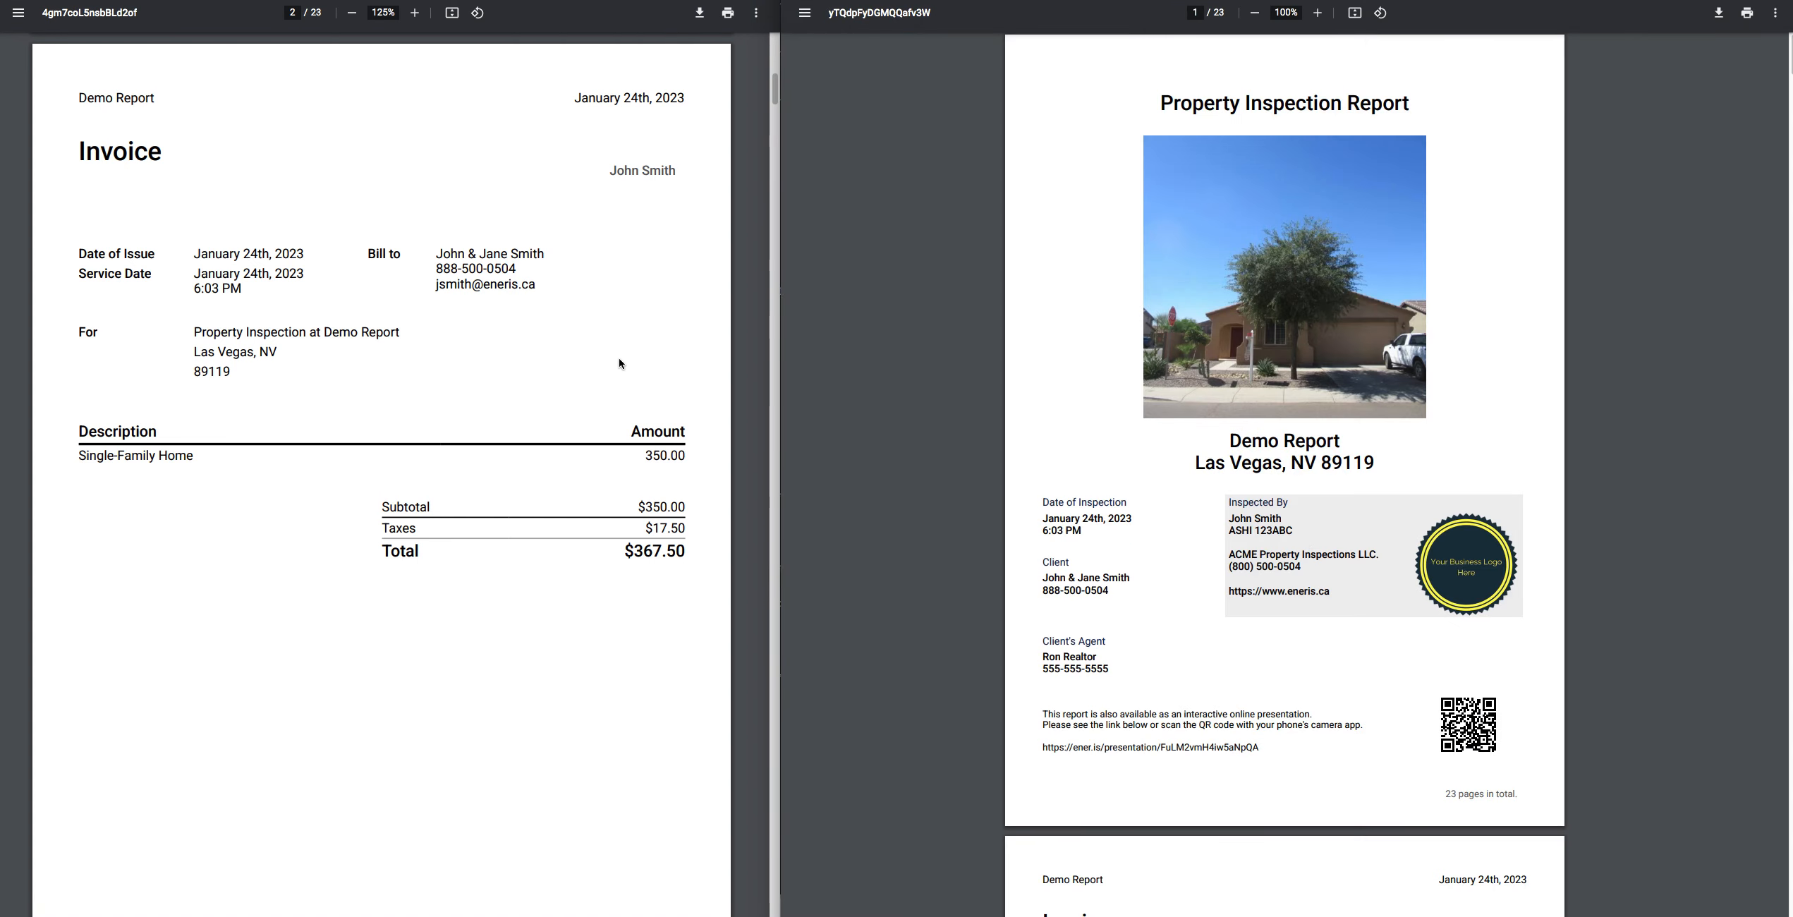
# - Check the invoice page of the updated report PDF at 150% zoom and close the PDF
pyautogui.click(1318, 12)
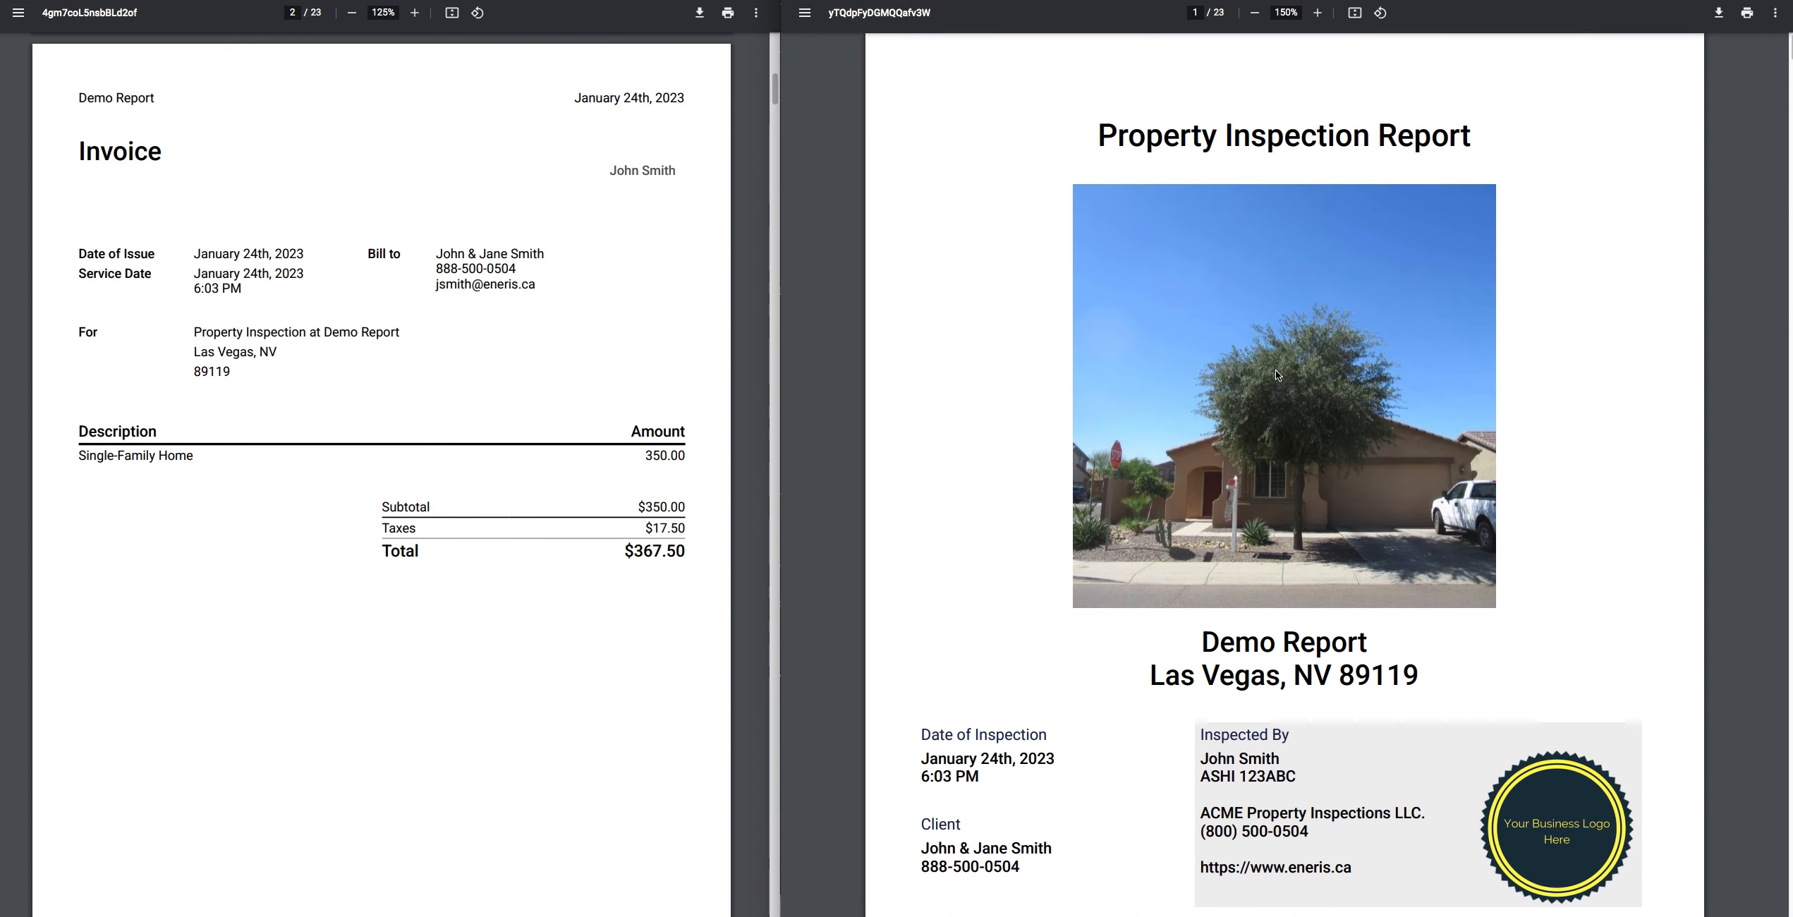
pyautogui.scroll(-7, 1274, 370)
pyautogui.scroll(-8, 1276, 374)
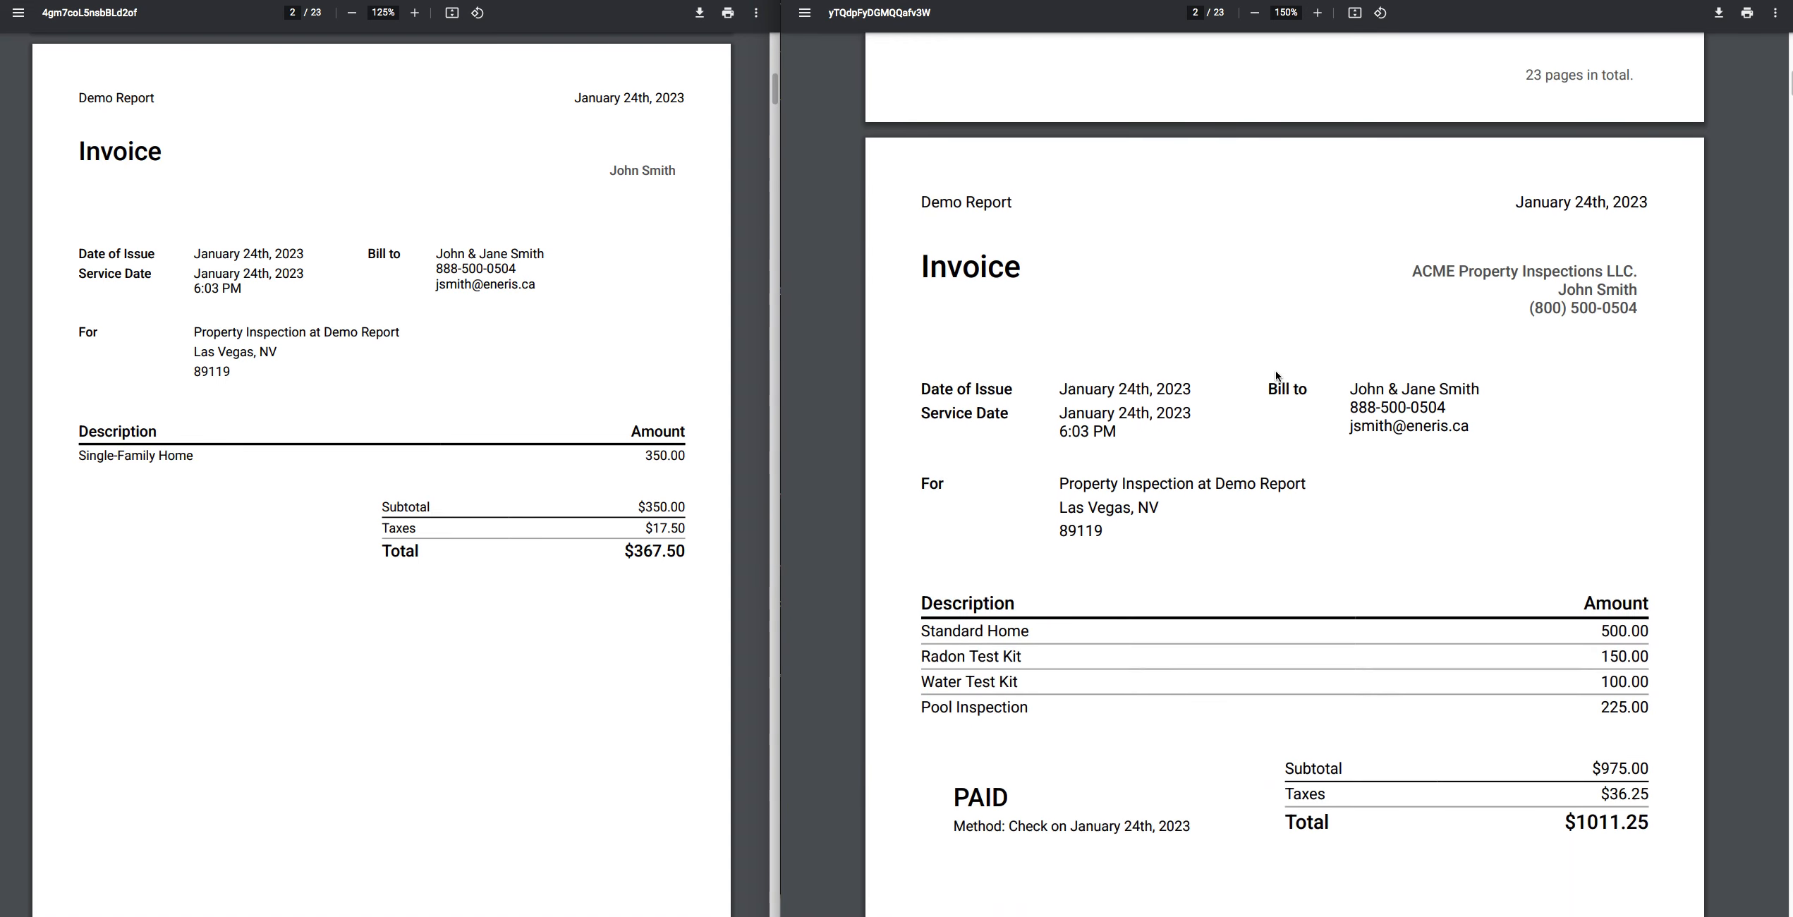
pyautogui.scroll(-1, 1275, 376)
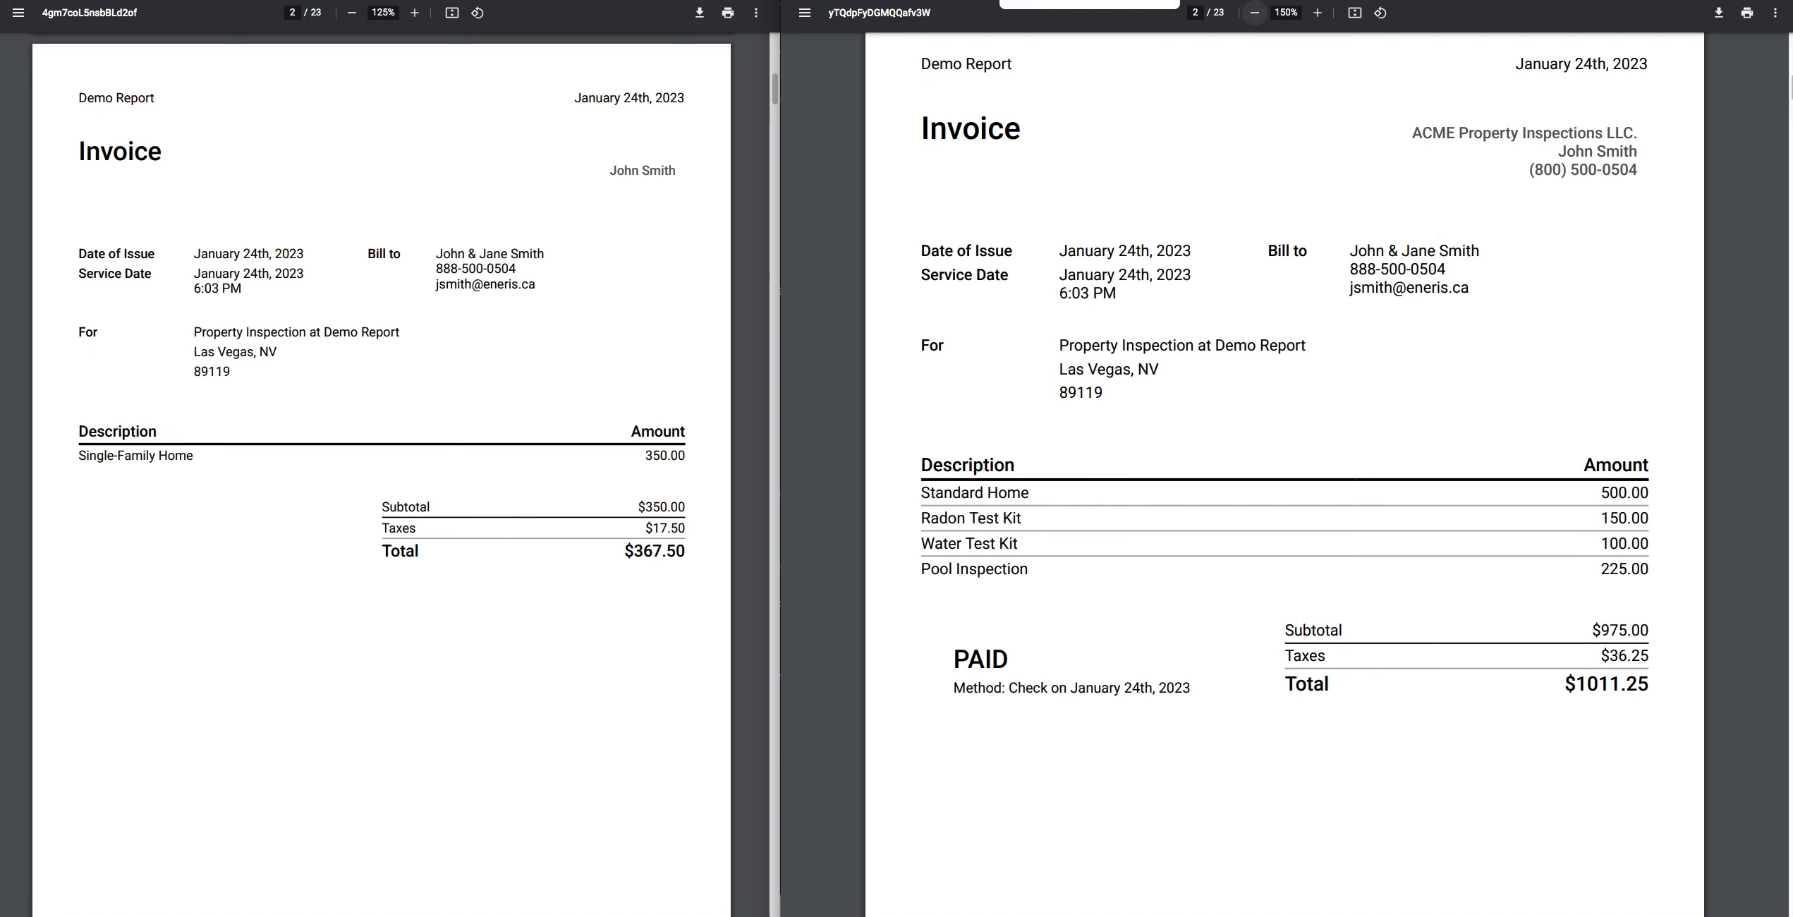
pyautogui.click(1093, 0)
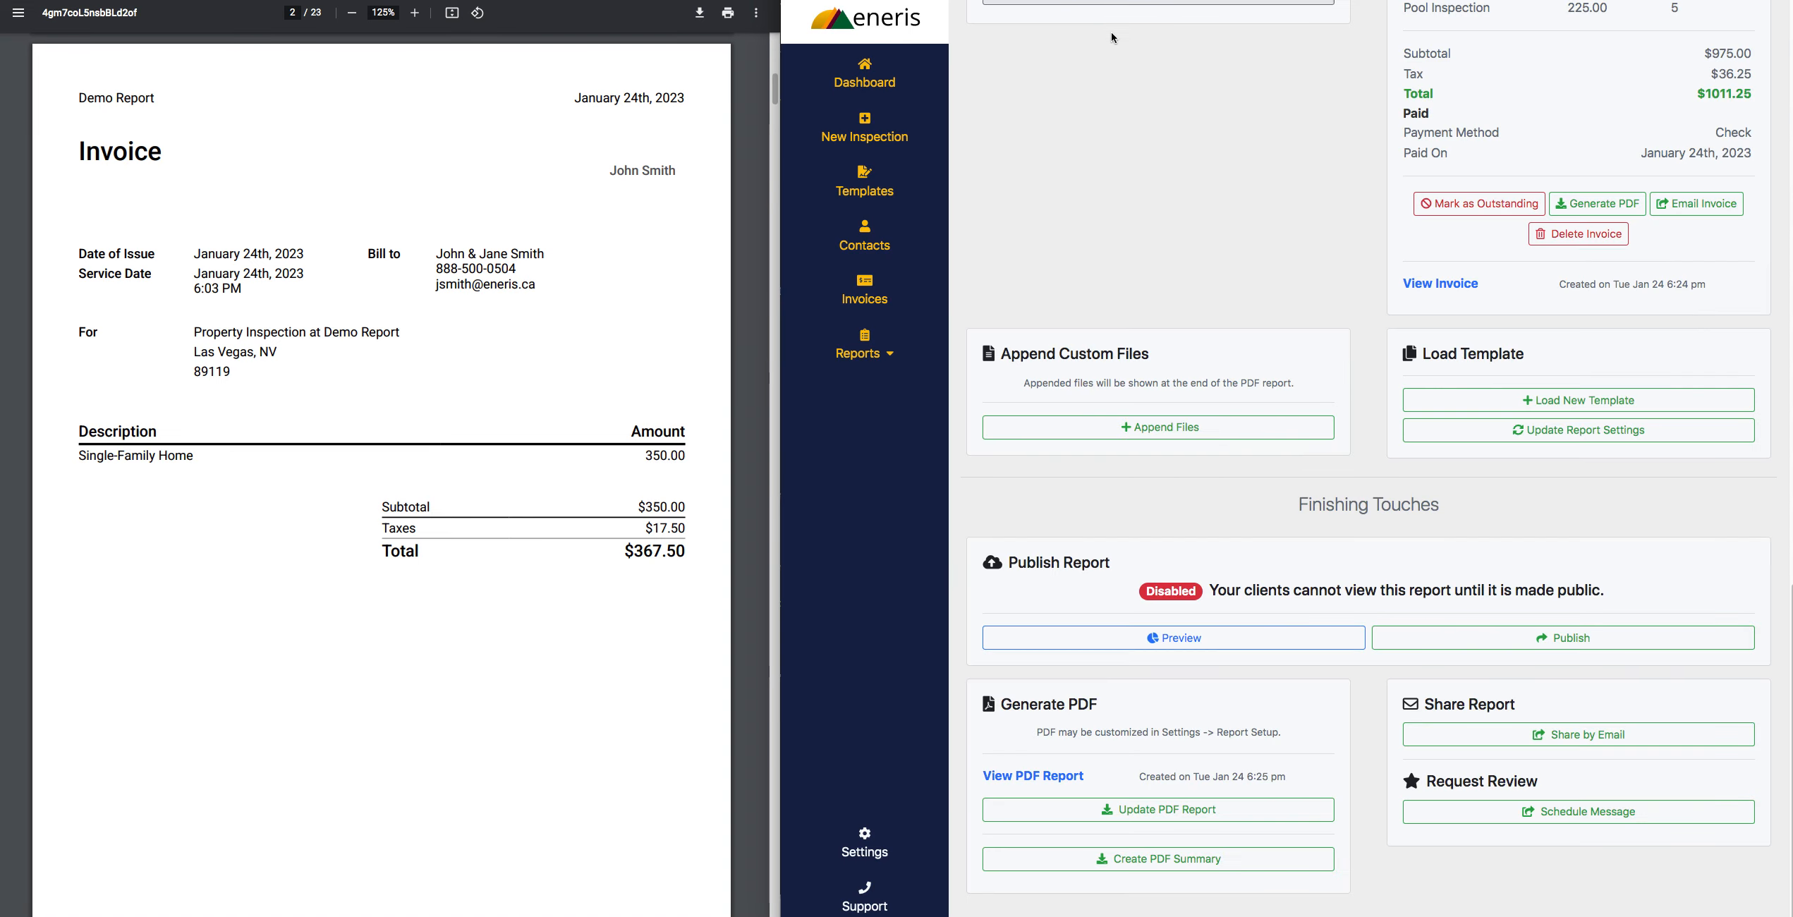
# - Mark the client invoice as outstanding and try to collect its payment immediately through Stripe
pyautogui.scroll(5, 1243, 245)
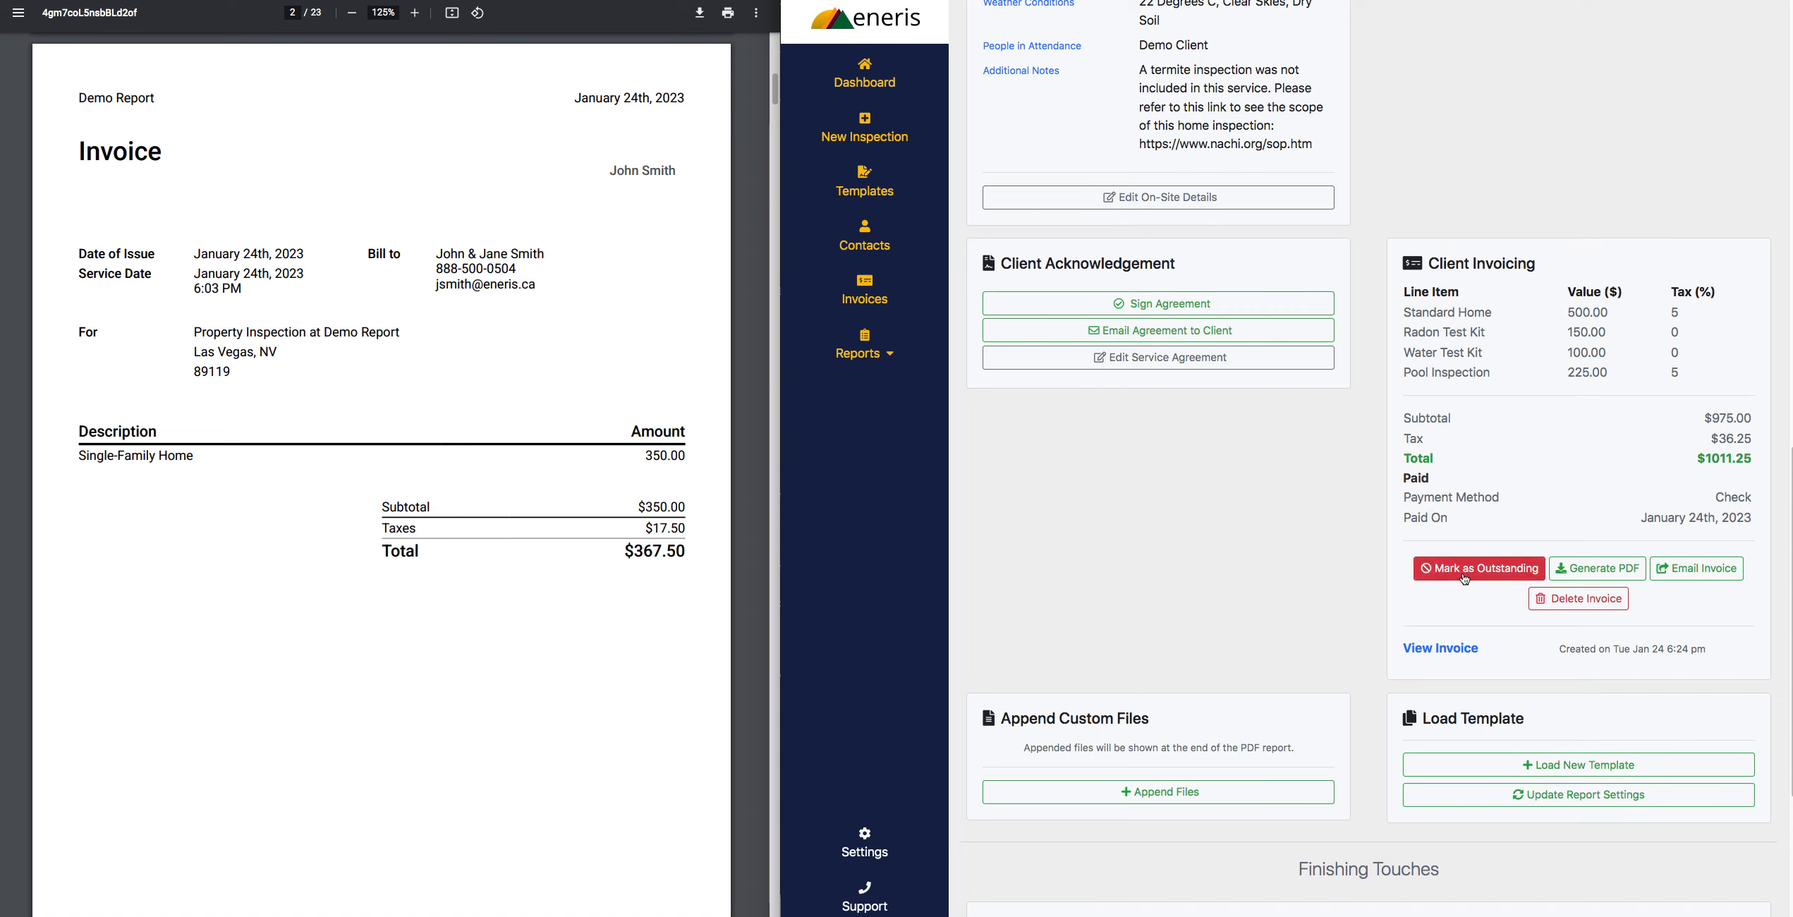
pyautogui.click(1504, 576)
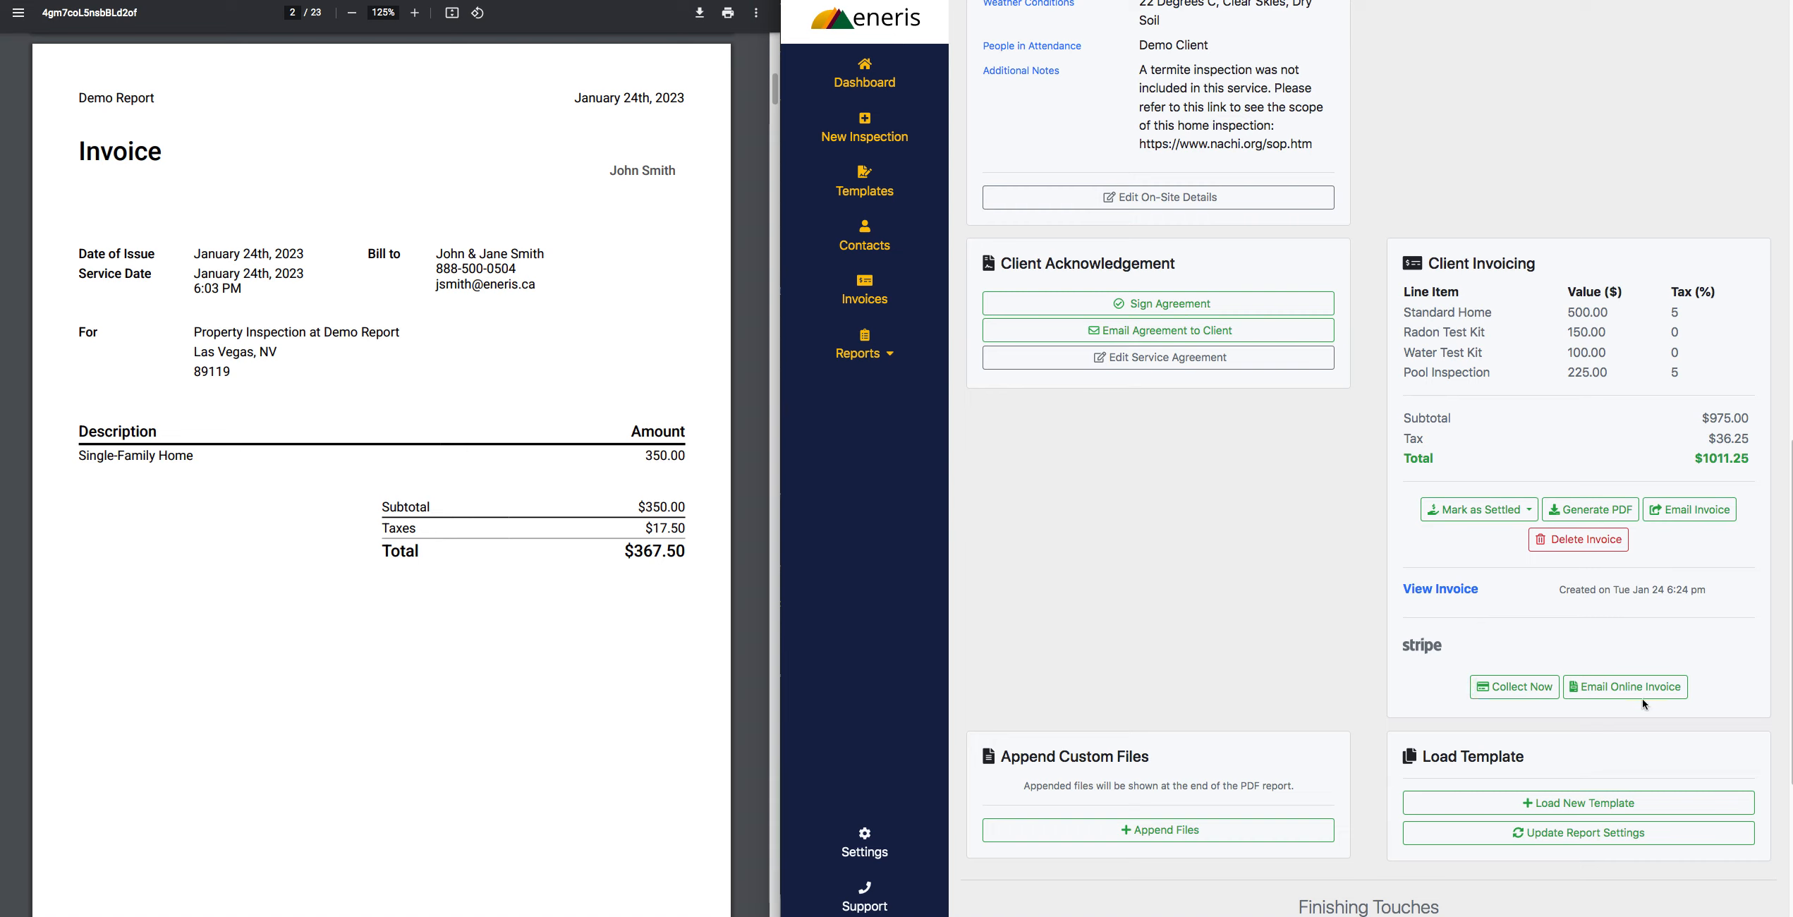
pyautogui.click(1541, 692)
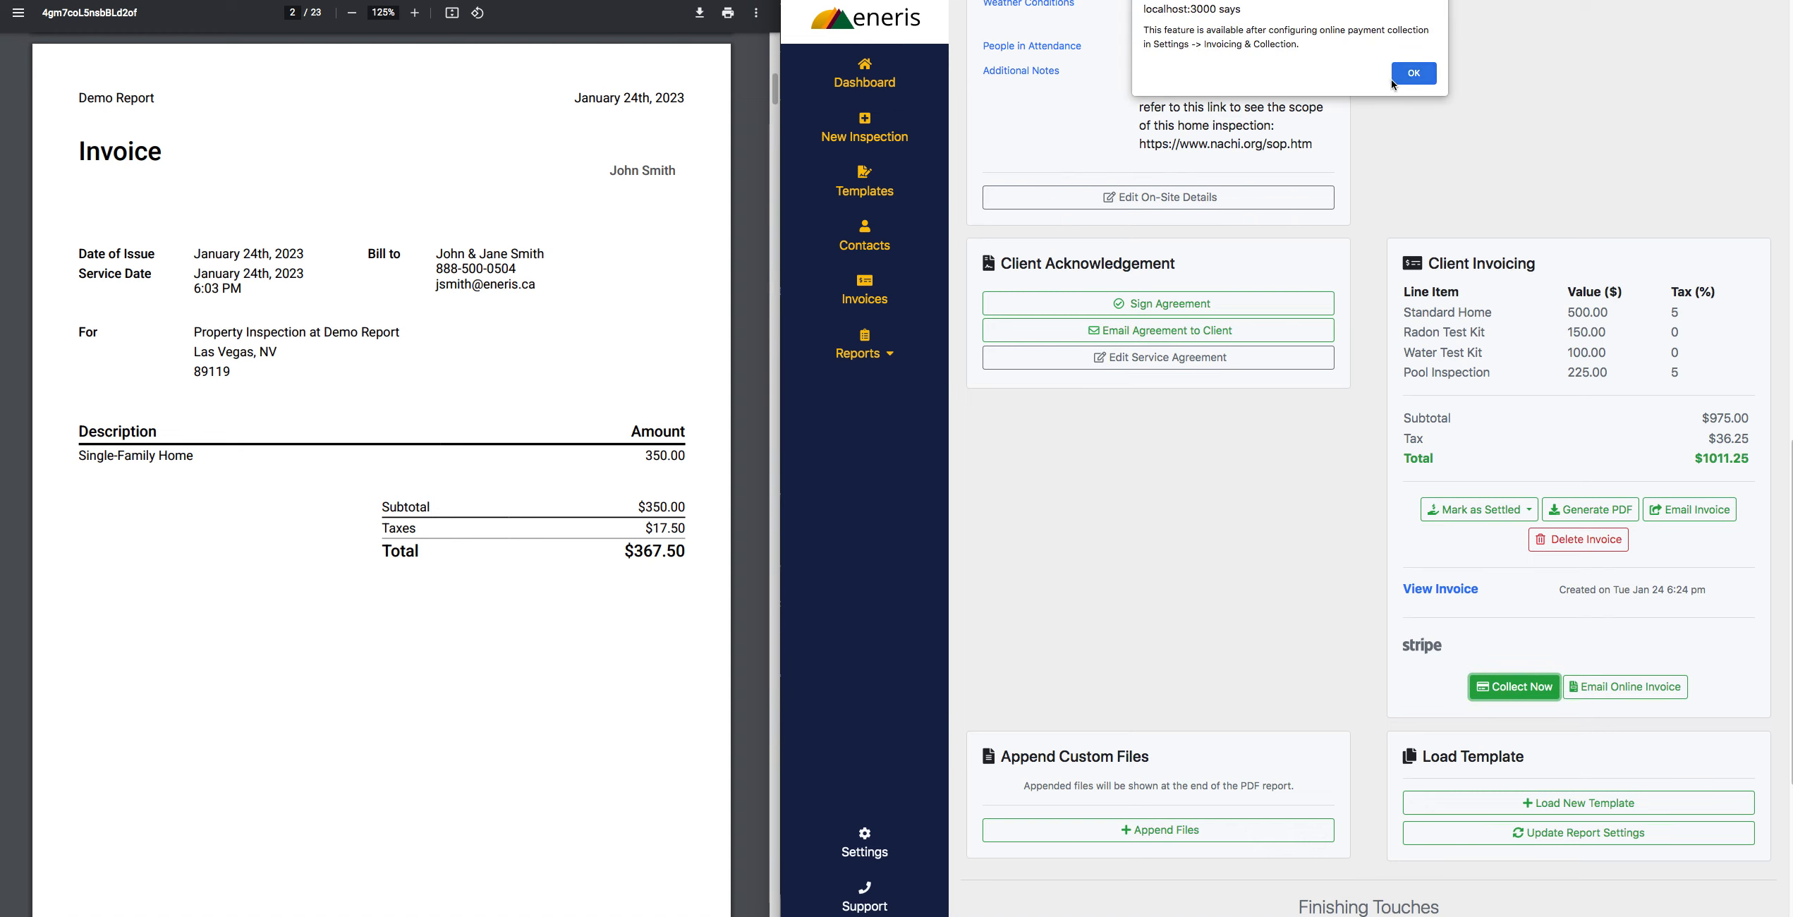
pyautogui.click(1408, 75)
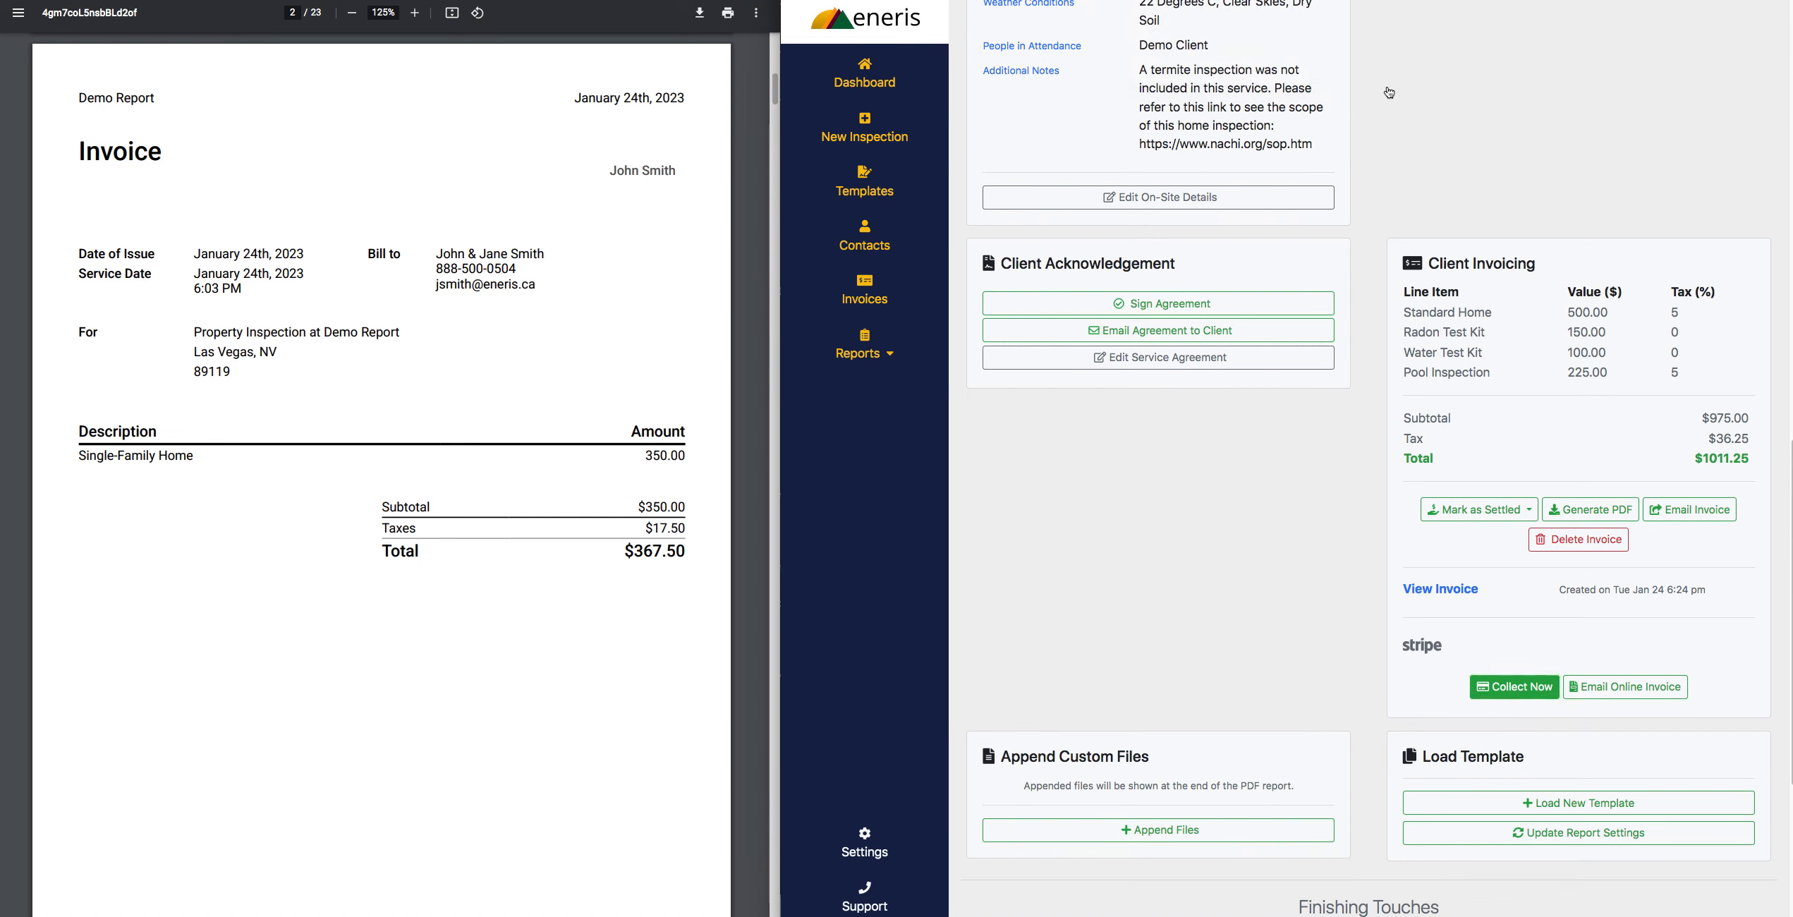
# - Open the Invoicing & Collection settings and bring up the setup guide for online payments
pyautogui.click(921, 834)
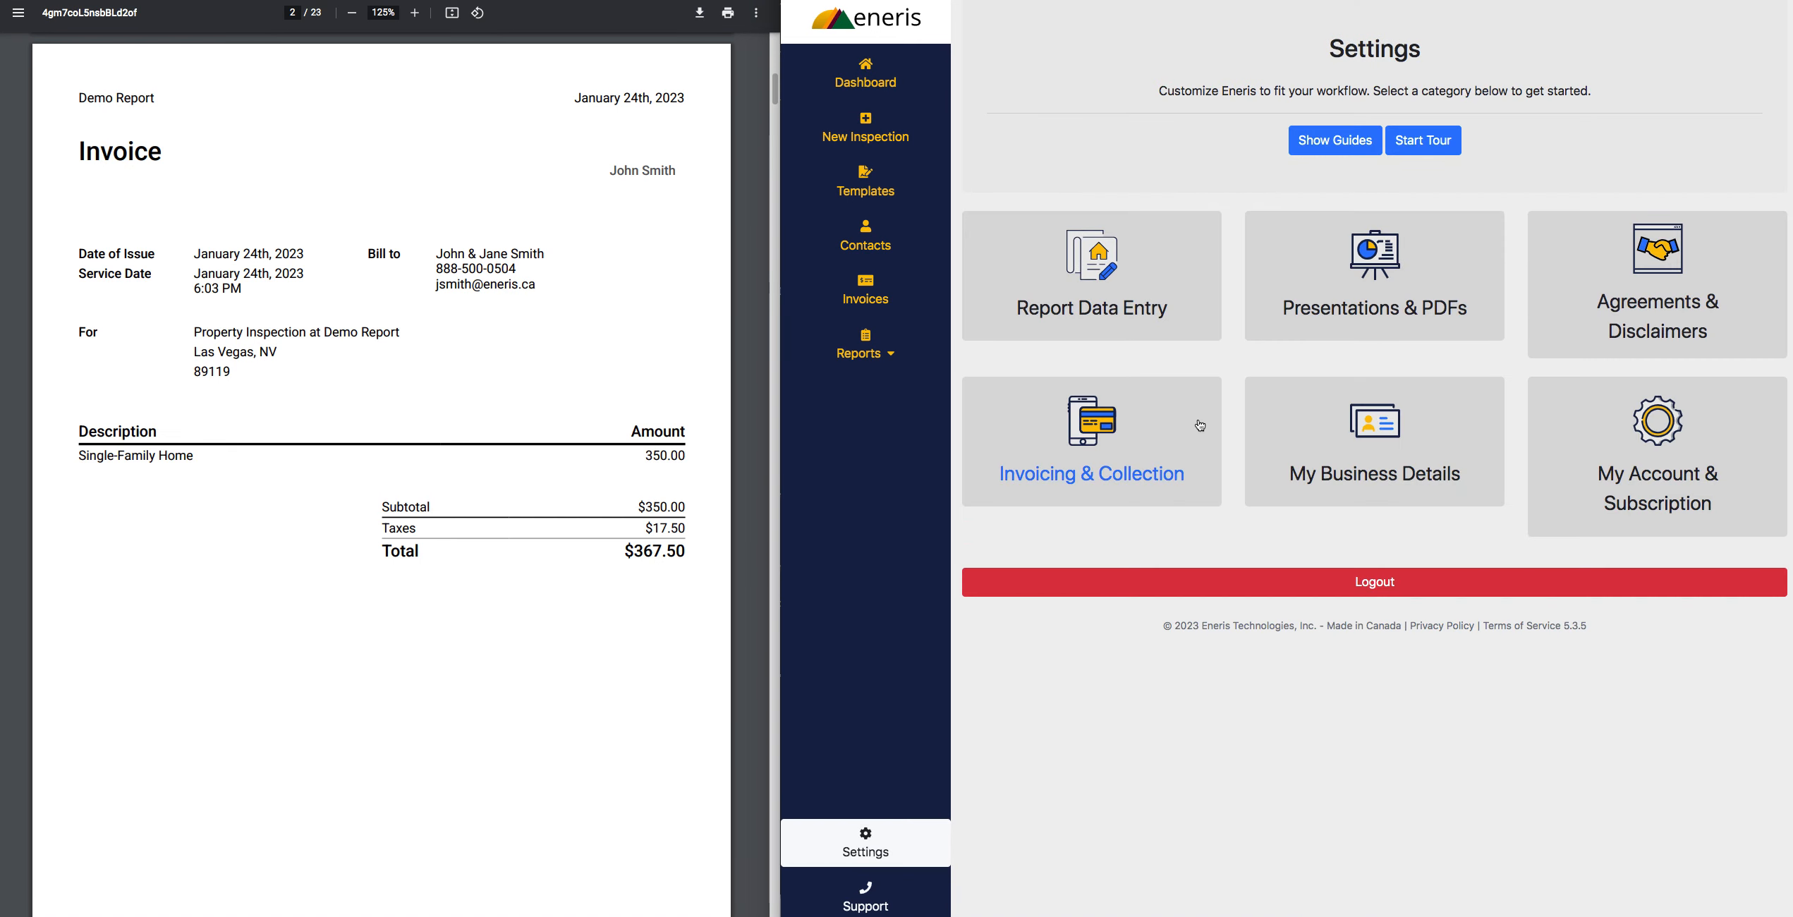
pyautogui.click(1200, 424)
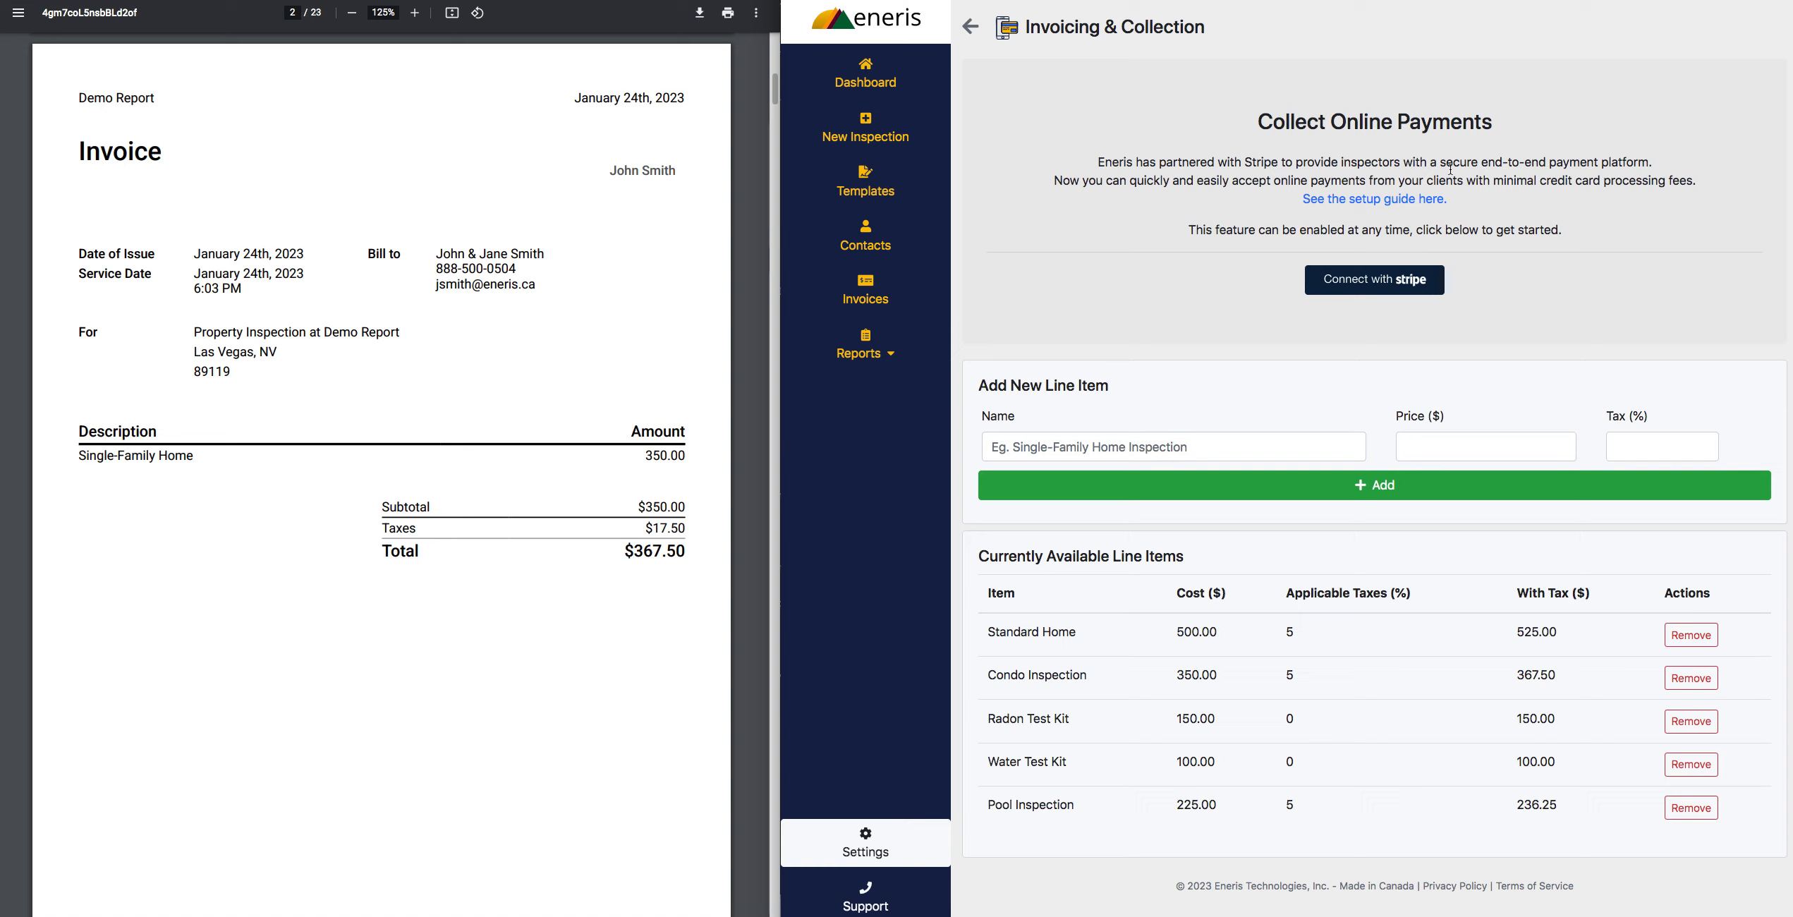
pyautogui.click(1435, 204)
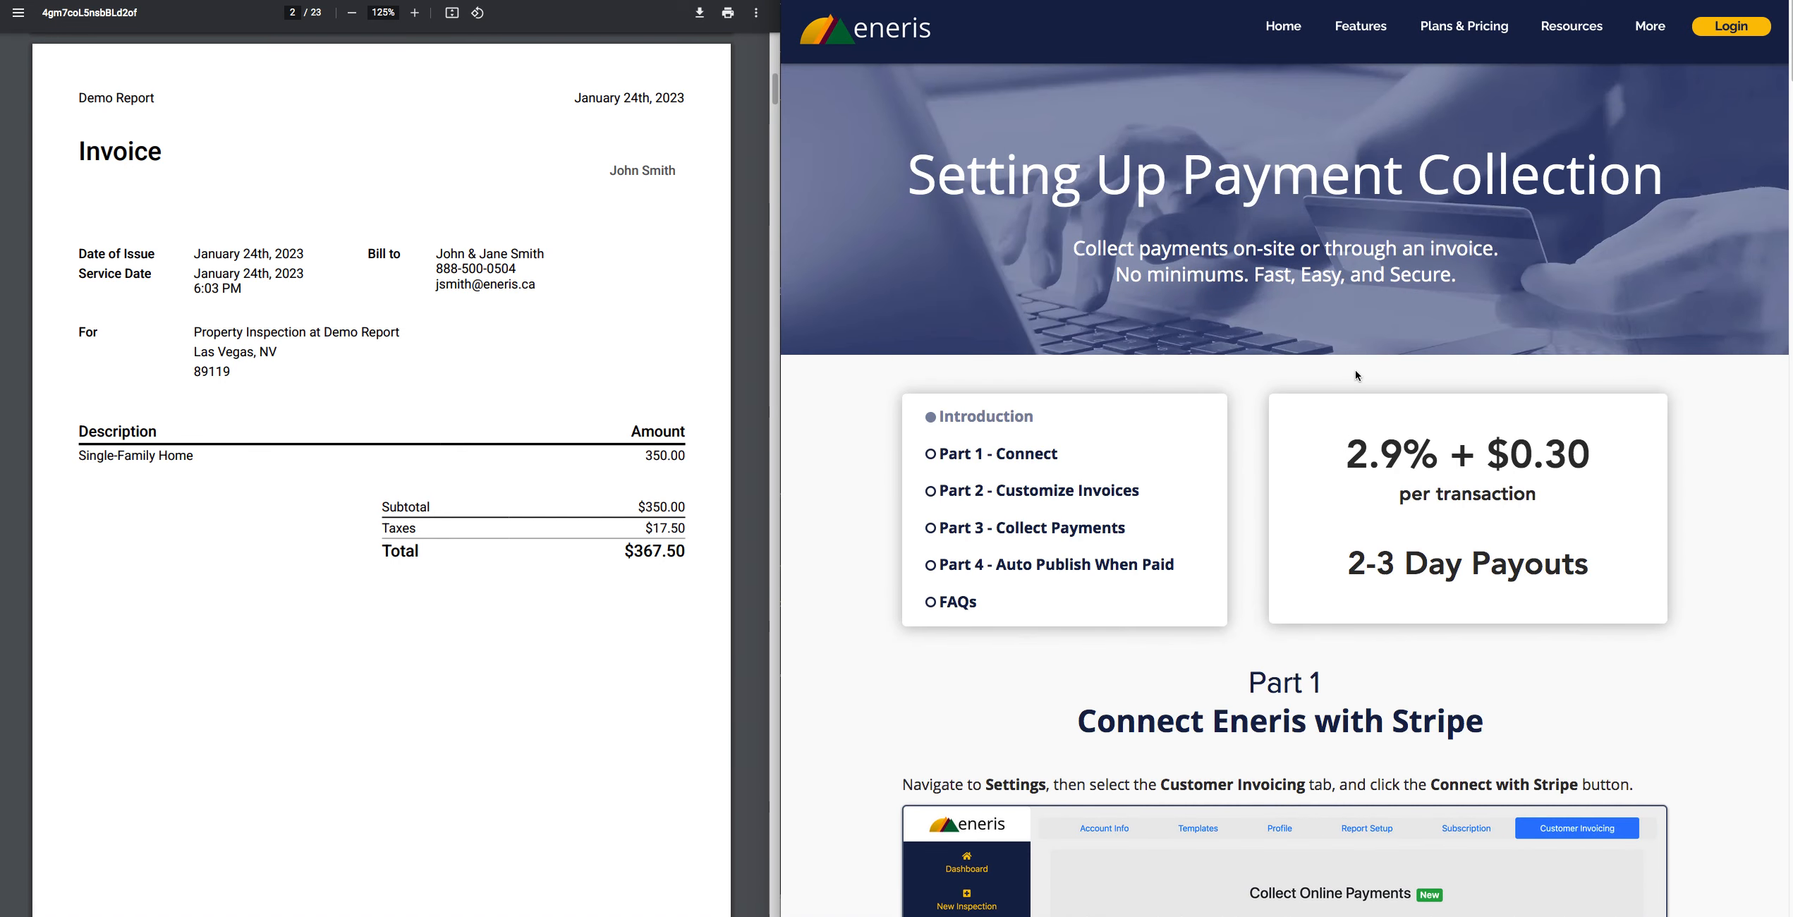
# - Look through the payment collection guide's fees and Stripe connection instructions, and return to the invoicing settings
pyautogui.scroll(-1, 1350, 371)
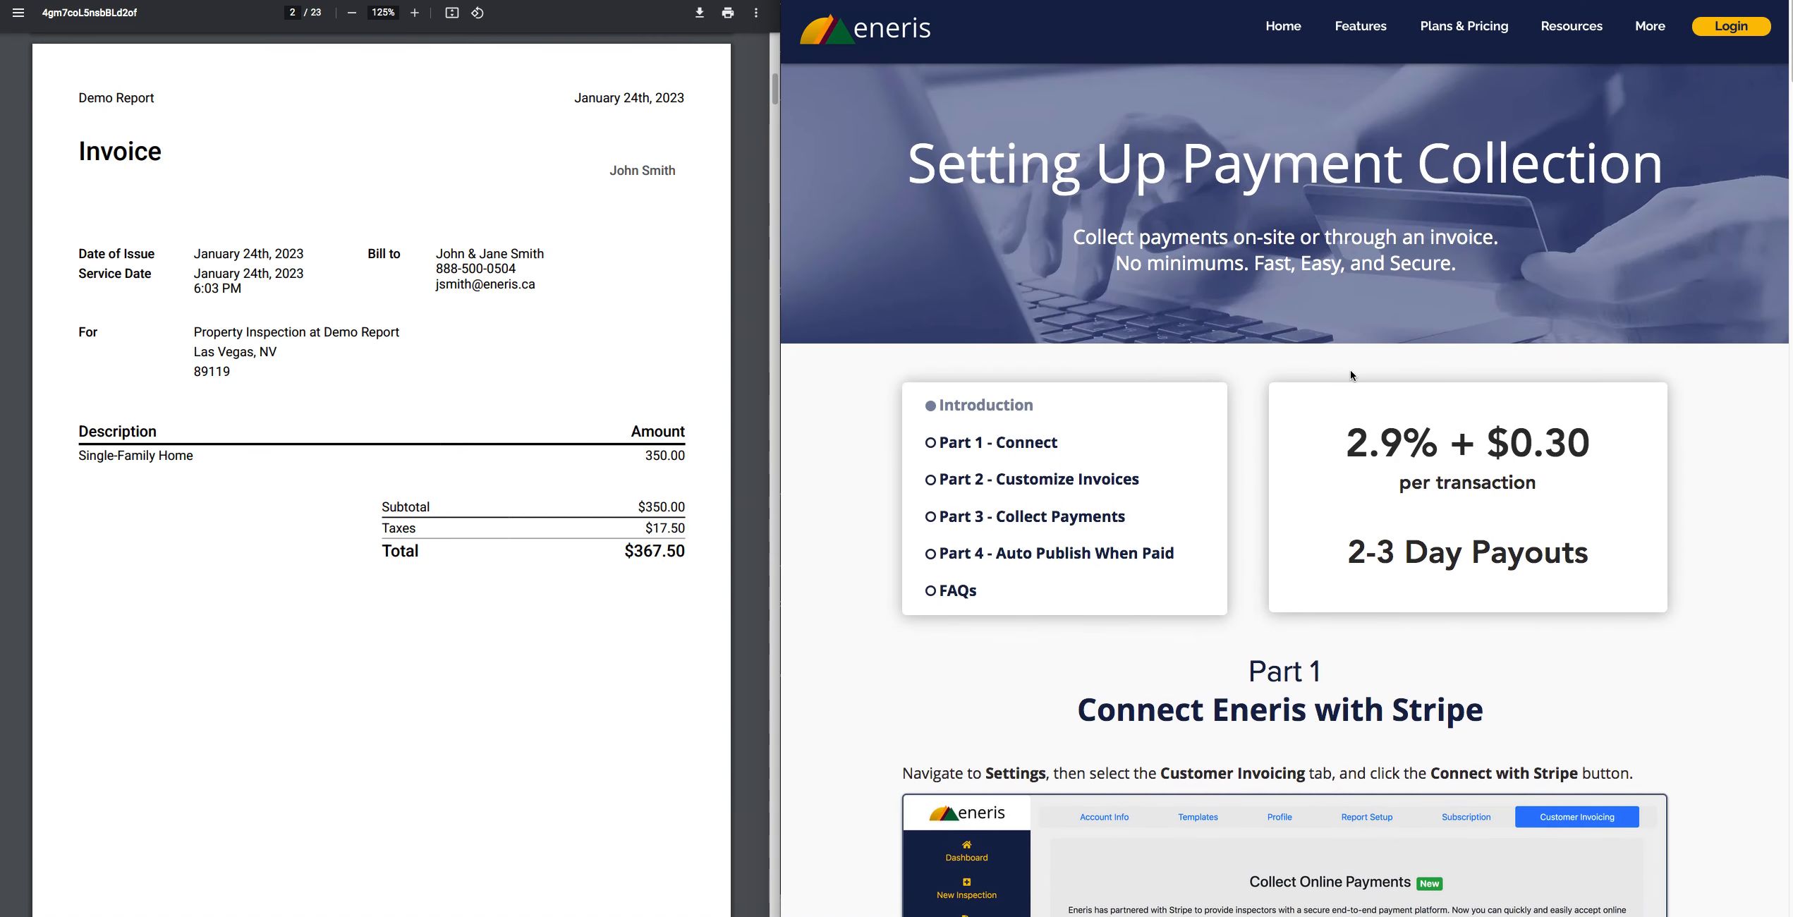
pyautogui.scroll(-6, 1350, 369)
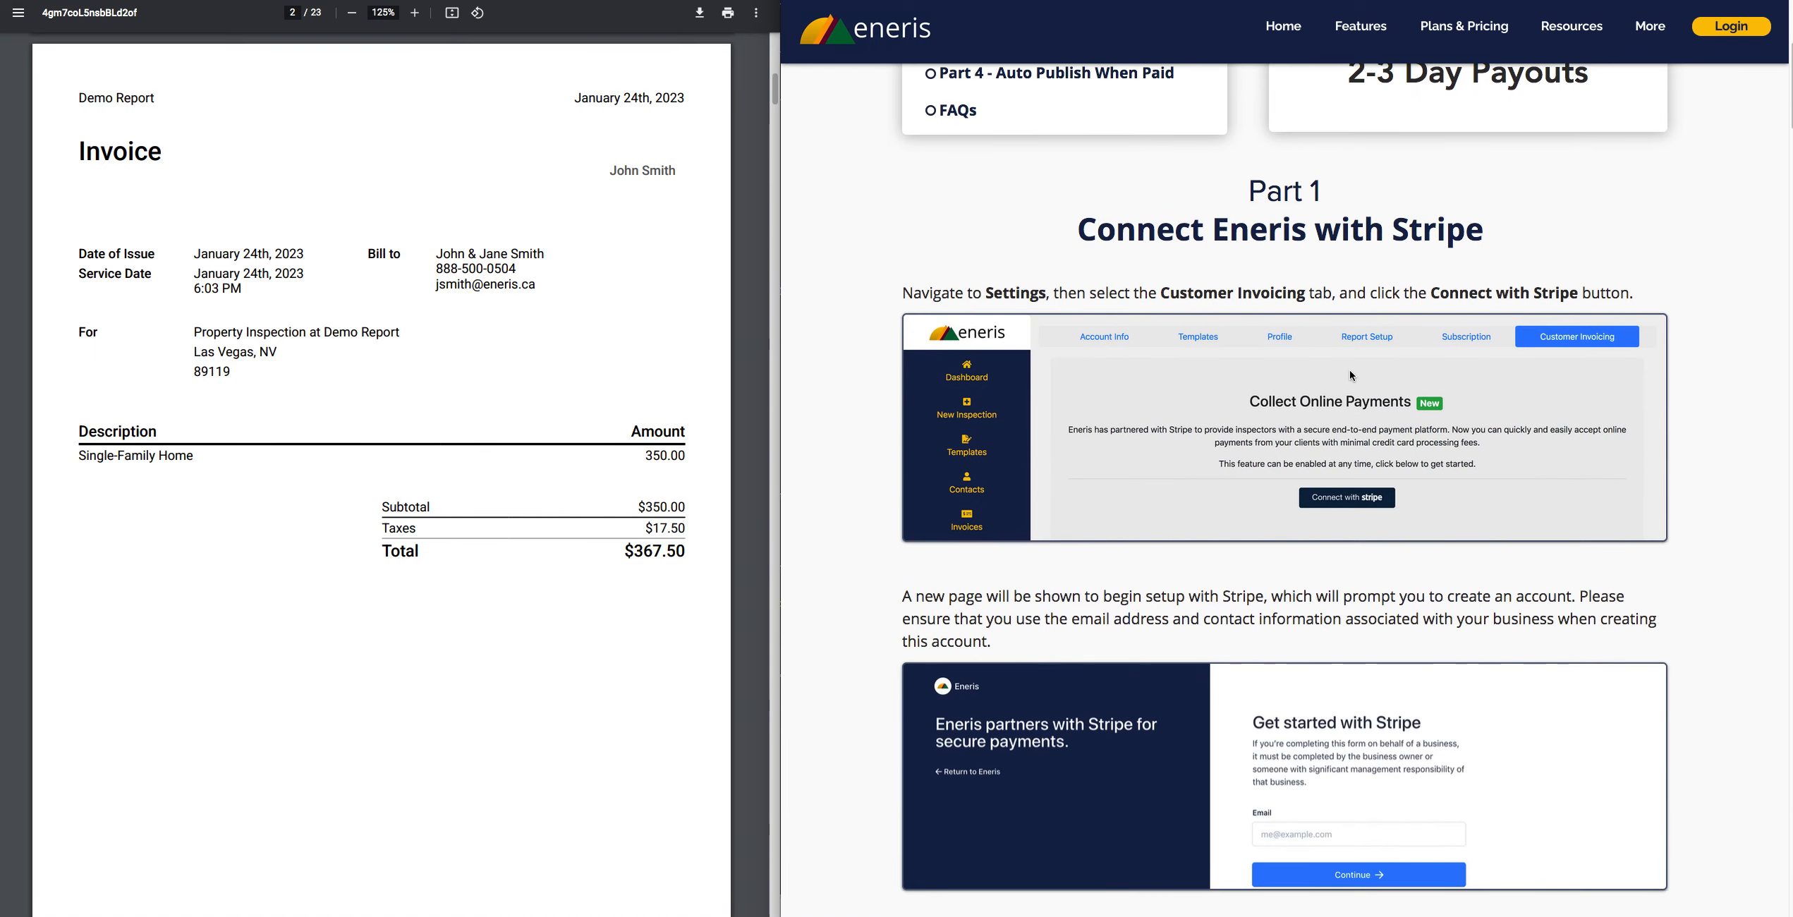
pyautogui.scroll(-8, 1349, 370)
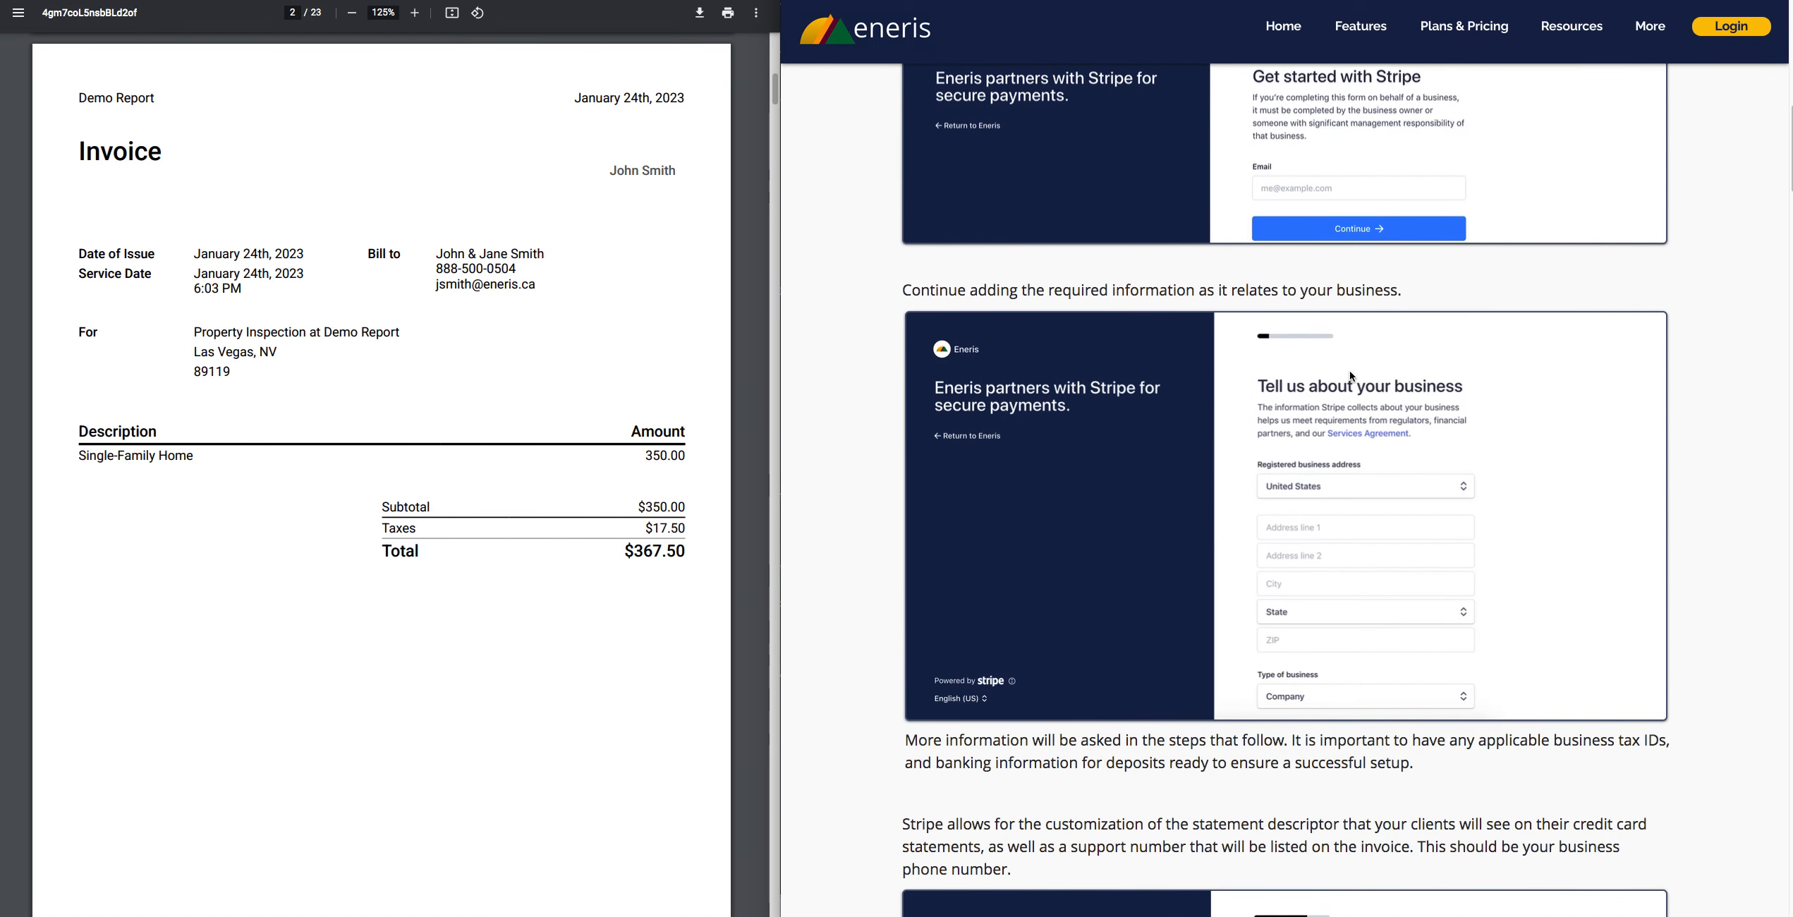
pyautogui.scroll(14, 1349, 370)
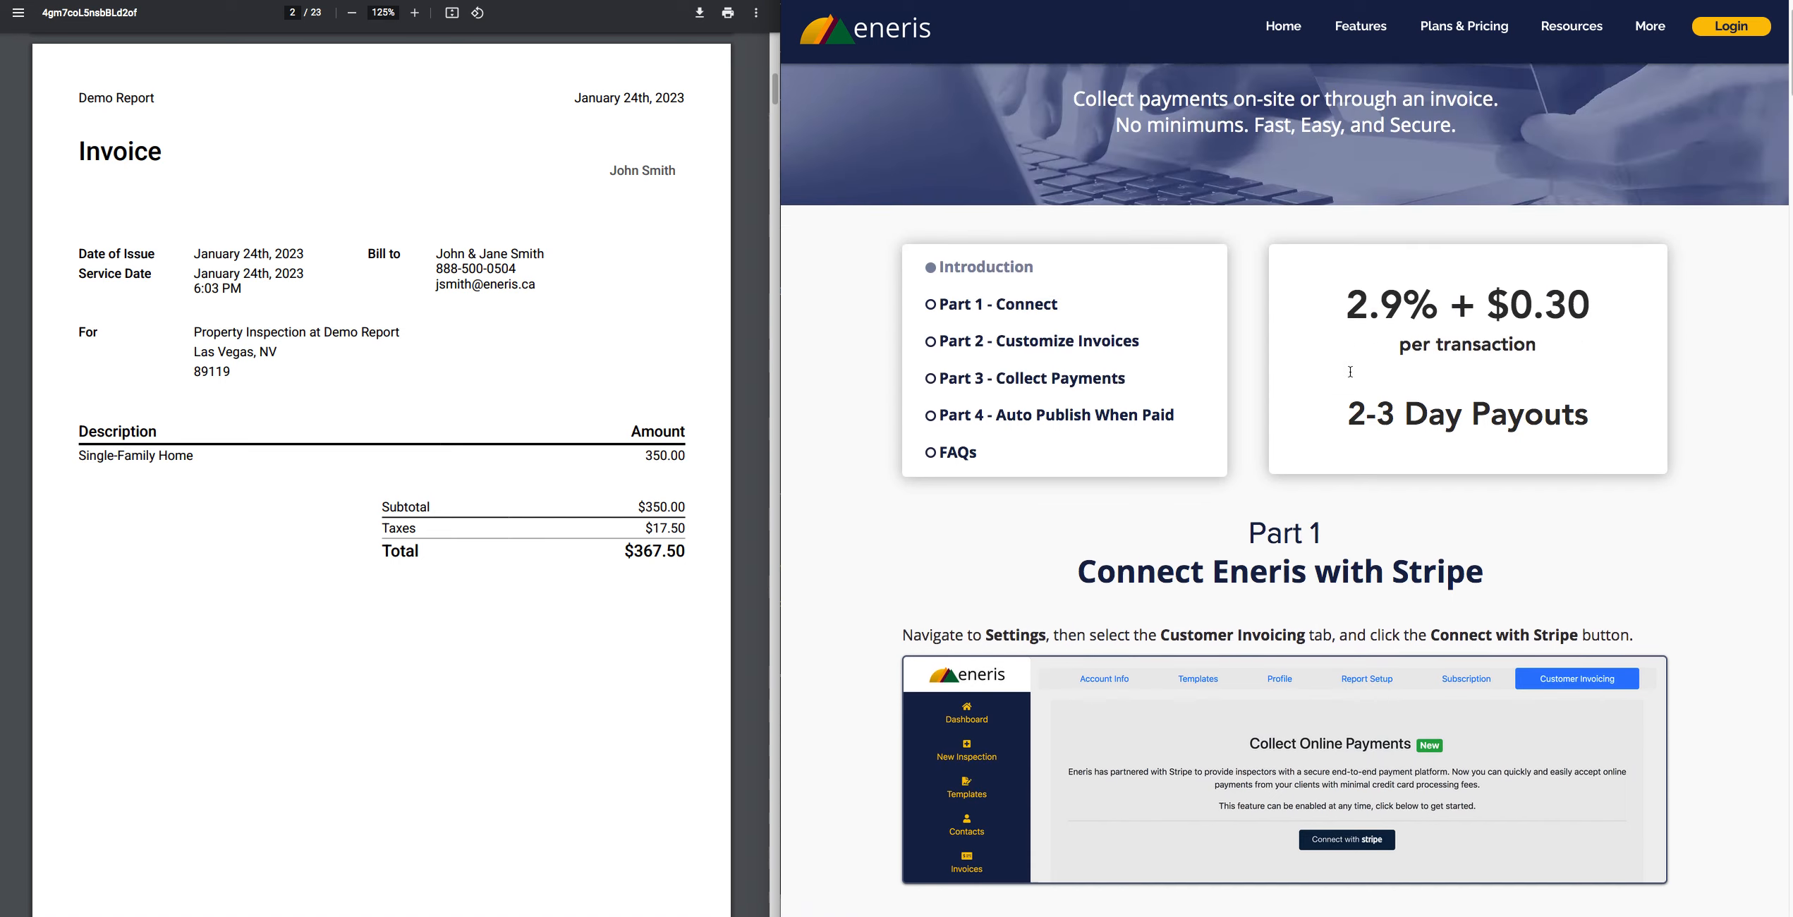
pyautogui.scroll(2, 1349, 370)
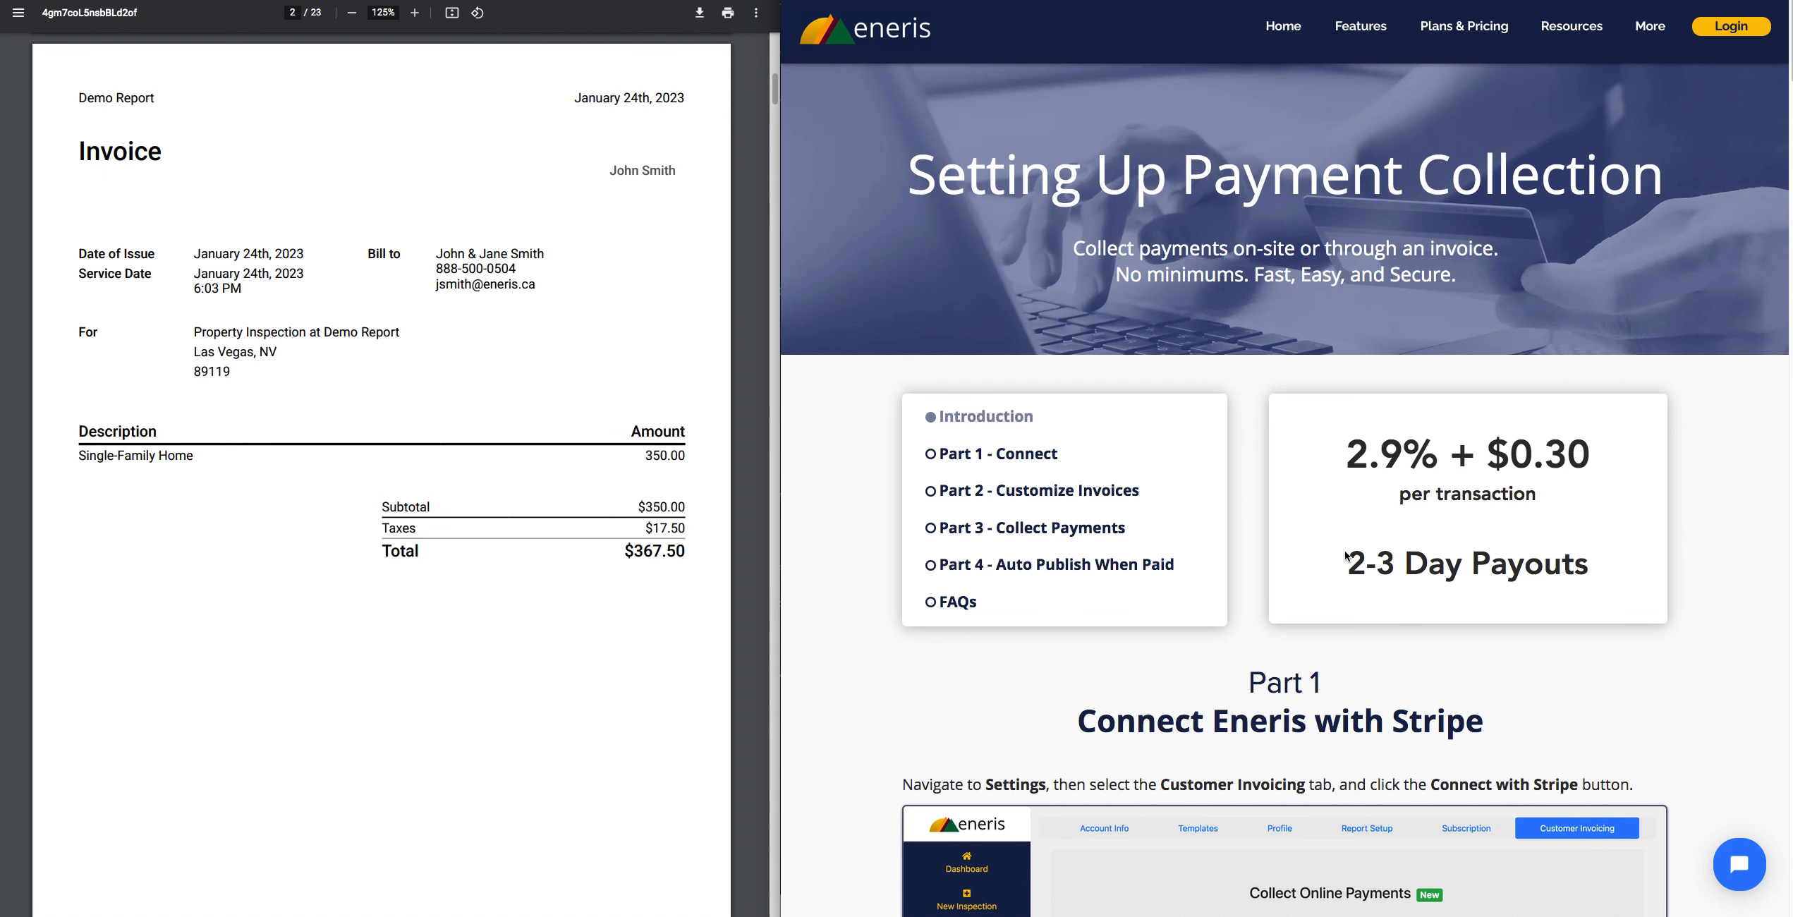
pyautogui.click(1058, 1)
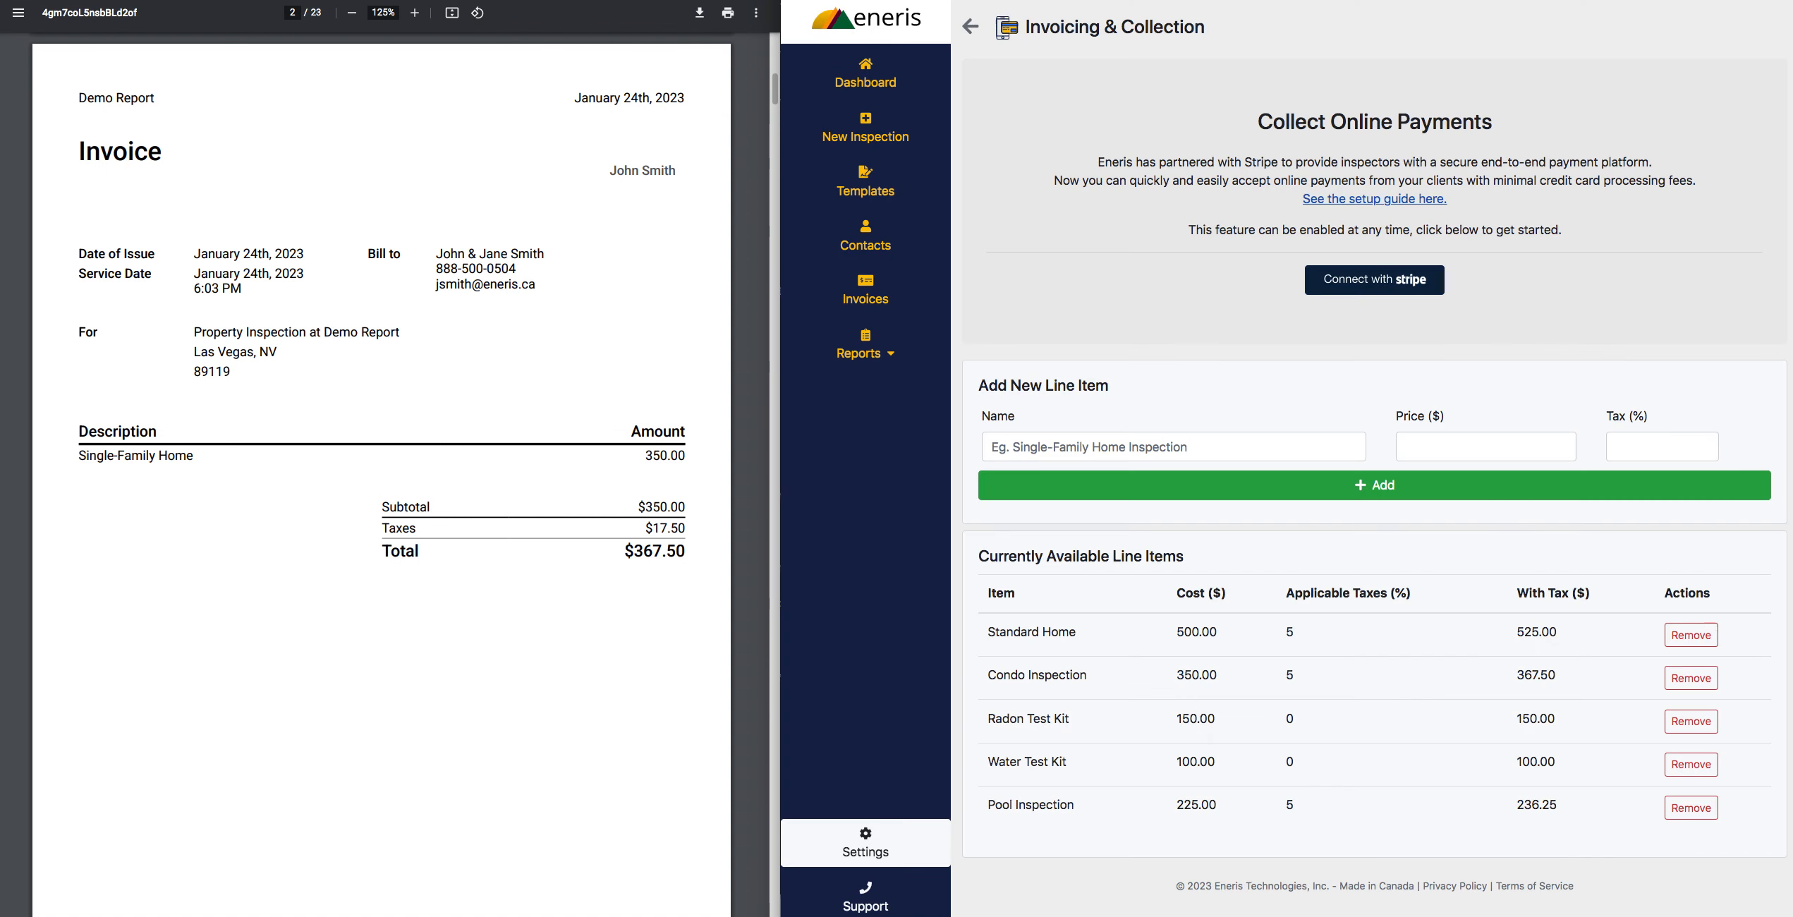